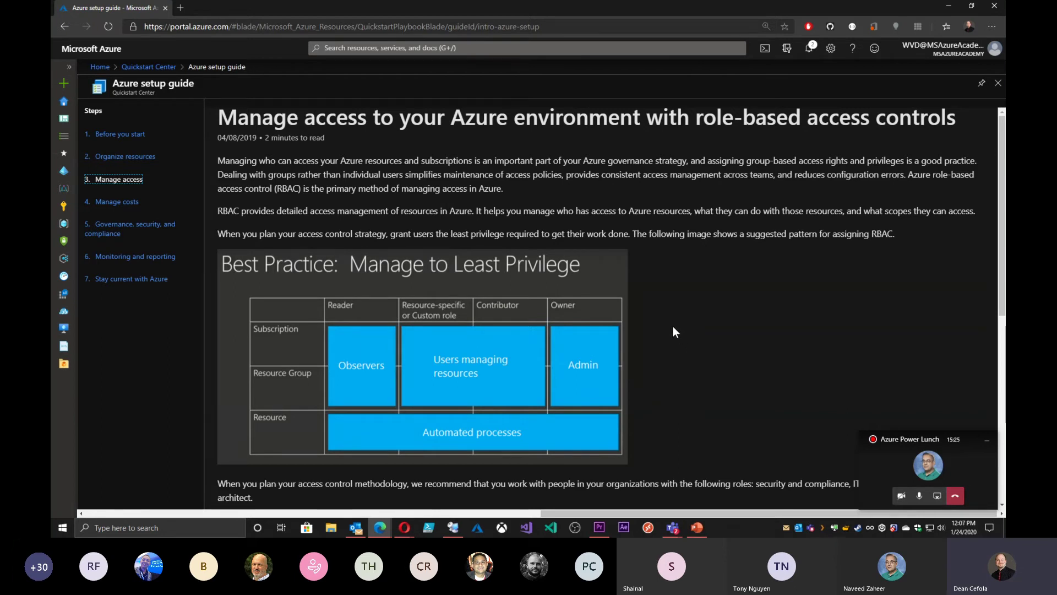
Review the Organize resources section of the setup guide, including its naming standards and example naming patterns
click(128, 158)
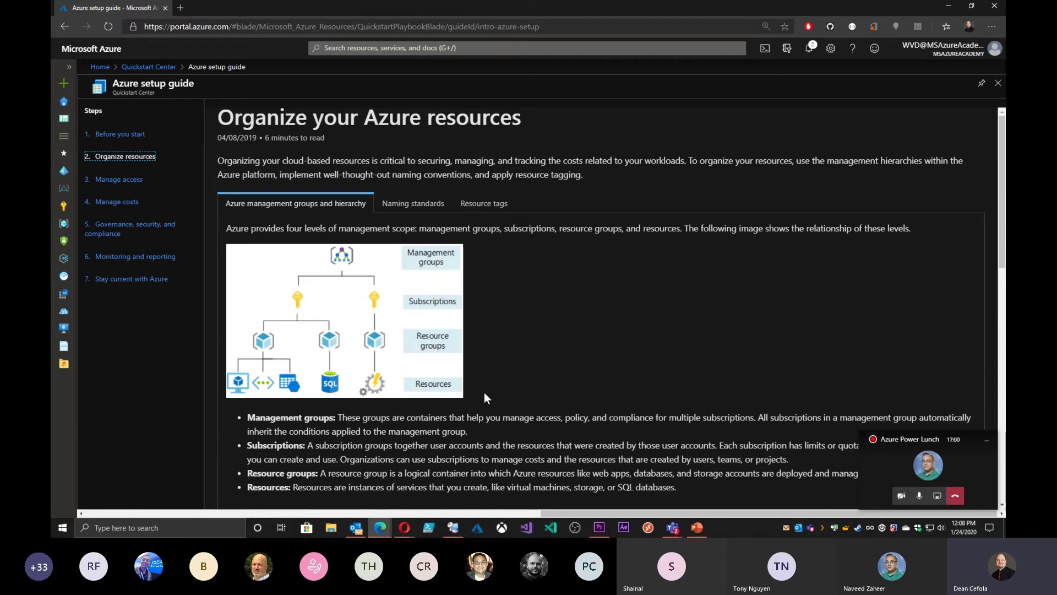
click(414, 204)
scroll(578, 332, down, 1)
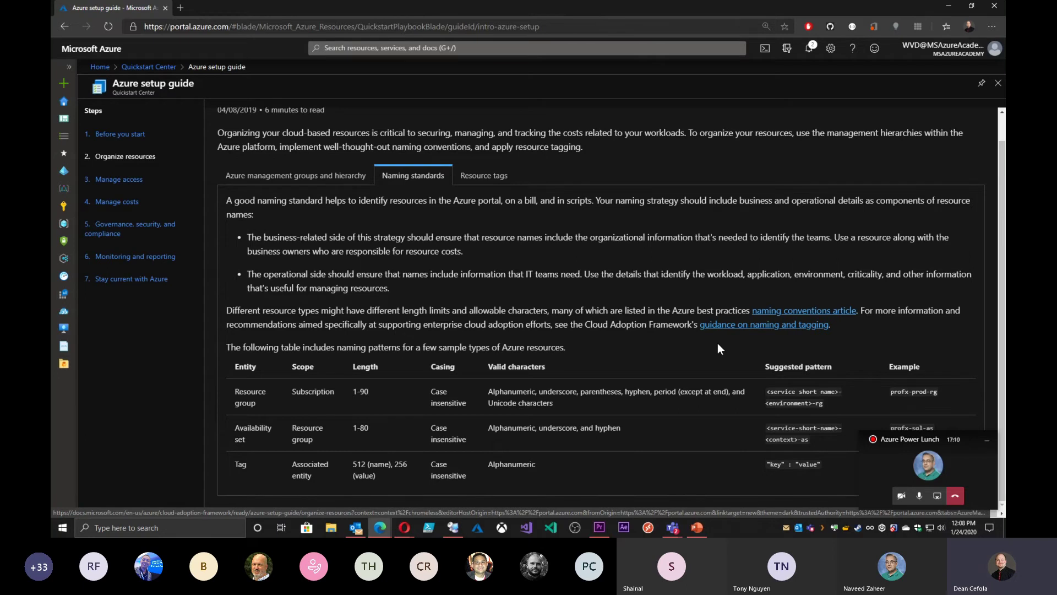
click(987, 440)
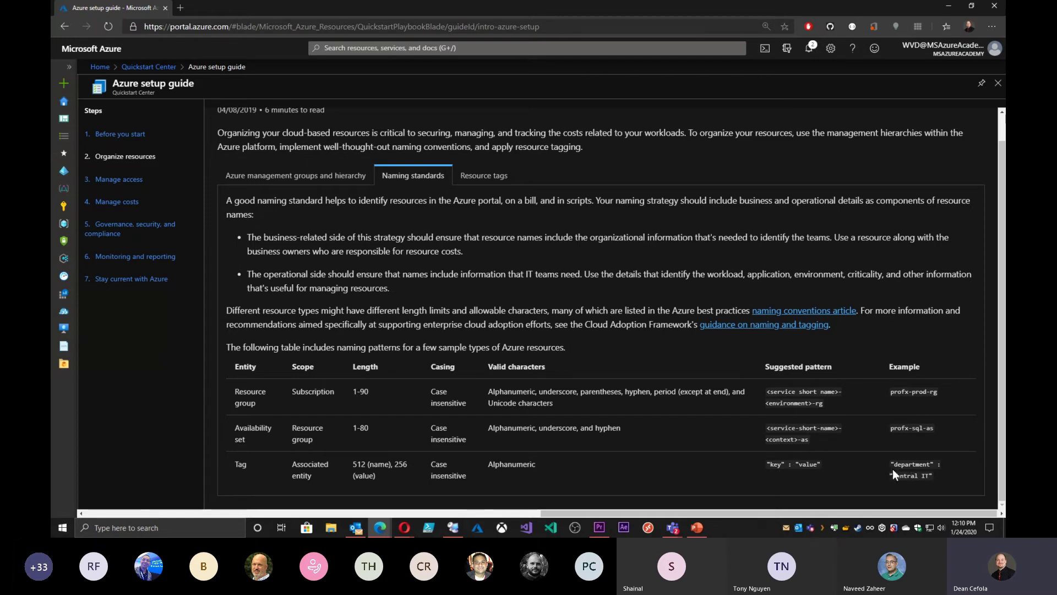
drag(893, 477, 943, 483)
click(953, 488)
Review the Manage access and Manage costs sections of the setup guide, including the cost management actions
click(120, 180)
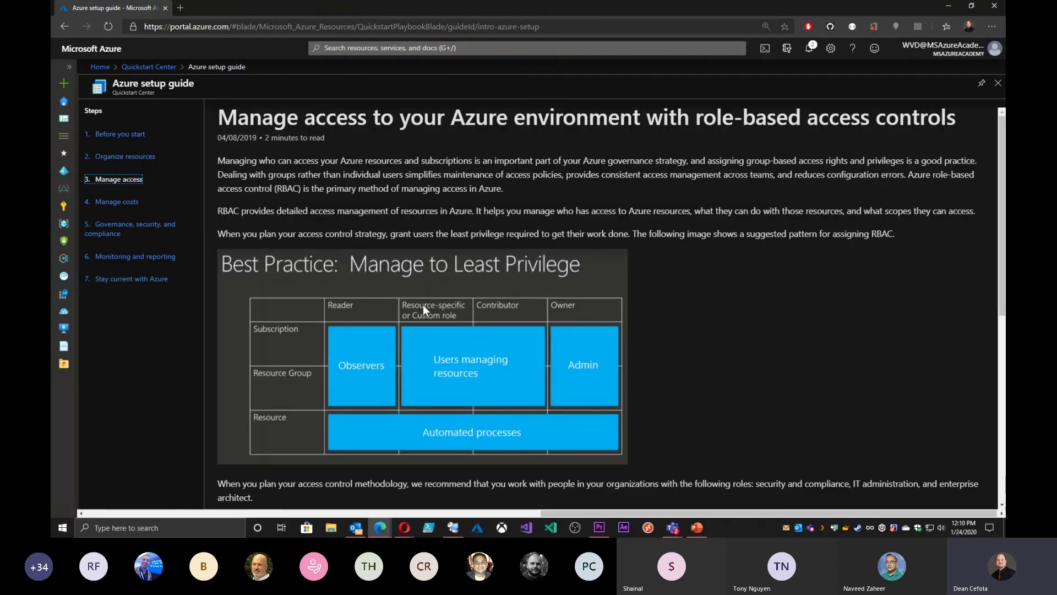
click(125, 204)
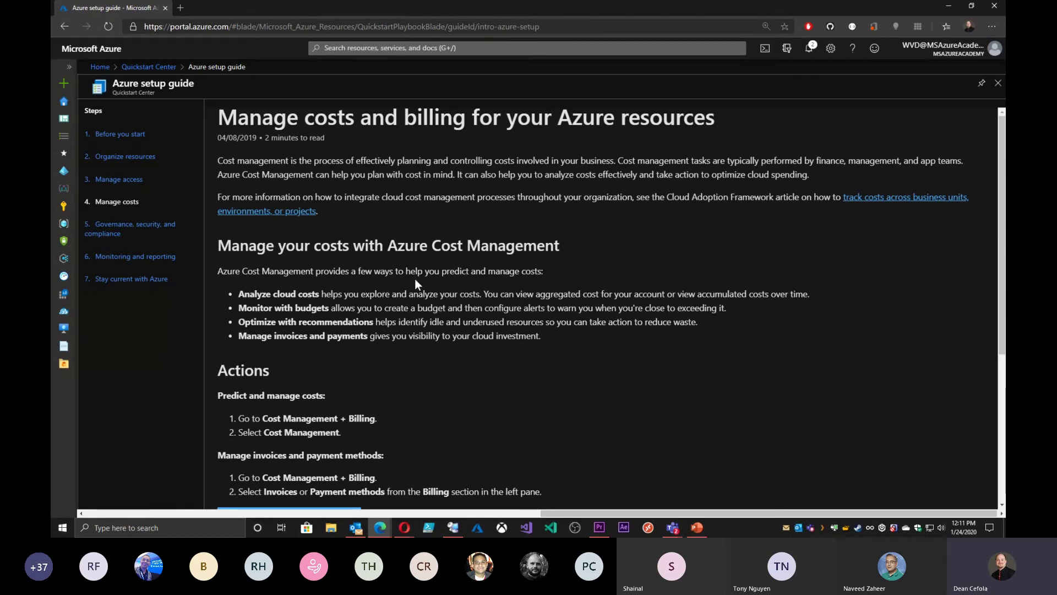
scroll(421, 313, down, 4)
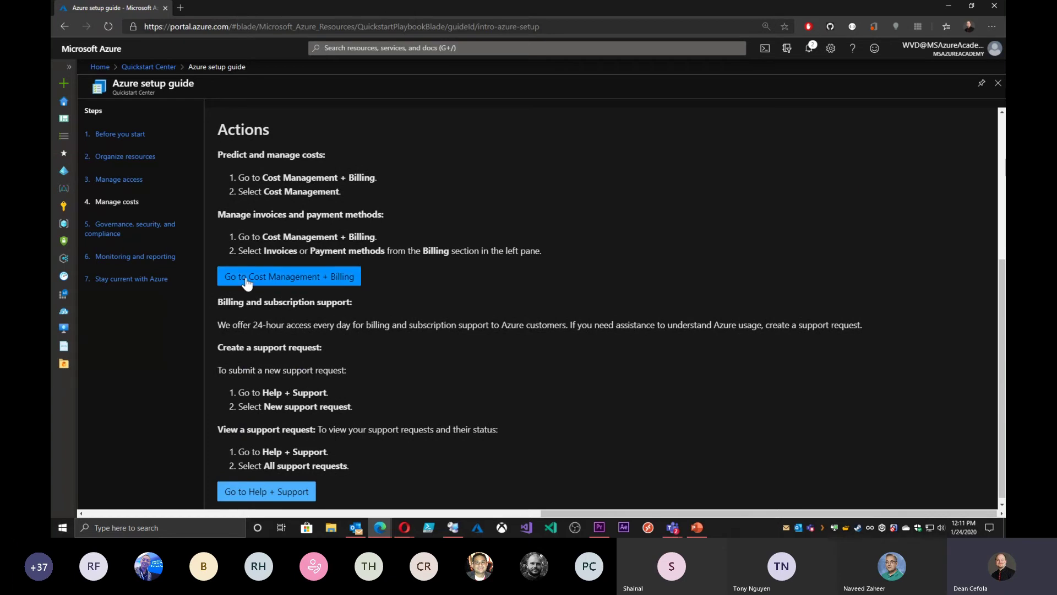
Go from the guide to Cost Management + Billing and view the cost analysis for MSAA-MgmtGroup
click(345, 277)
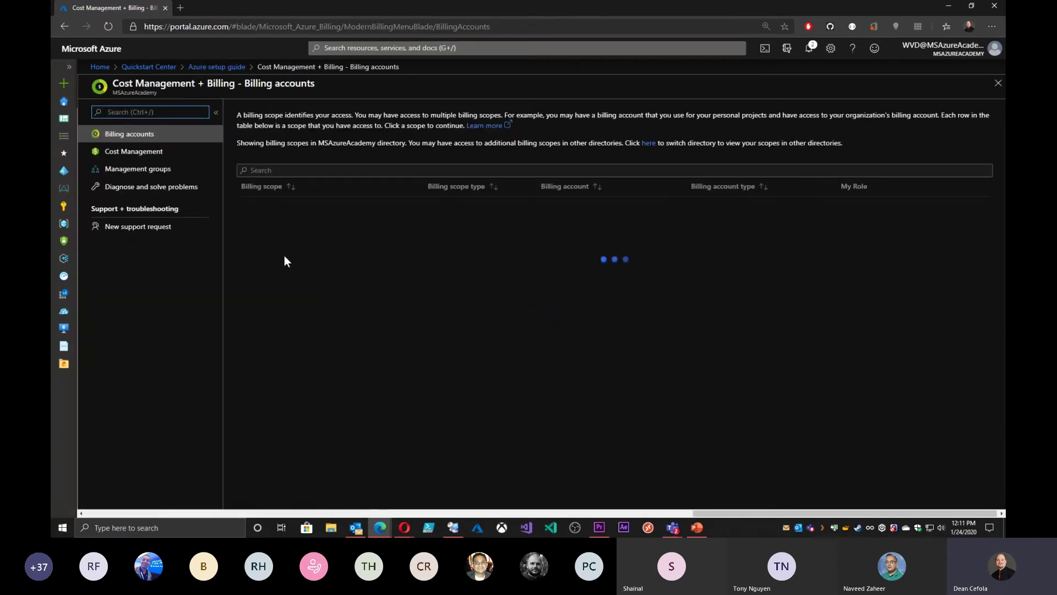
click(158, 154)
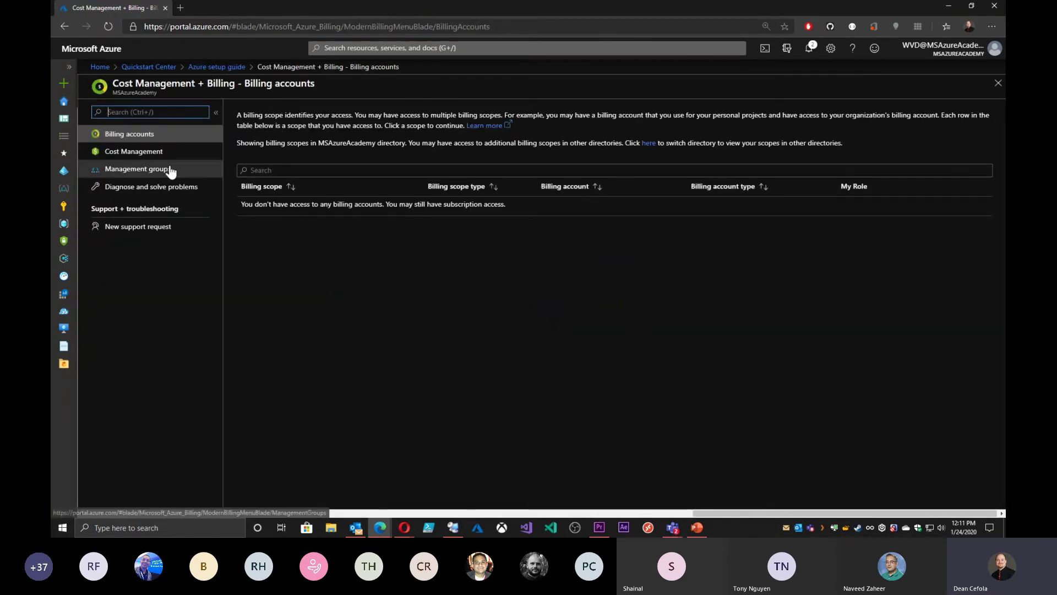
click(157, 227)
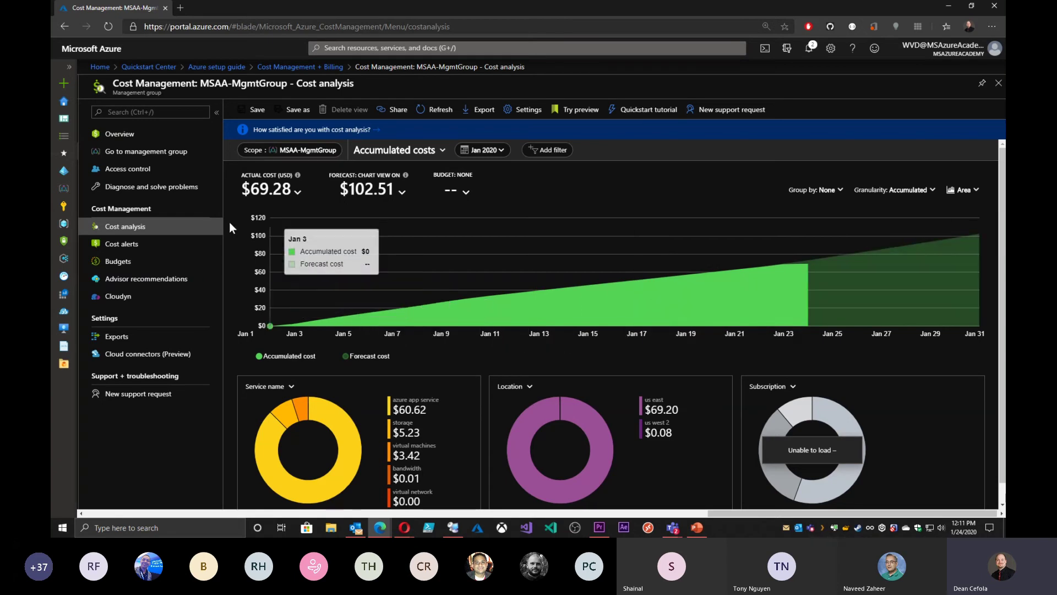
Return to the Azure setup guide and review the Azure Blueprints instructions under Governance, security, and compliance
click(149, 67)
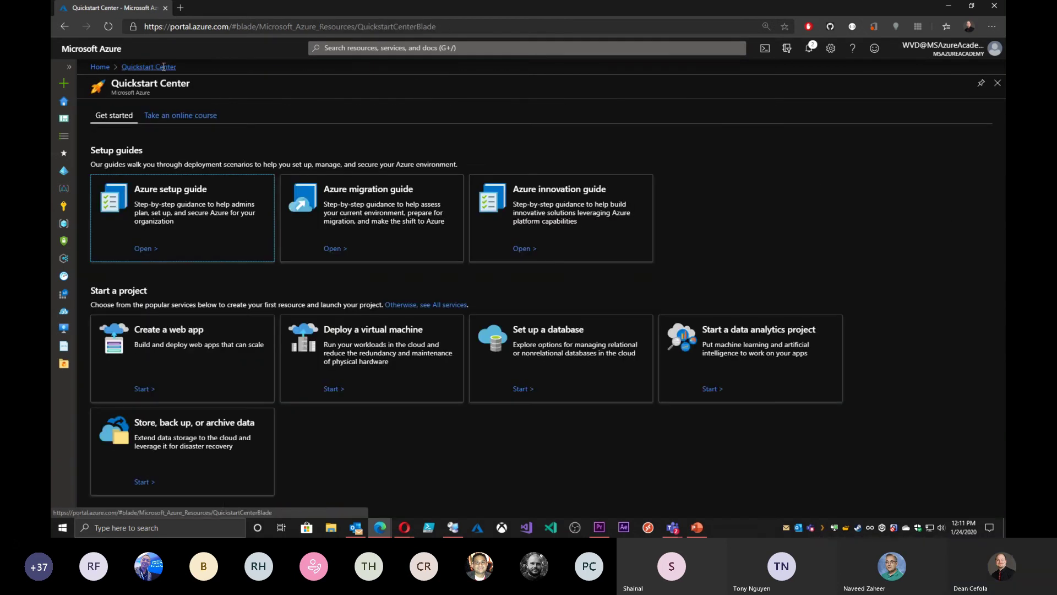
click(138, 194)
click(127, 225)
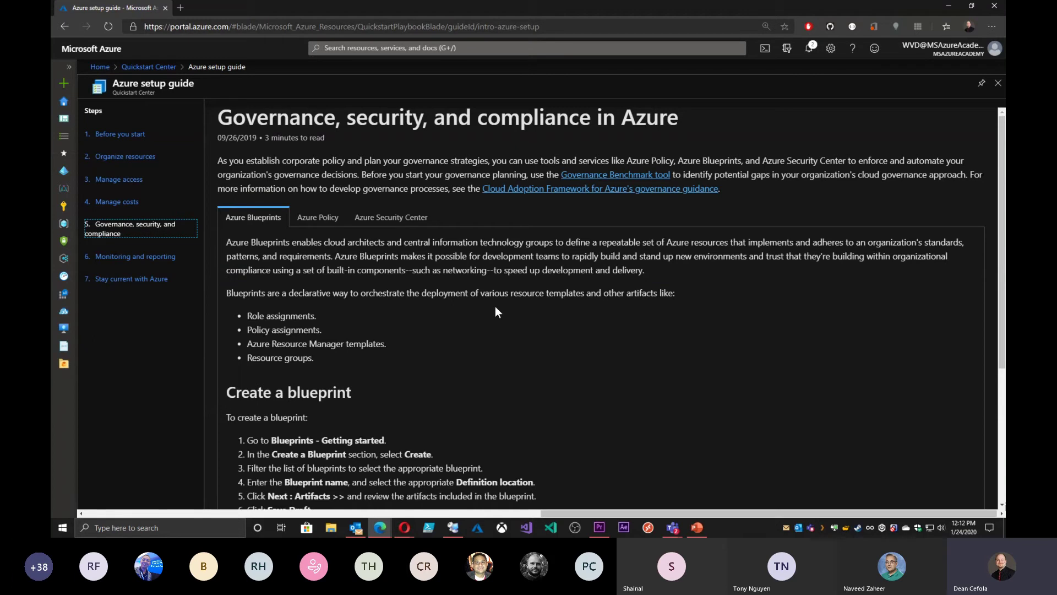
scroll(494, 306, down, 4)
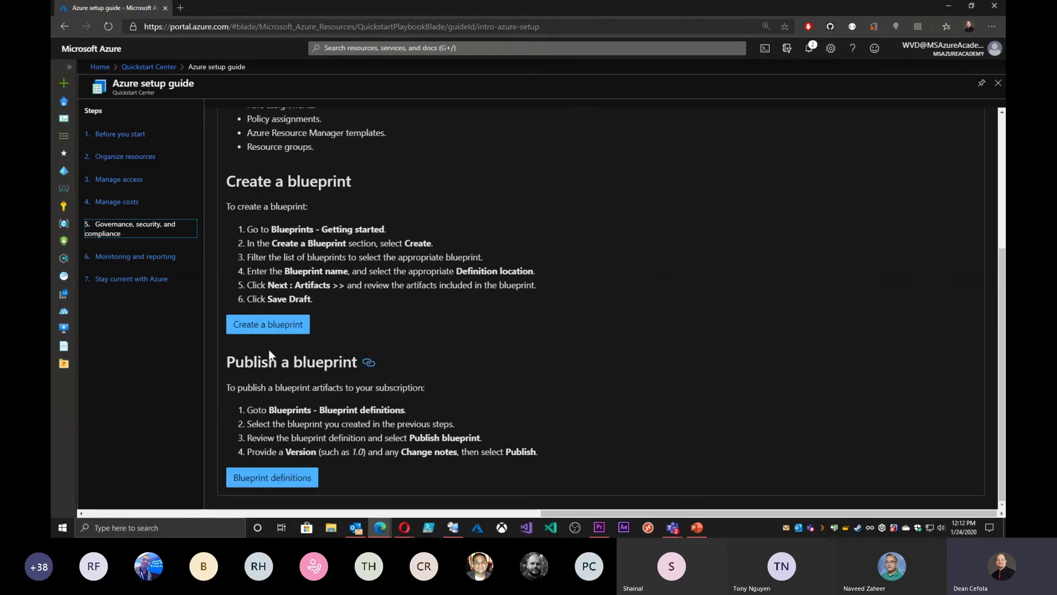
Start creating a blueprint from the guide, look through the other samples, and base it on CAF Foundation
click(266, 324)
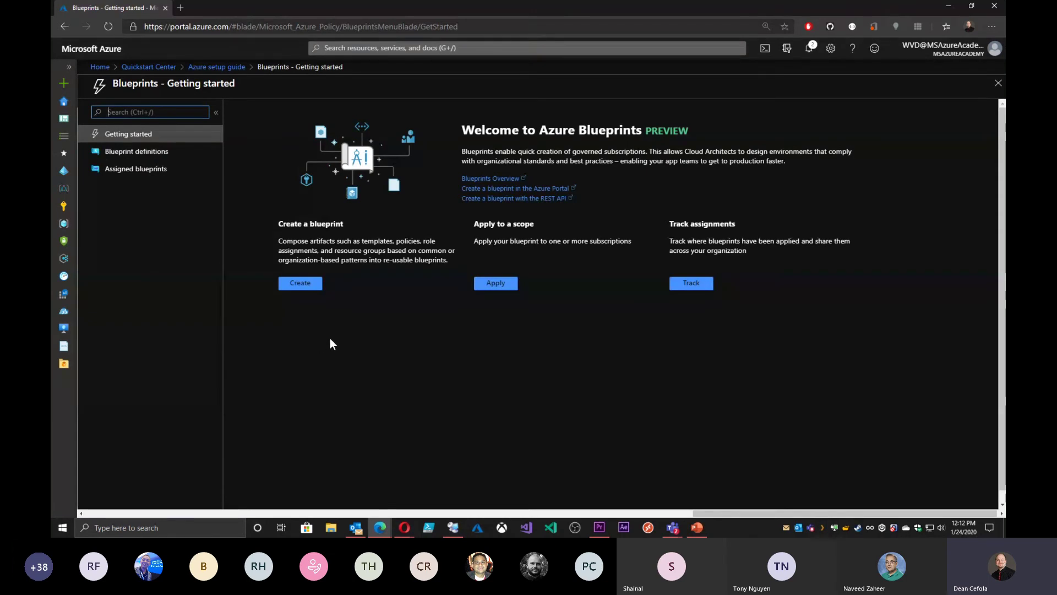
click(306, 284)
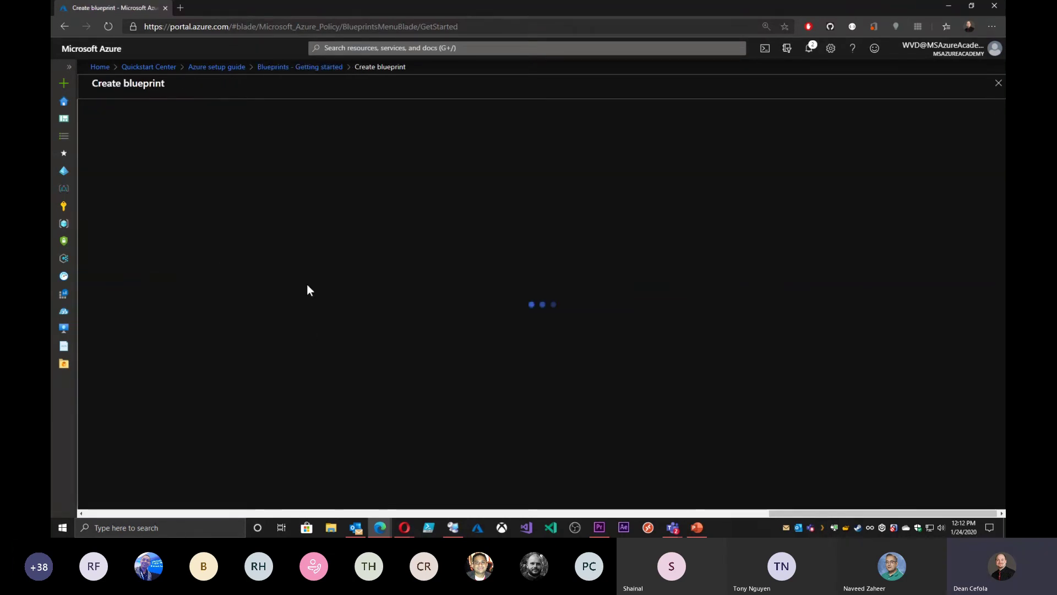
scroll(296, 253, down, 2)
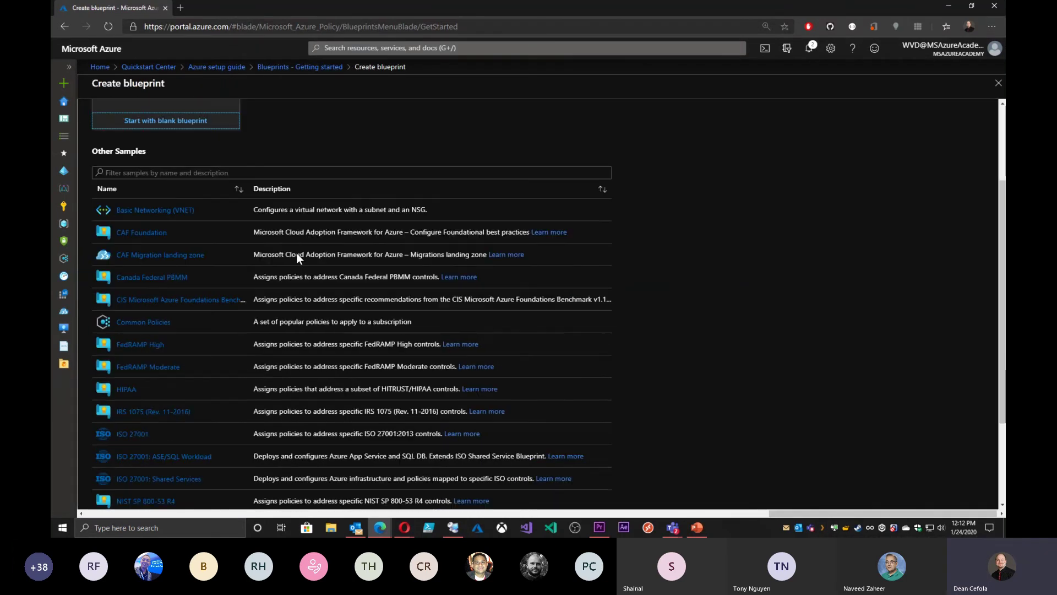
scroll(224, 445, down, 2)
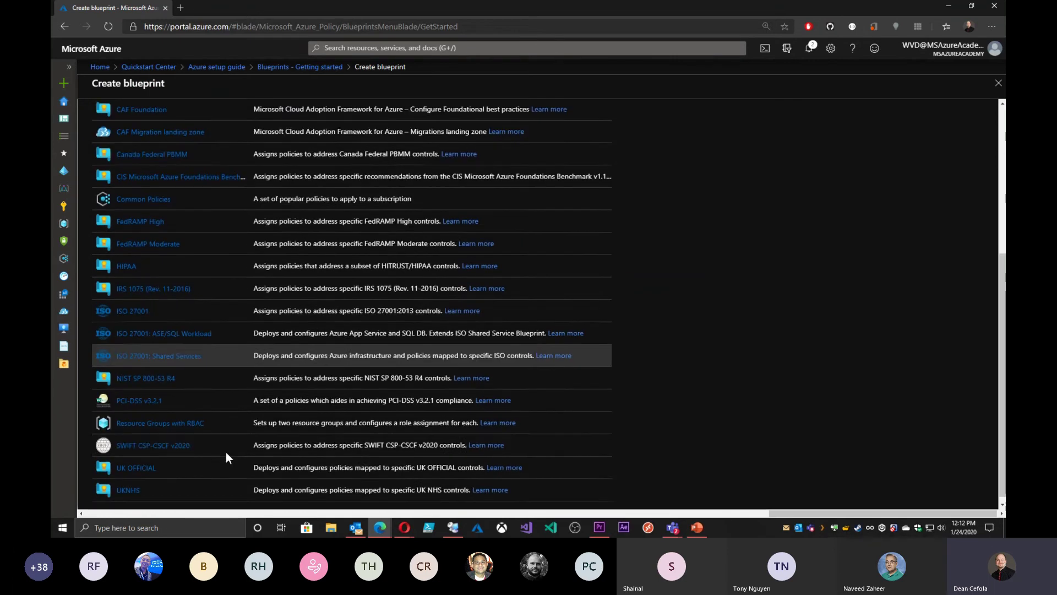
scroll(209, 471, down, 1)
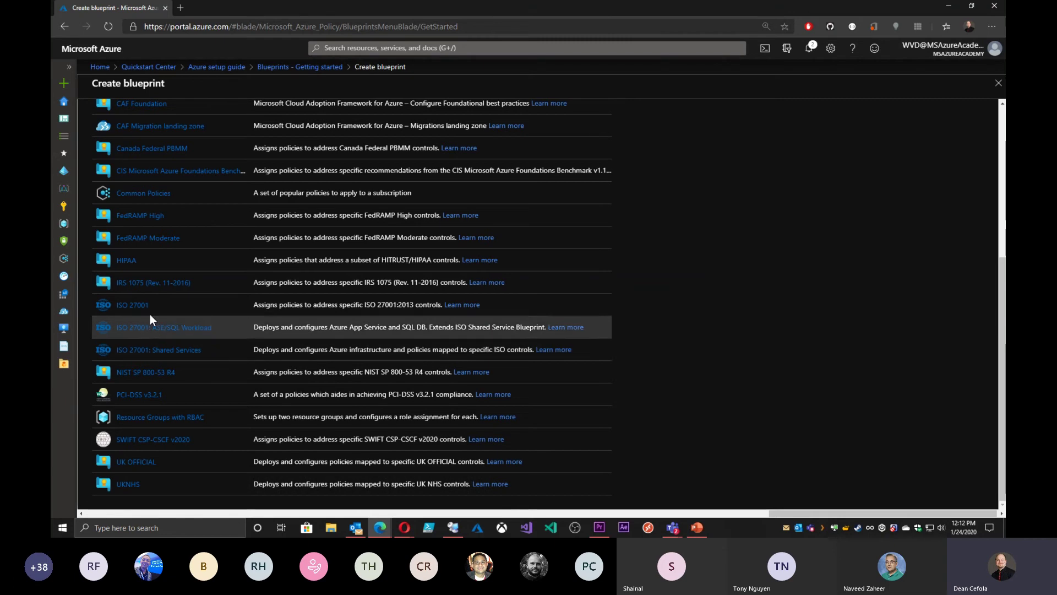
scroll(149, 298, up, 3)
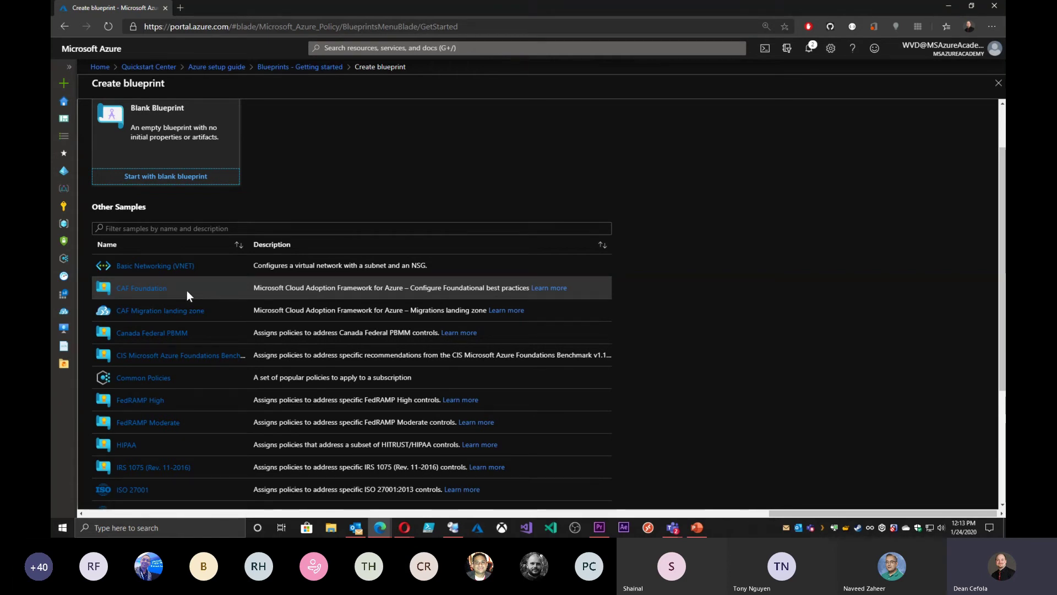
click(152, 291)
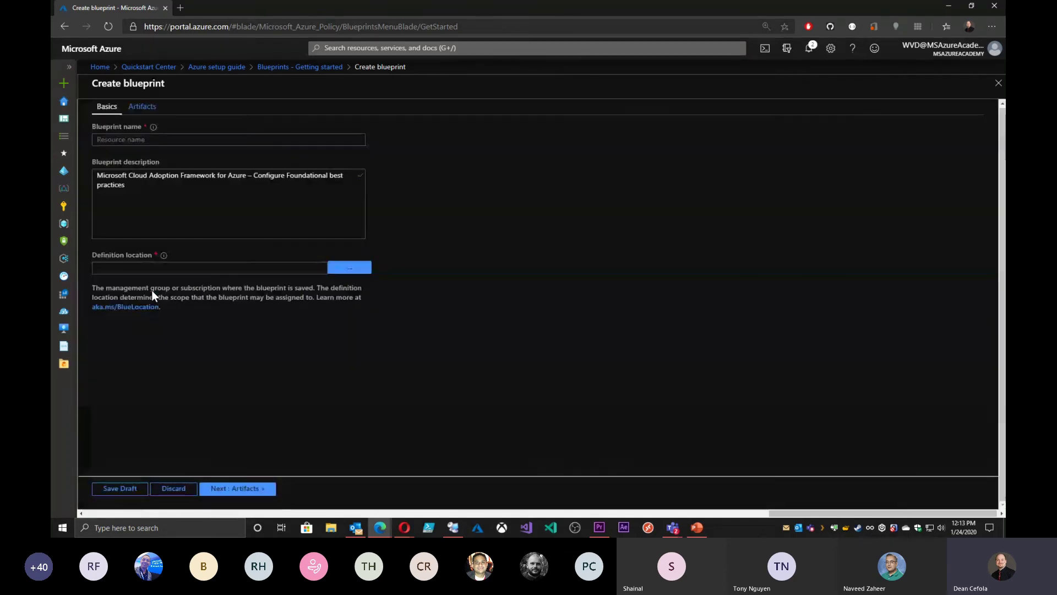
Name the blueprint "foundation", set its definition location to the Tenant Root Group, and continue to its artifacts
click(187, 141)
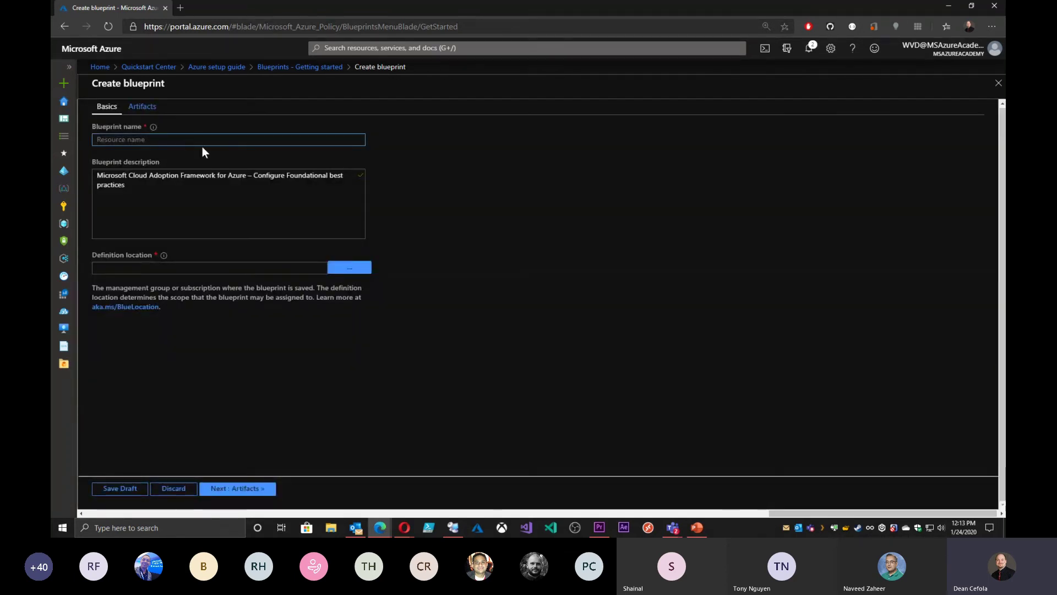
text(found)
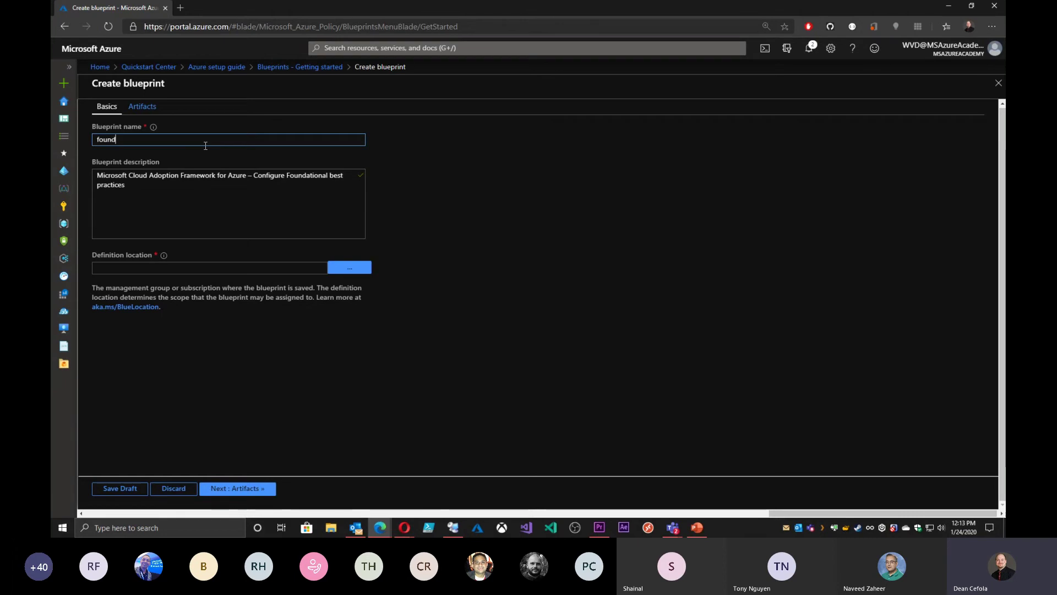
text(ation)
click(347, 267)
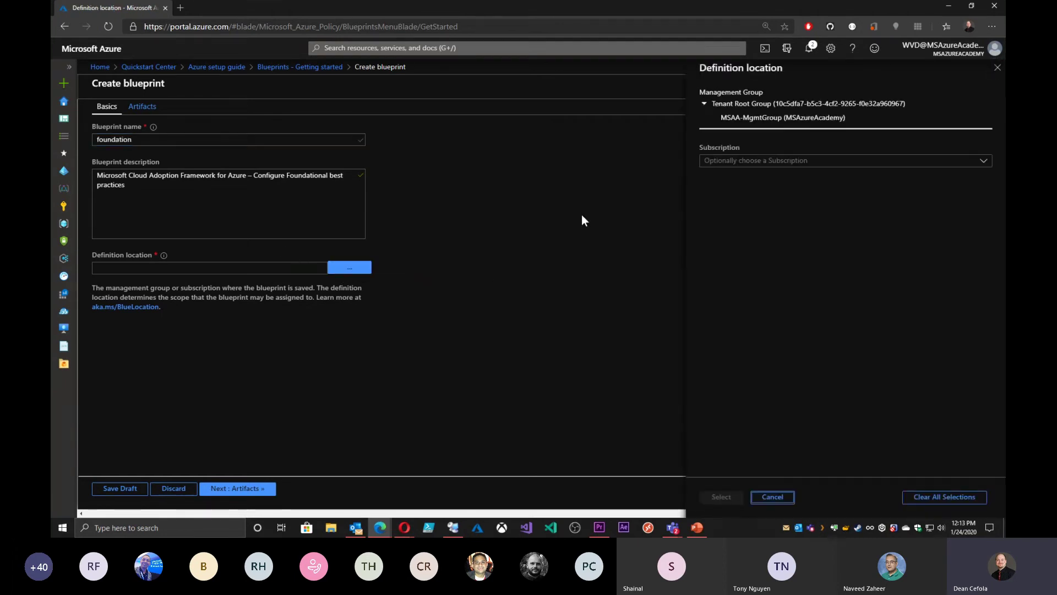
click(740, 106)
click(721, 496)
click(243, 494)
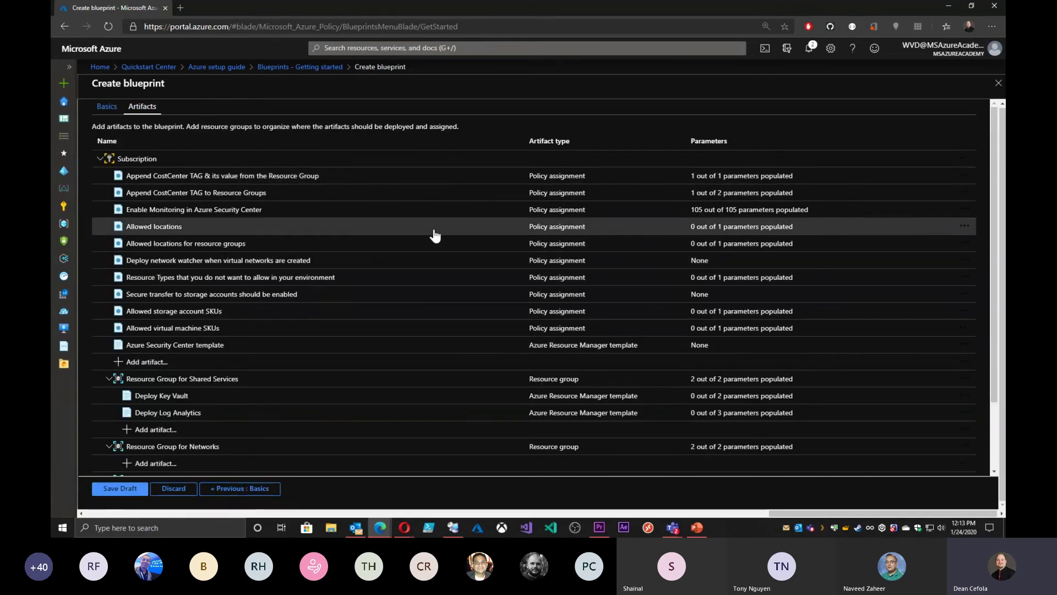
Examine the artifact types that can be added at the subscription level, without adding one
click(148, 363)
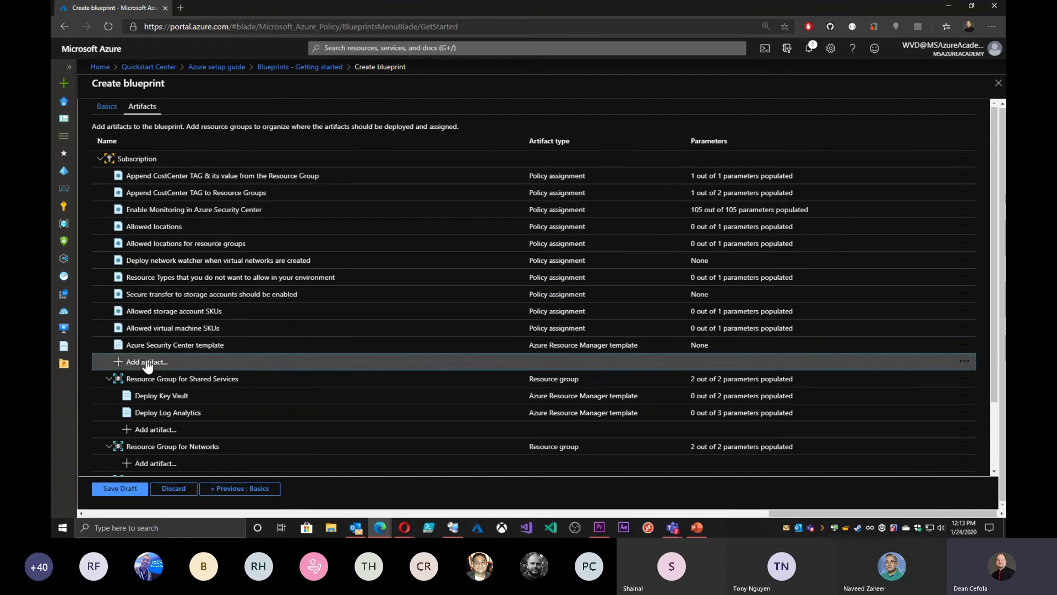
click(777, 102)
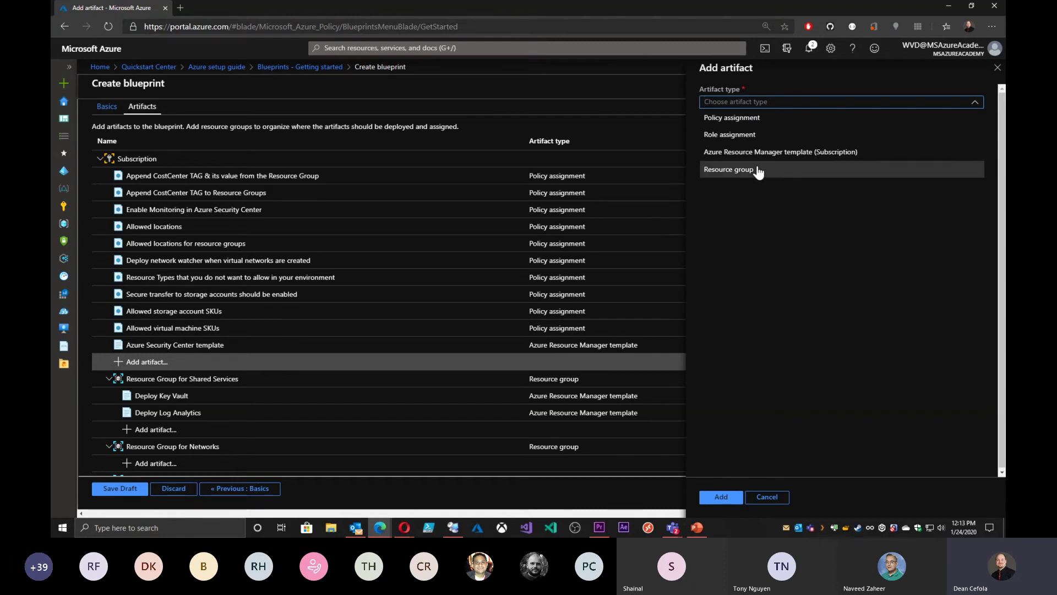
click(998, 69)
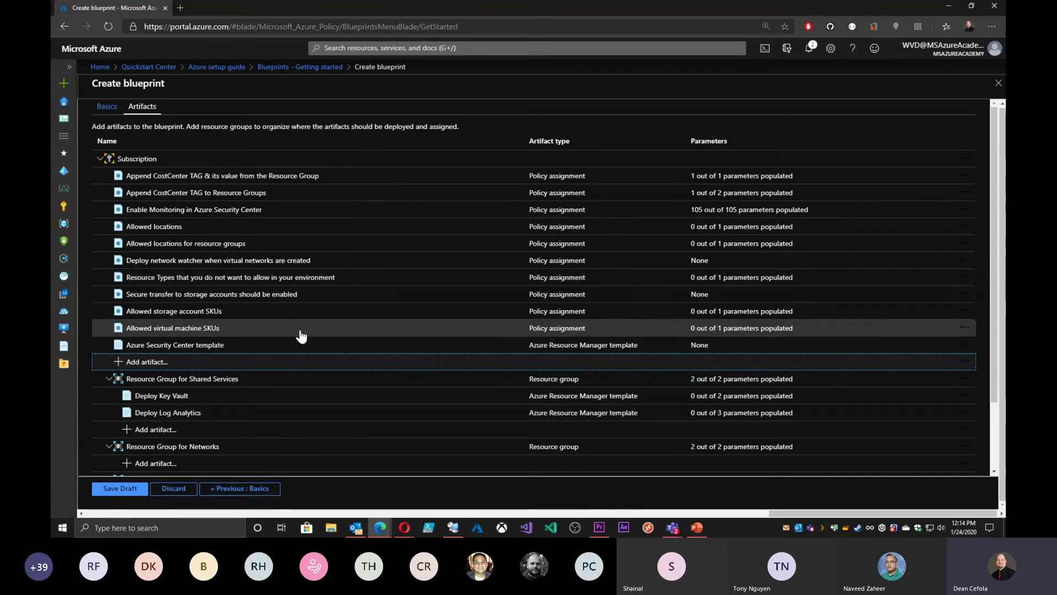
Add a policy assignment to Resource Group for Networks, using the preview definition that audits Windows VMs' remote host connection status
scroll(301, 335, down, 2)
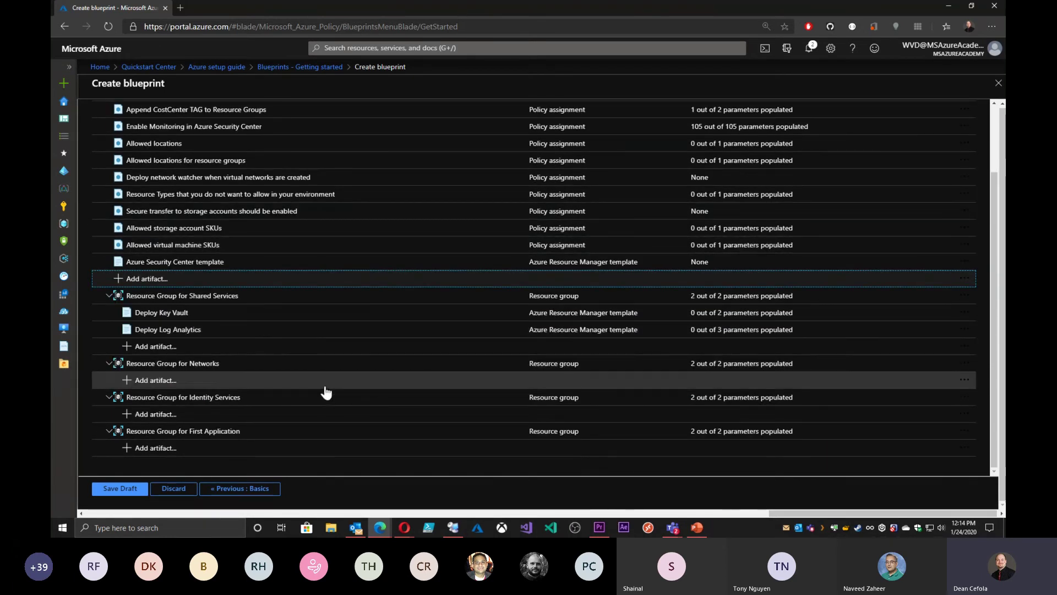
scroll(326, 392, up, 1)
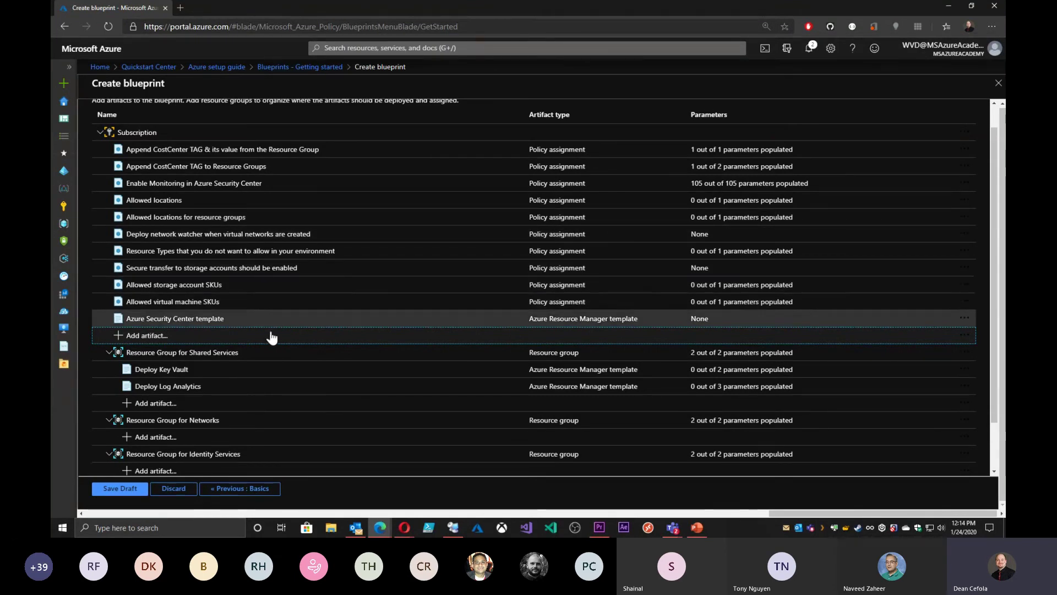
click(132, 439)
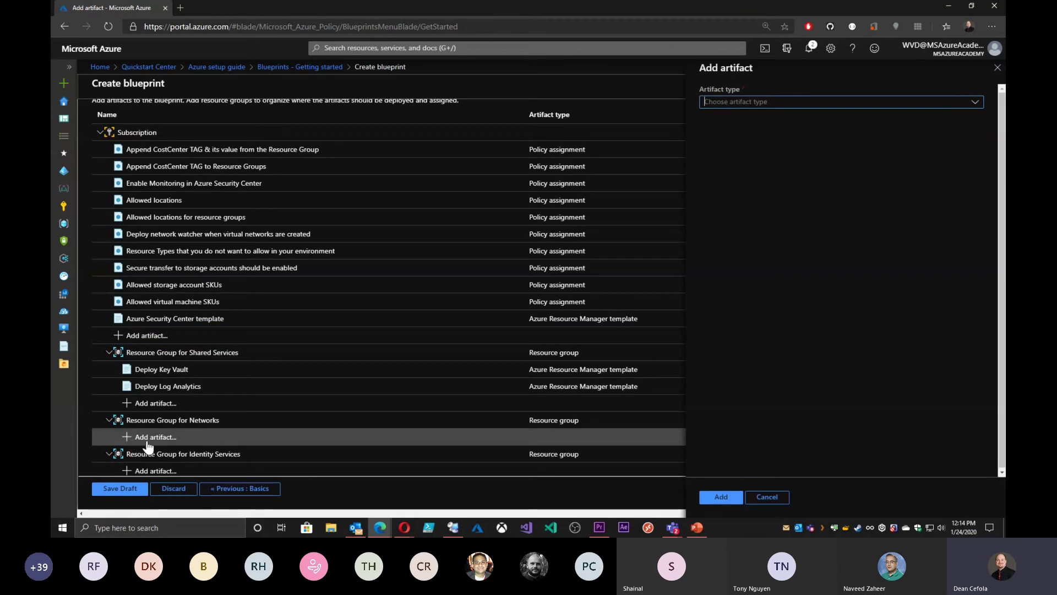
click(759, 102)
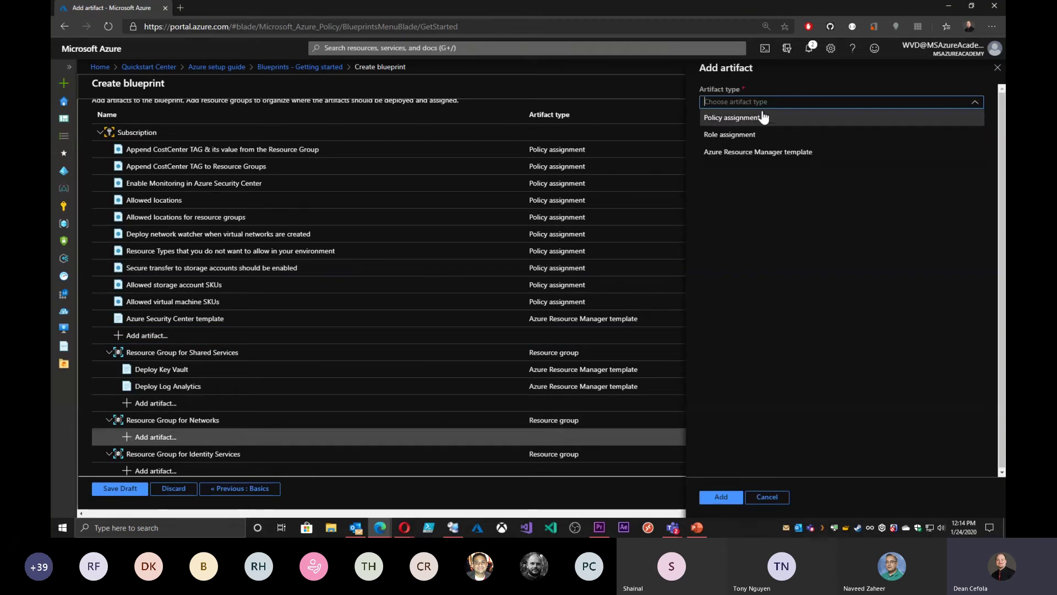
click(760, 117)
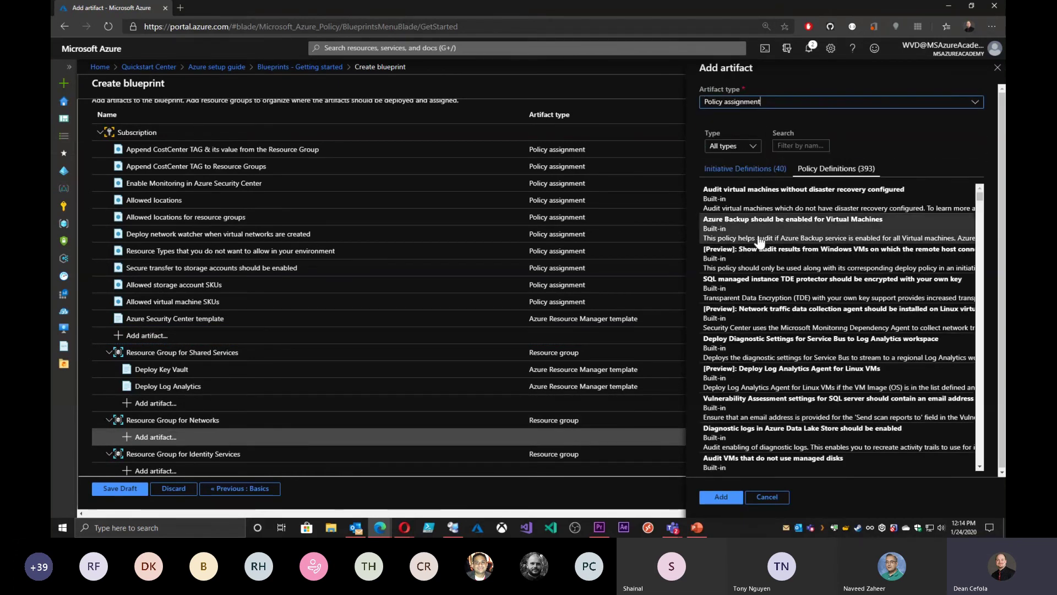
click(752, 270)
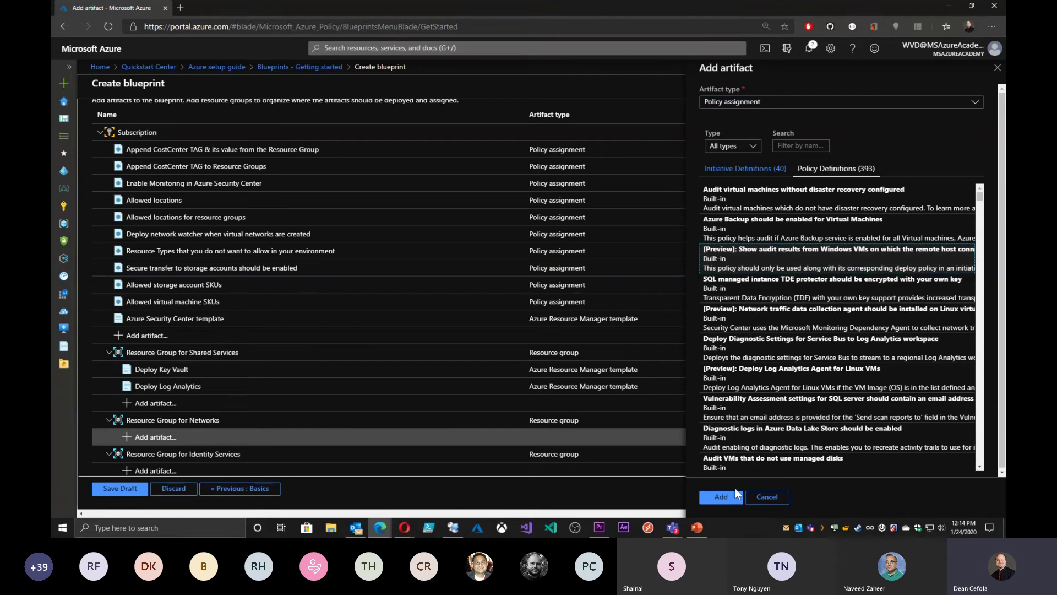
click(721, 497)
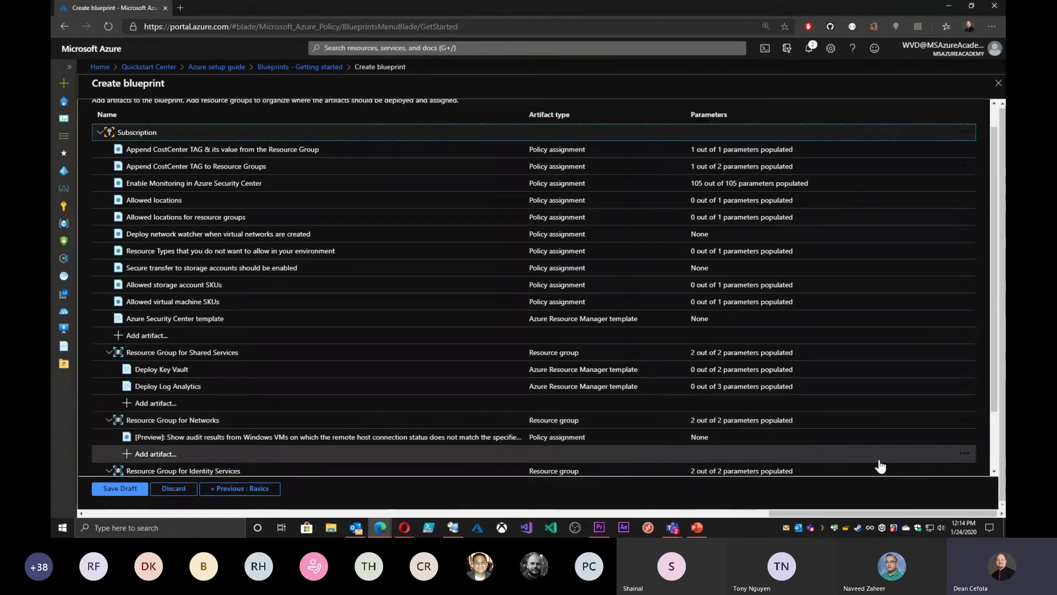
Remove the Windows VM remote host connection policy assignment from Resource Group for Networks
click(965, 438)
click(895, 447)
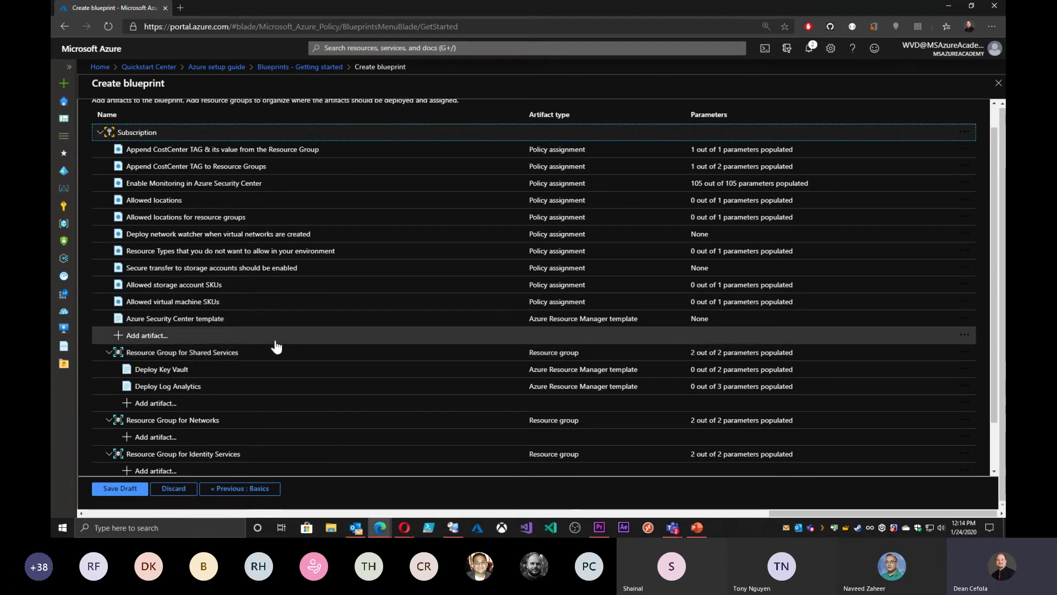
scroll(266, 371, up, 2)
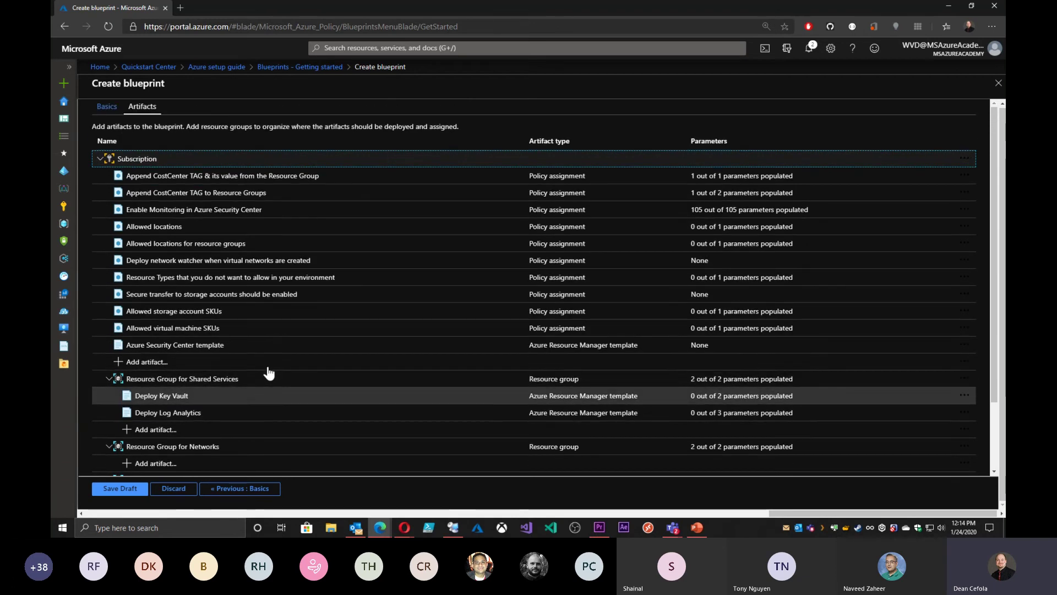
Save the blueprint as a draft and open the foundation blueprint from the blueprint definitions
click(125, 491)
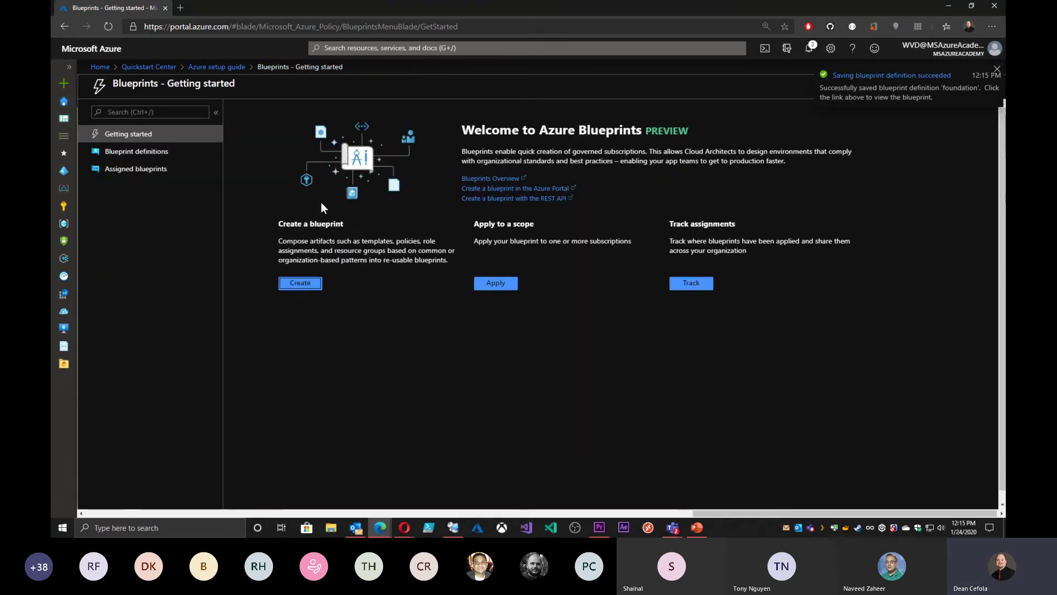
click(149, 159)
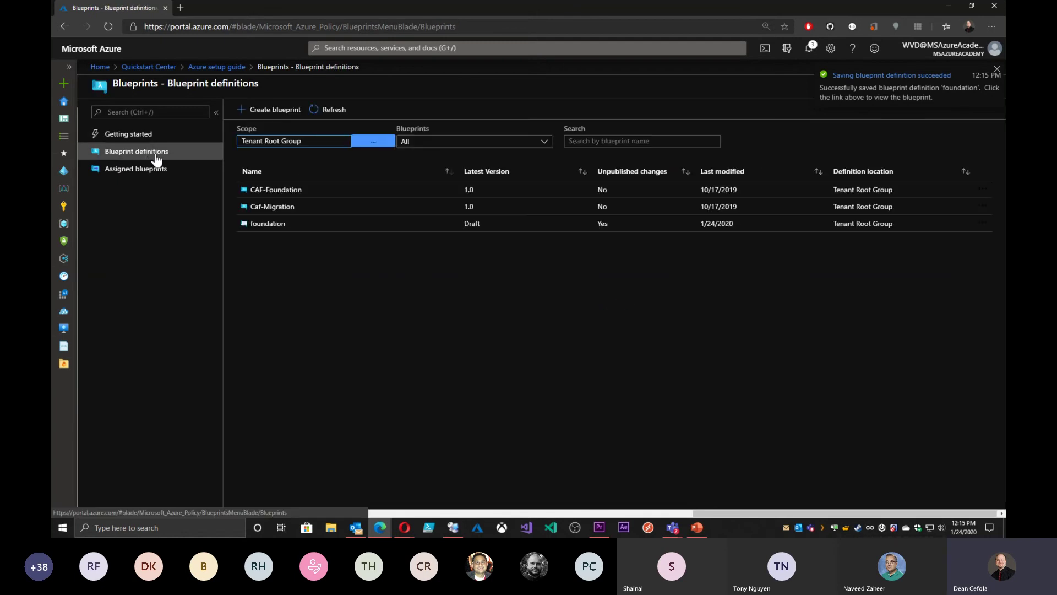
click(273, 224)
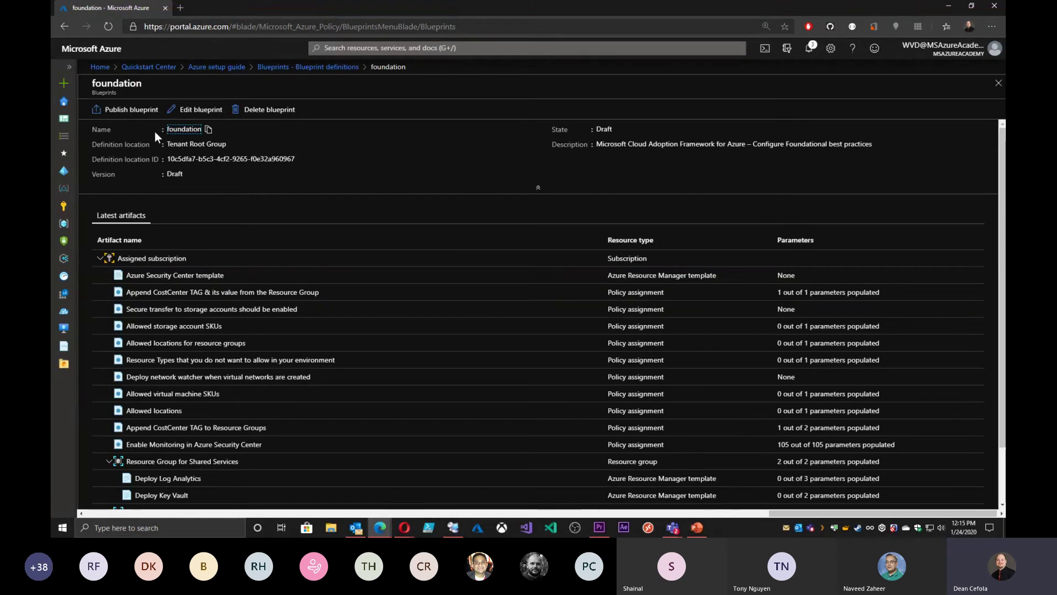
Publish the foundation blueprint as version 1.0.0 with the change notes "Azure Power Lunch"
click(136, 120)
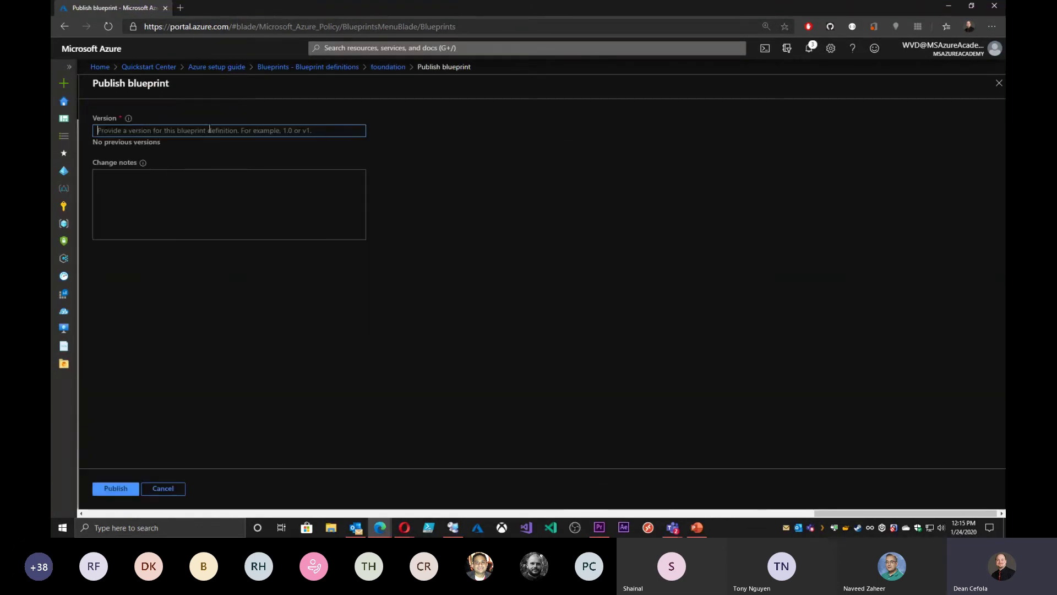
text(1.0.0)
click(213, 192)
text(Azure )
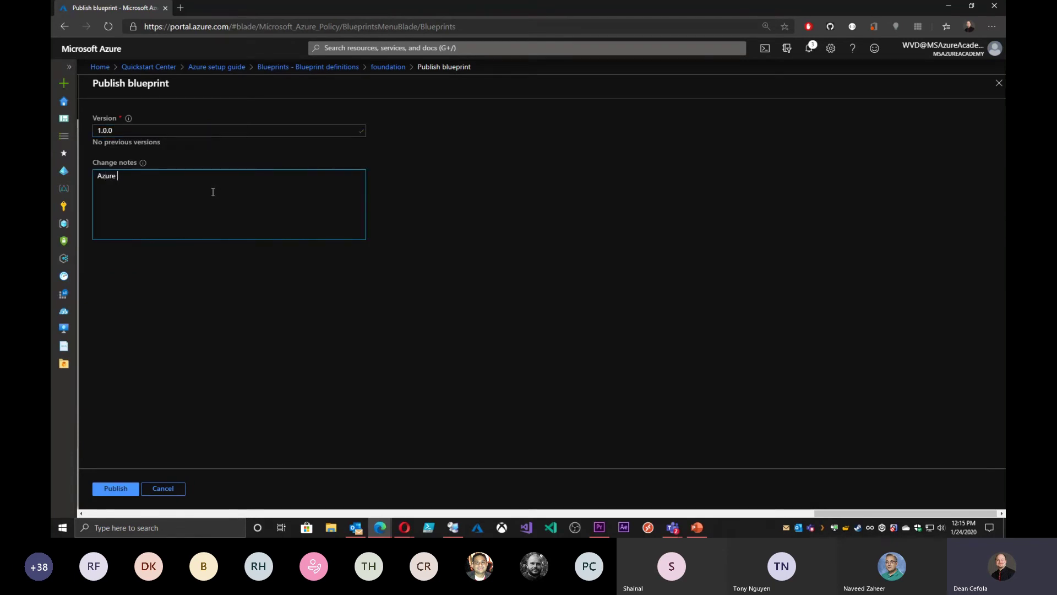
text(Power Lunch)
click(122, 488)
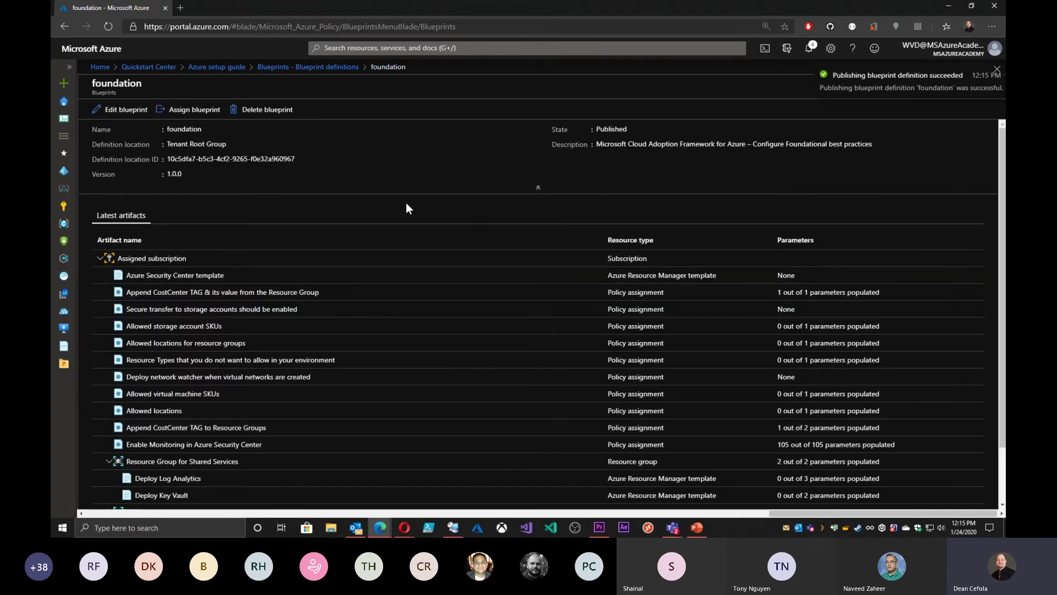
Start assigning the published foundation blueprint and select MSAA-Subscription as its subscription
click(195, 110)
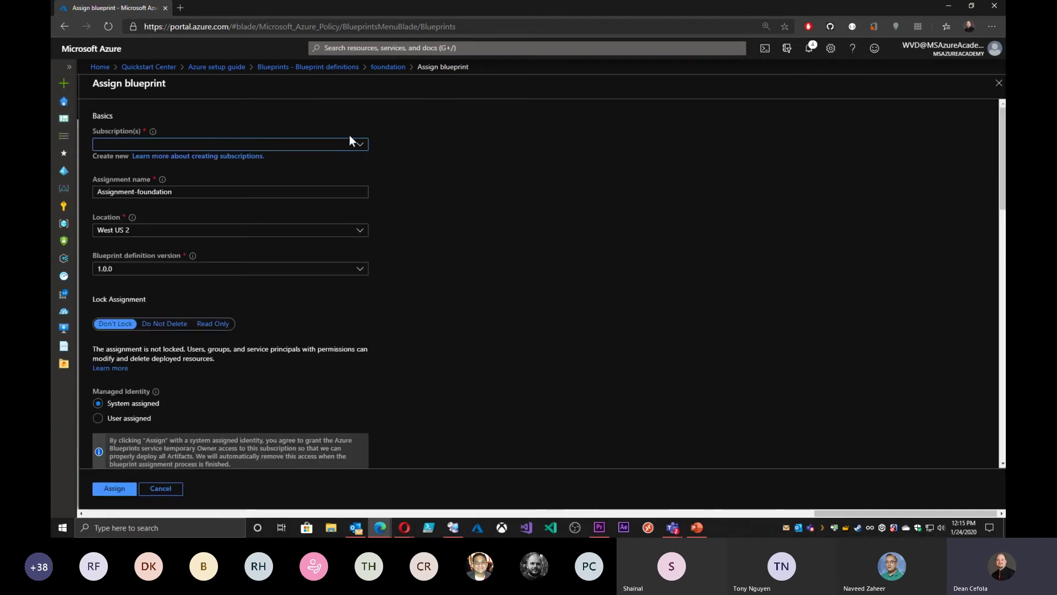
scroll(379, 305, down, 9)
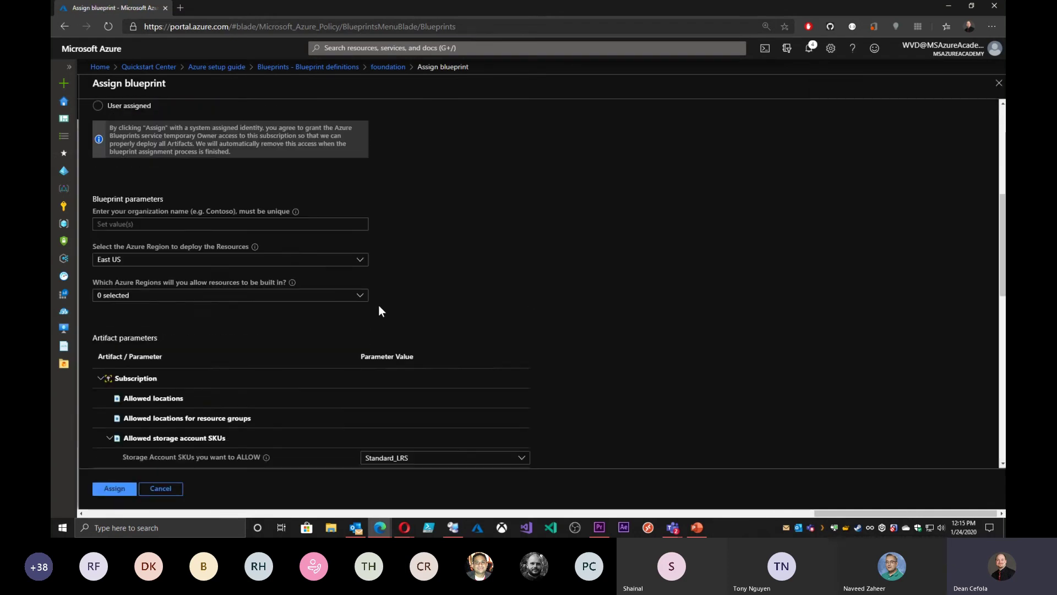
scroll(378, 305, up, 10)
click(338, 143)
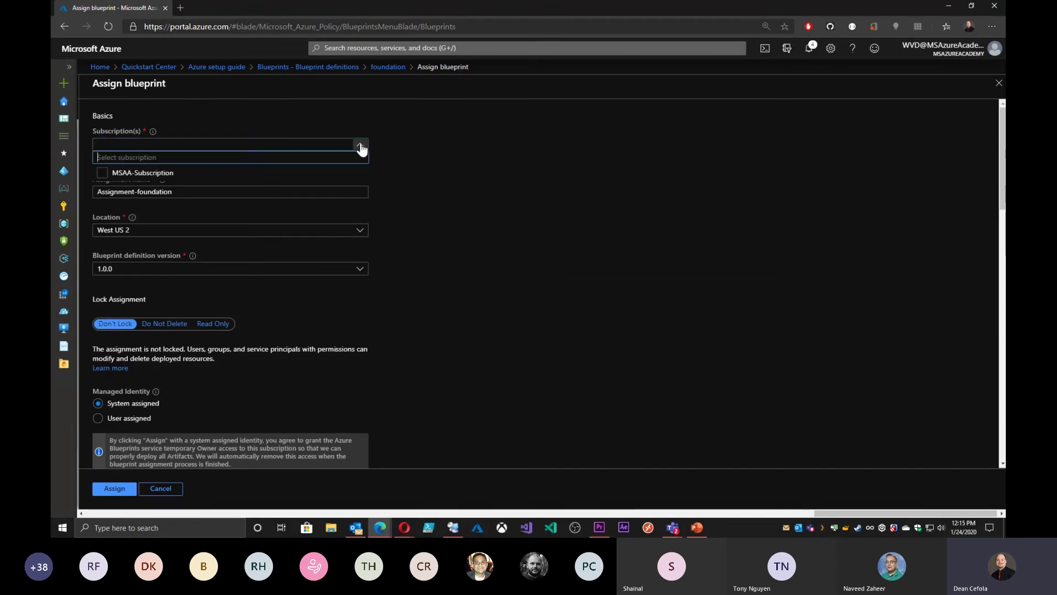
click(156, 172)
click(397, 197)
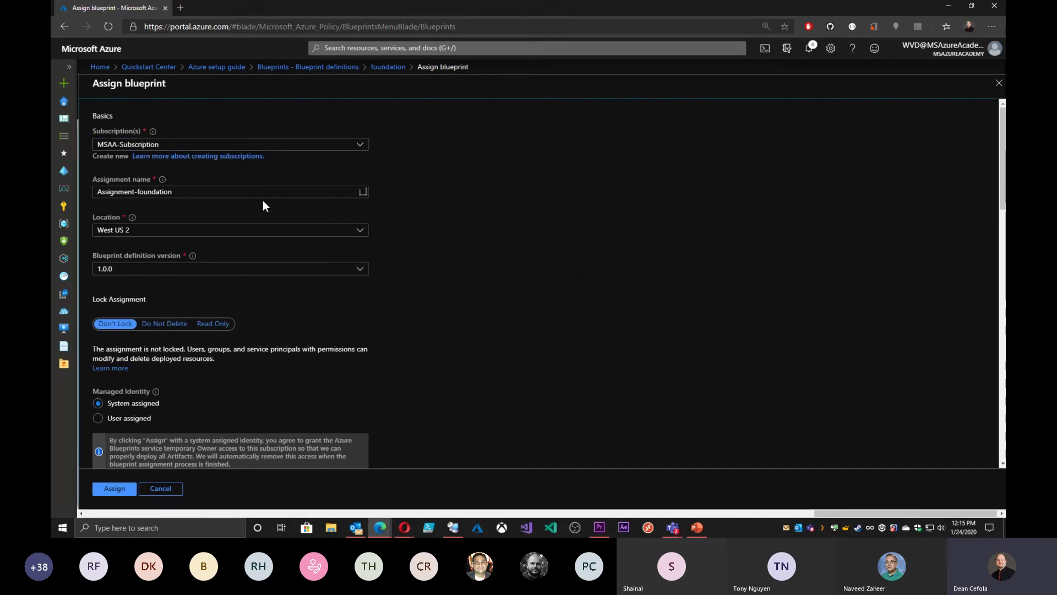
Set the blueprint assignment's location to East US, keeping the assignment name and definition version 1.0.0
triple_click(185, 195)
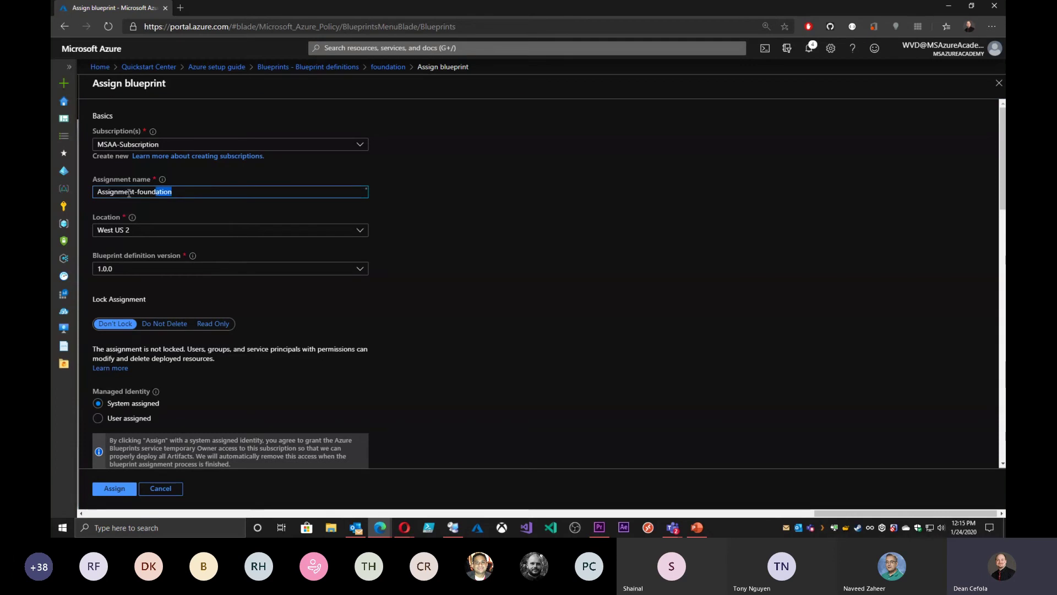
click(330, 227)
scroll(141, 328, up, 2)
scroll(140, 329, up, 5)
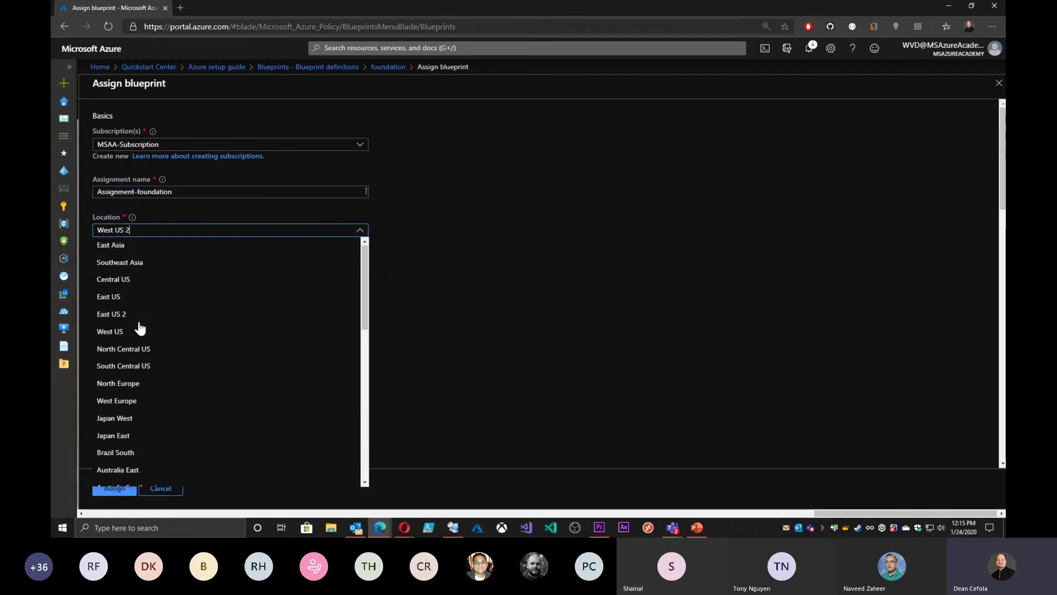
click(125, 300)
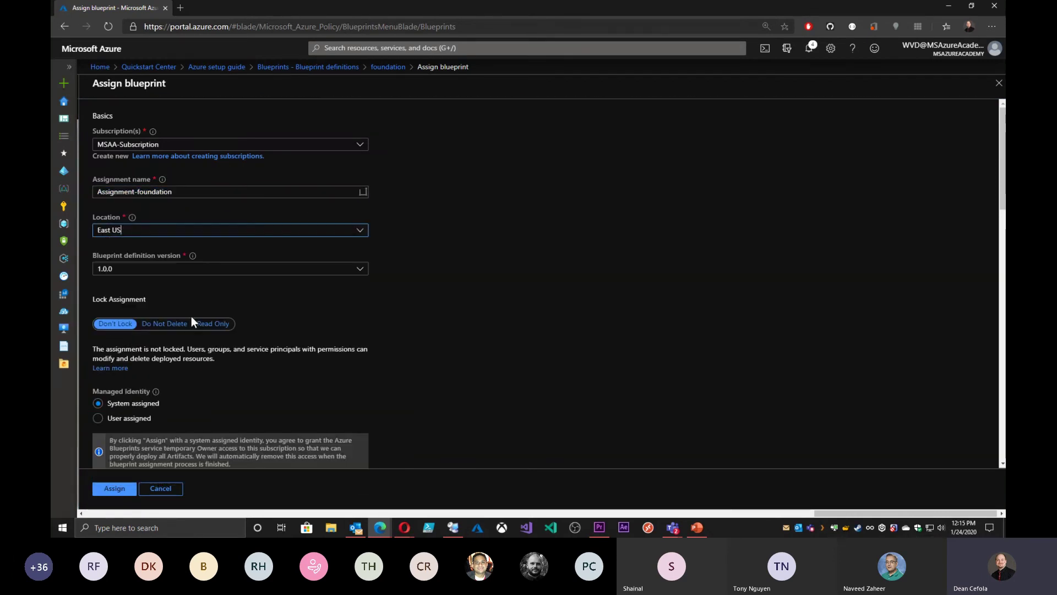
click(361, 269)
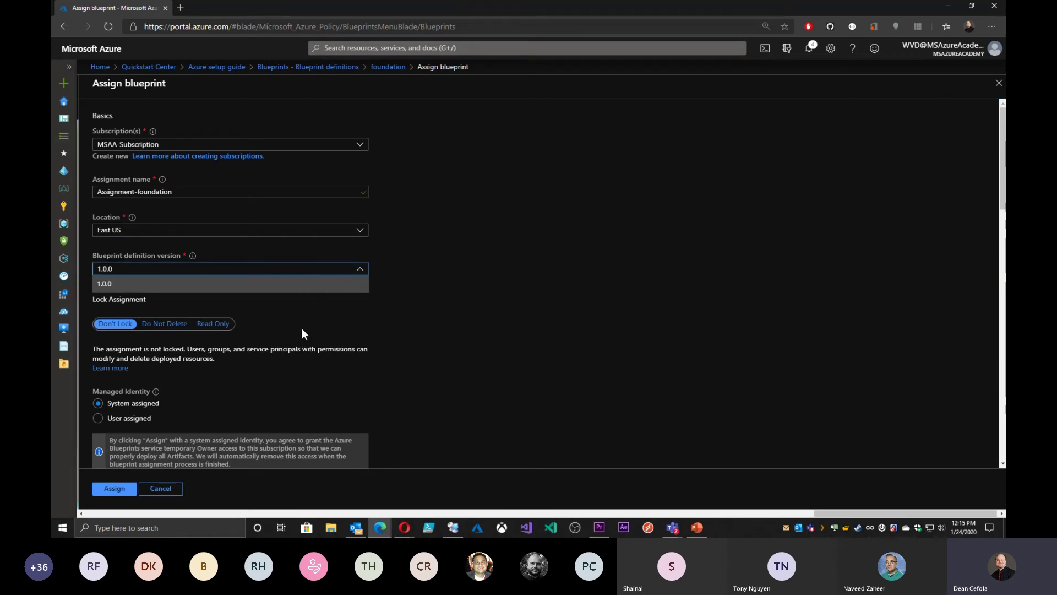
click(382, 278)
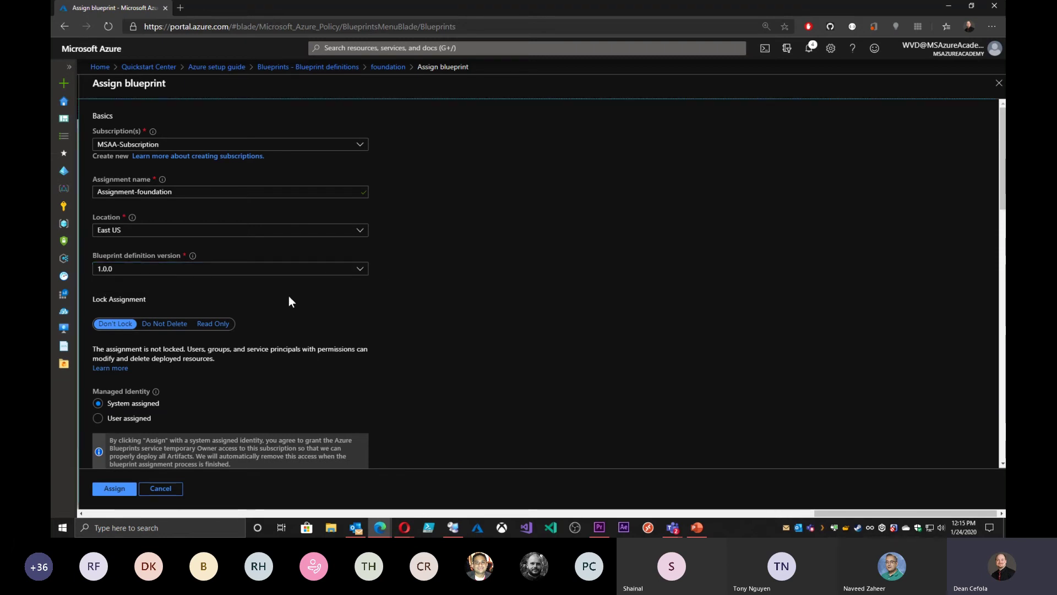
Set the assignment's lock to Read Only and keep the managed identity as System assigned
drag(91, 299, 147, 300)
click(276, 318)
scroll(300, 315, down, 2)
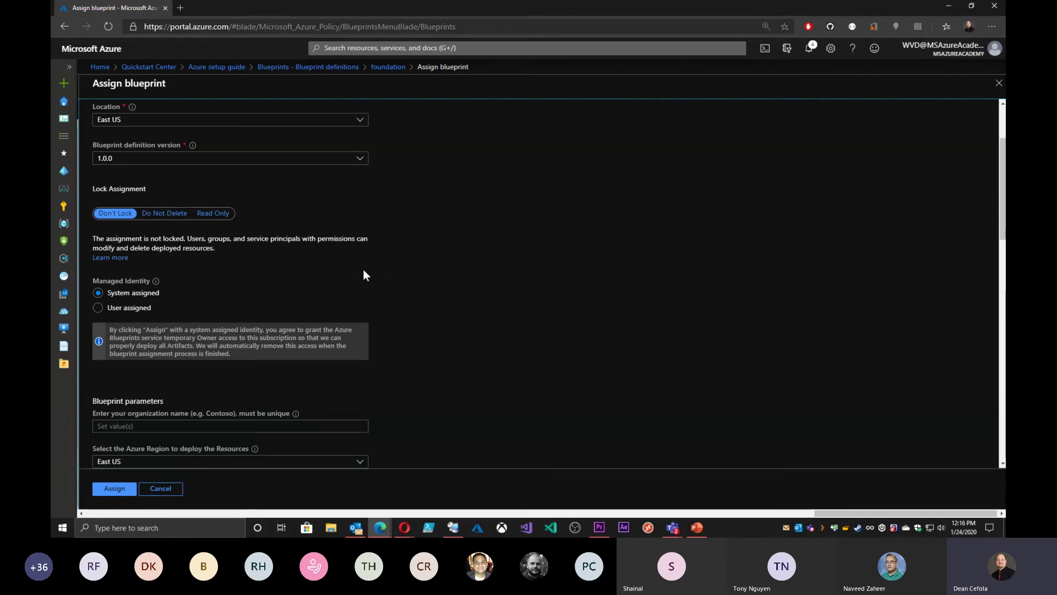
click(98, 307)
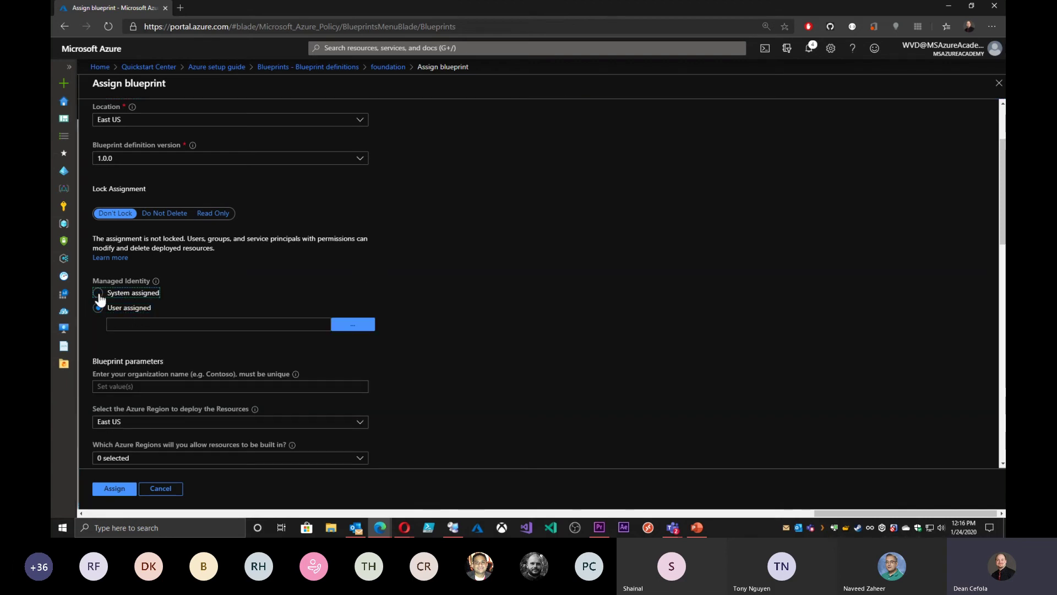
click(98, 293)
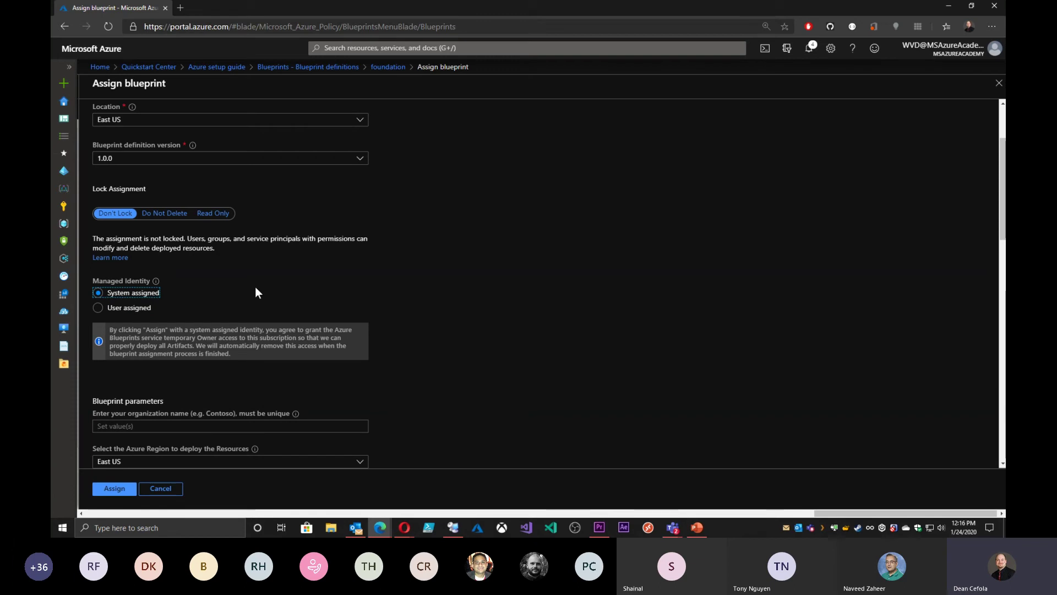
click(165, 216)
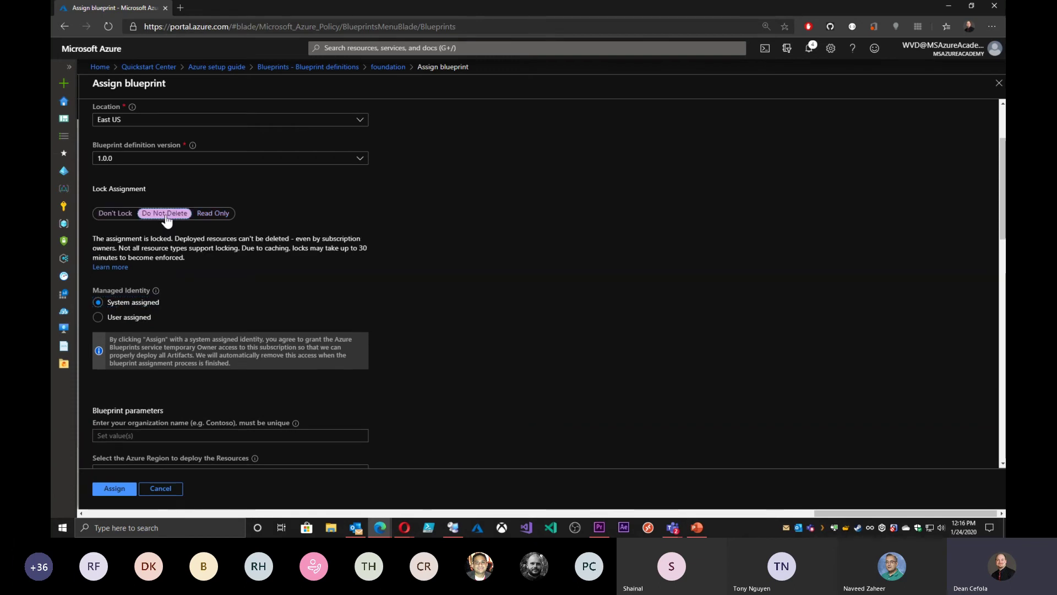
click(212, 214)
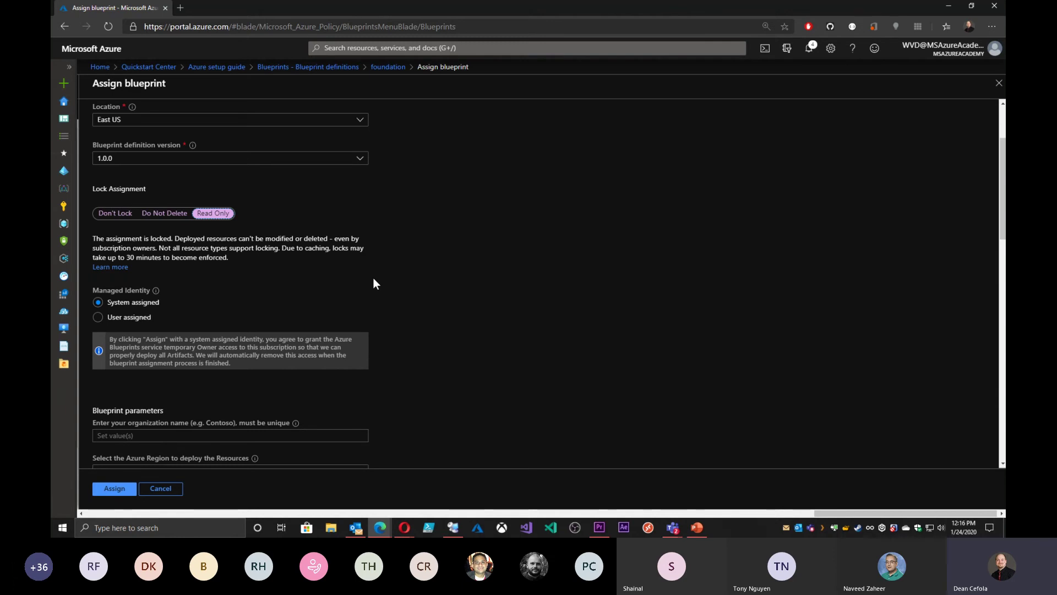
Enter PowerLunch as the organization name in the blueprint parameters, keeping East US as the deployment region
scroll(373, 284, down, 4)
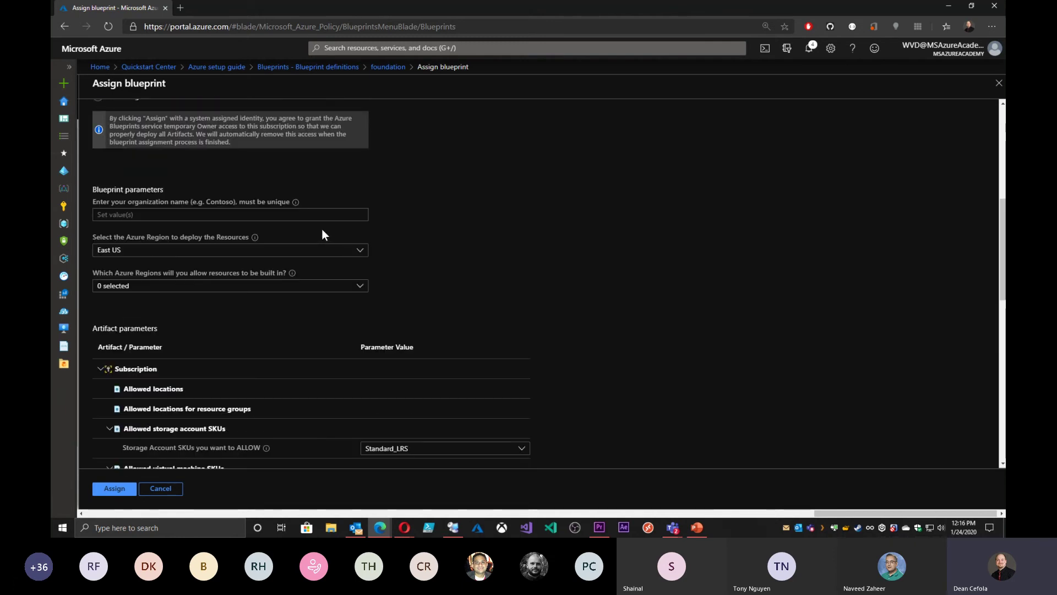
click(346, 215)
text(PowerLunch)
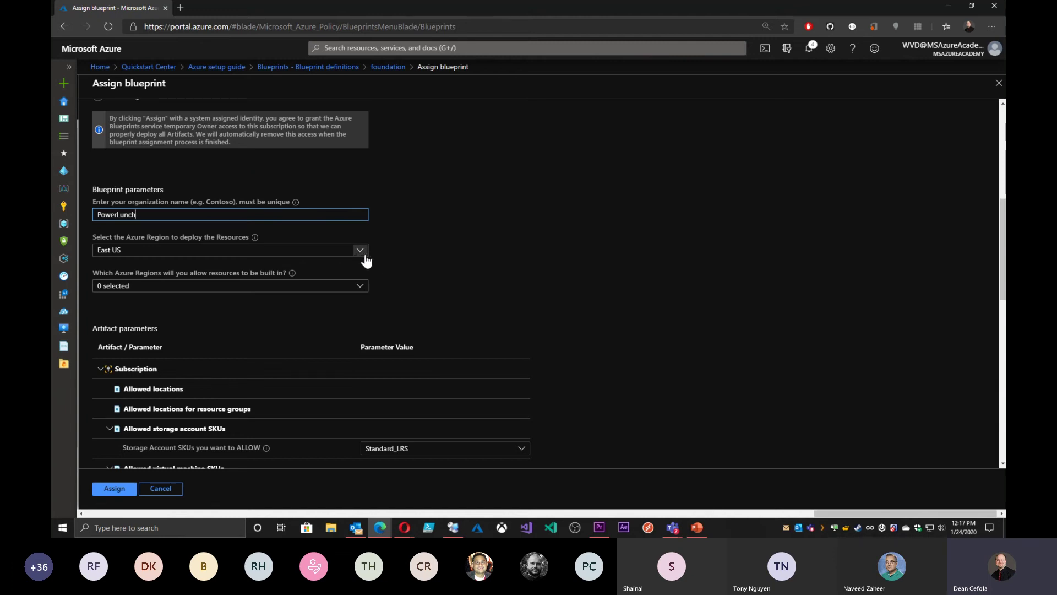
scroll(384, 258, up, 6)
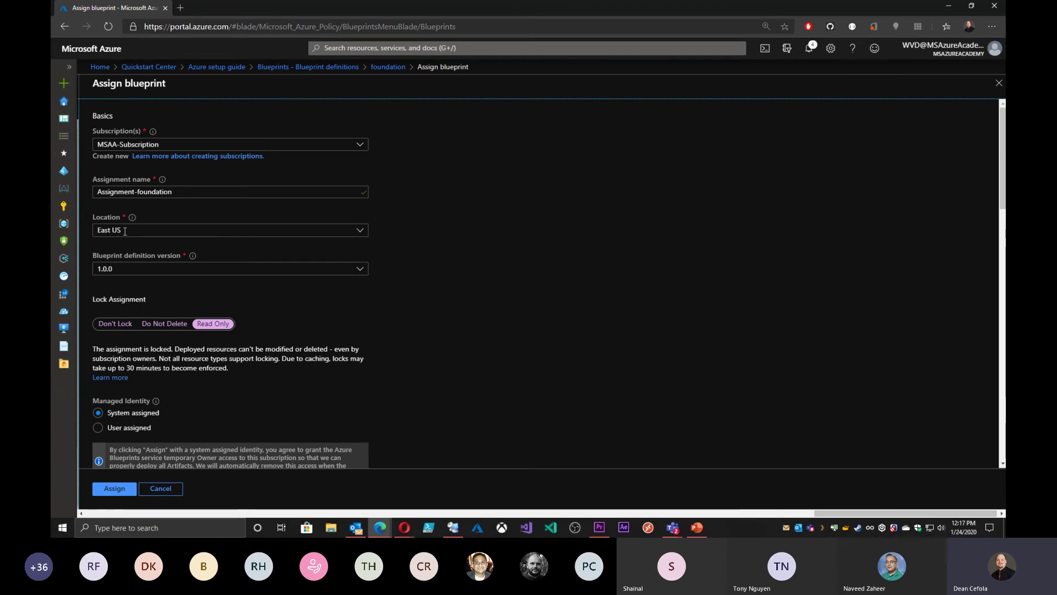
scroll(416, 263, down, 10)
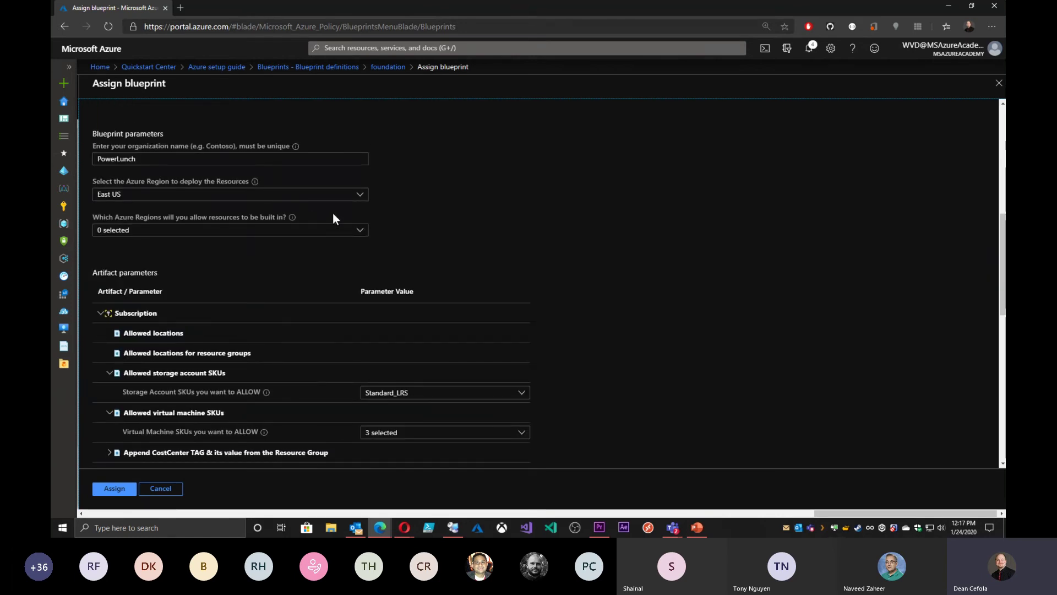
Allow resources in Central US, East US, East US 2, West US, North Central US, South Central US, West Central US and West US 2
click(355, 231)
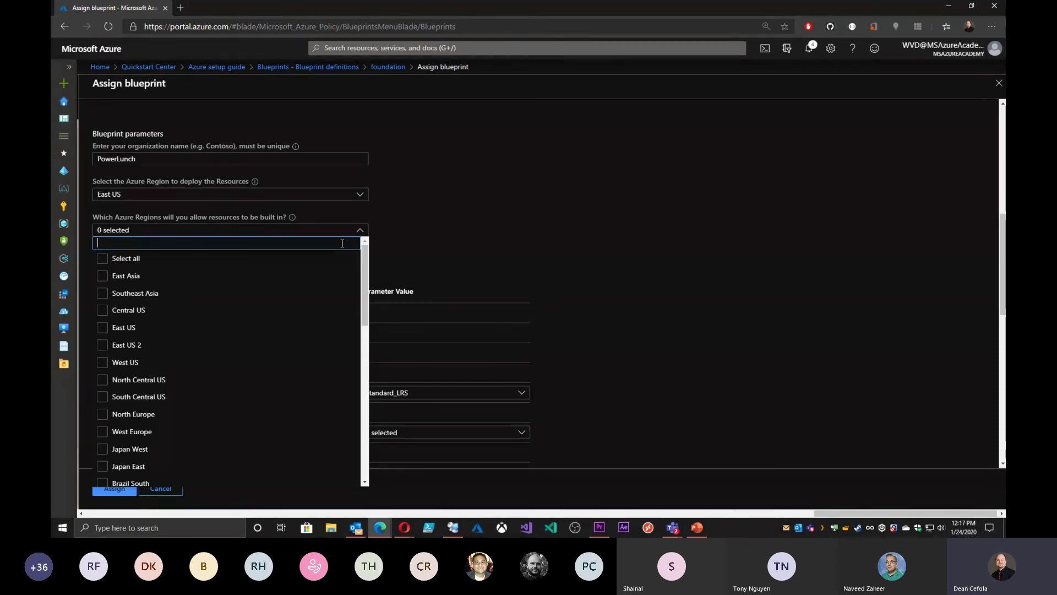
text(us)
click(103, 258)
click(103, 275)
click(103, 294)
click(102, 310)
click(102, 328)
click(103, 345)
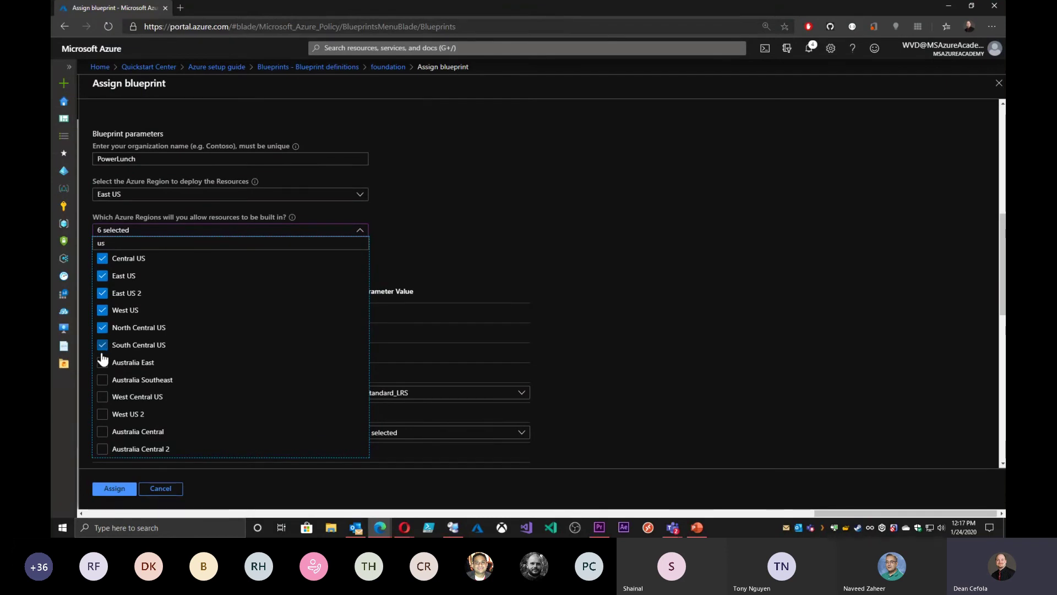
click(101, 397)
click(102, 414)
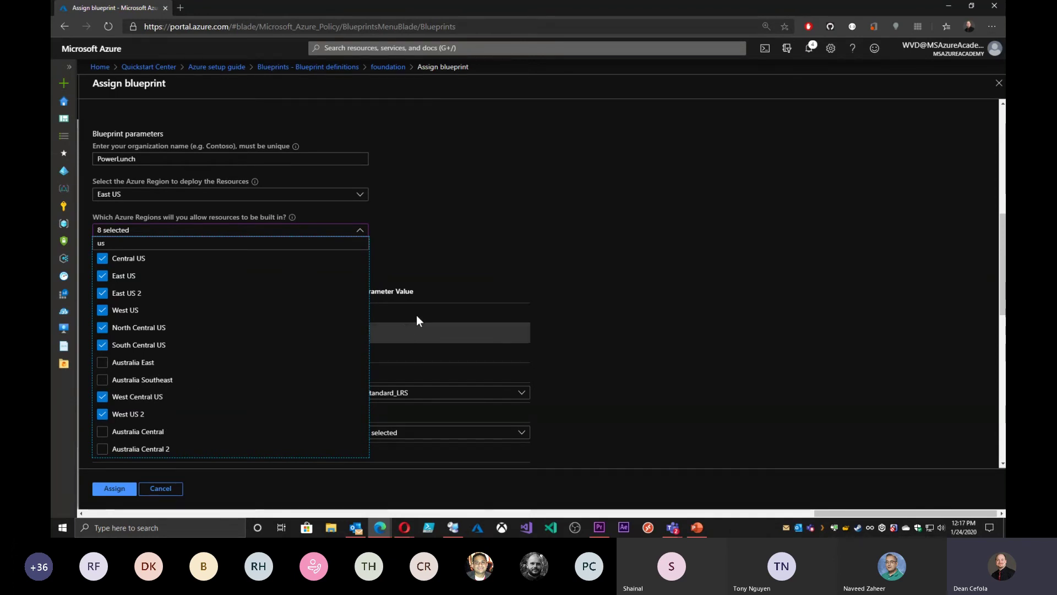
click(419, 248)
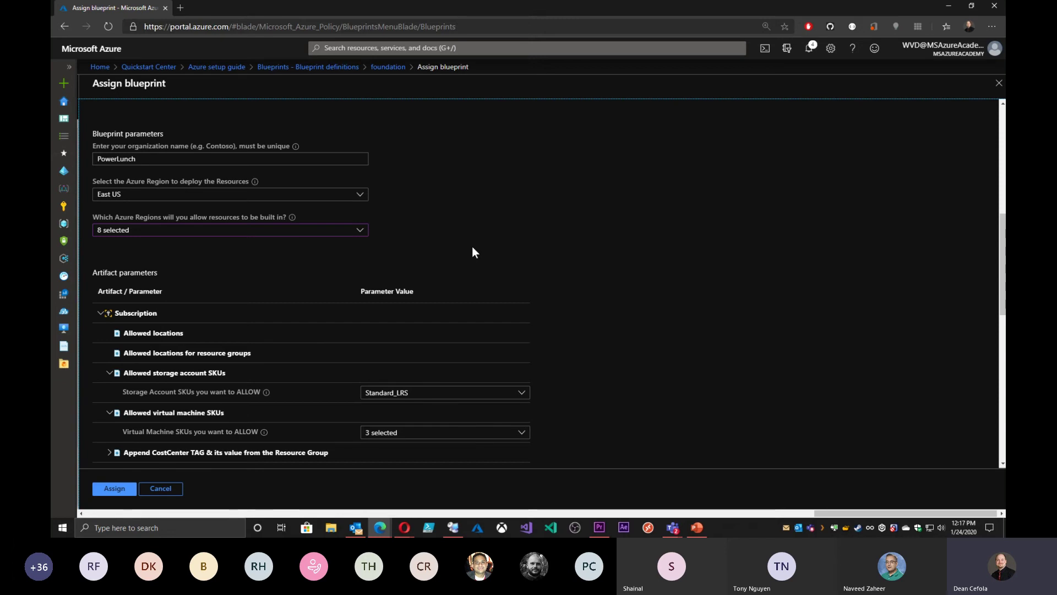
Add Standard_RAGRS and Standard_ZRS to the allowed storage account SKUs
scroll(482, 259, down, 3)
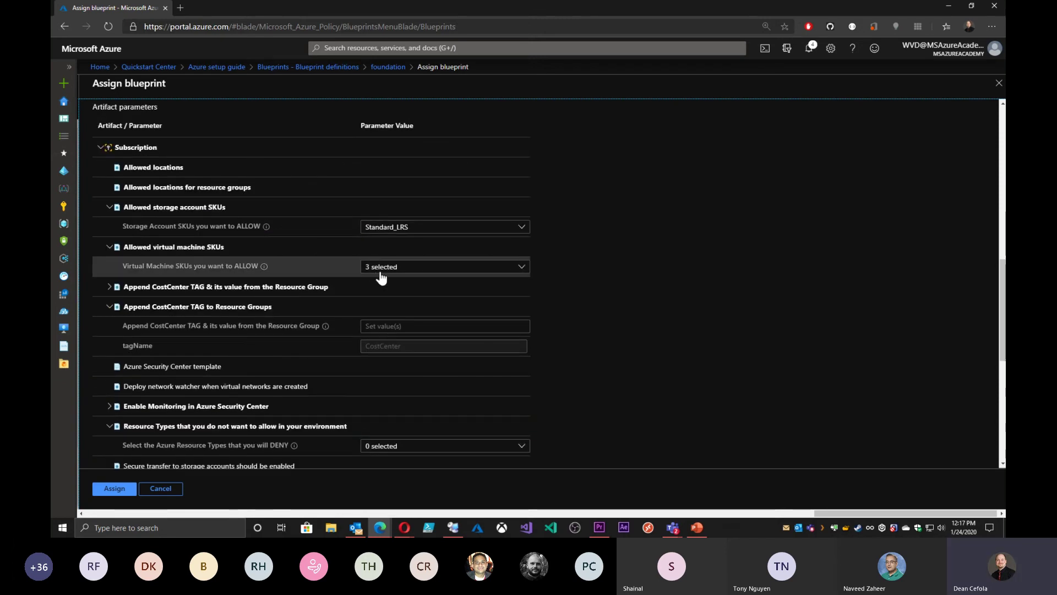
click(420, 230)
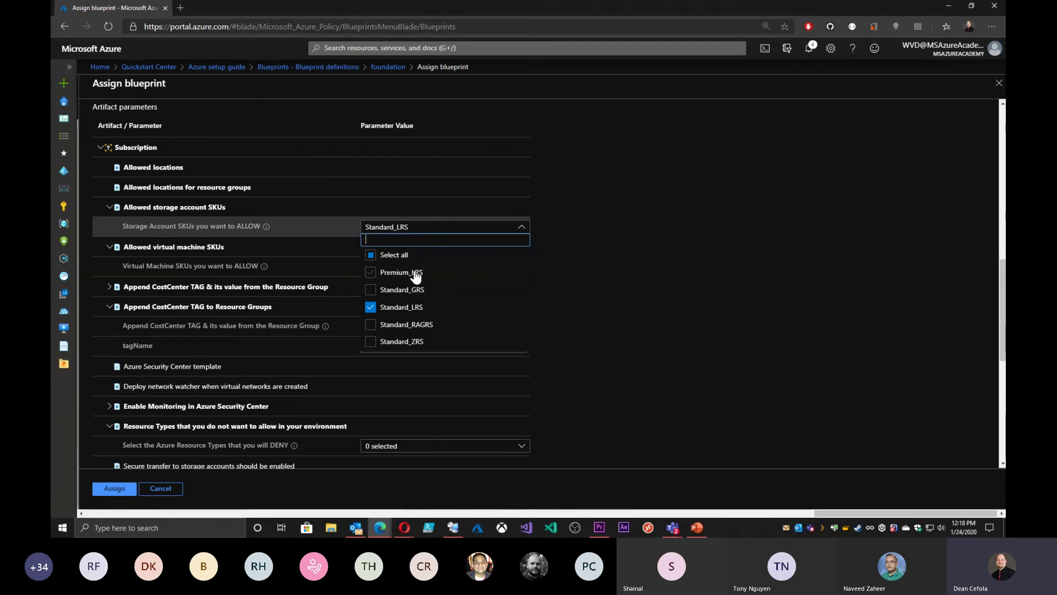
click(371, 326)
click(372, 343)
click(573, 300)
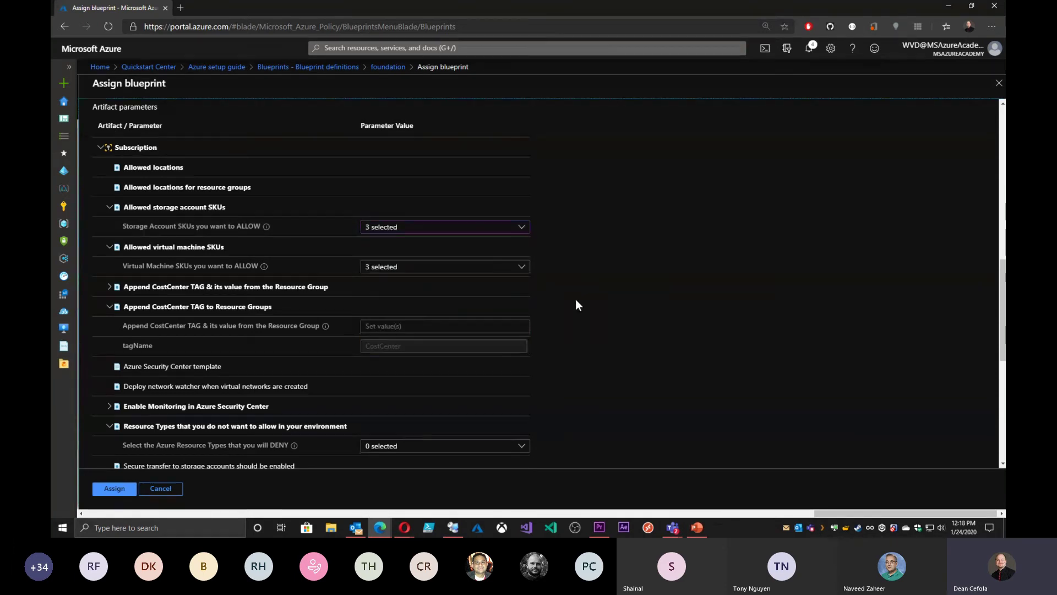
Add Standard_B4ms, Standard_B1s, Standard_B1ls and Standard_A8_v2 to the allowed virtual machine SKUs
click(512, 268)
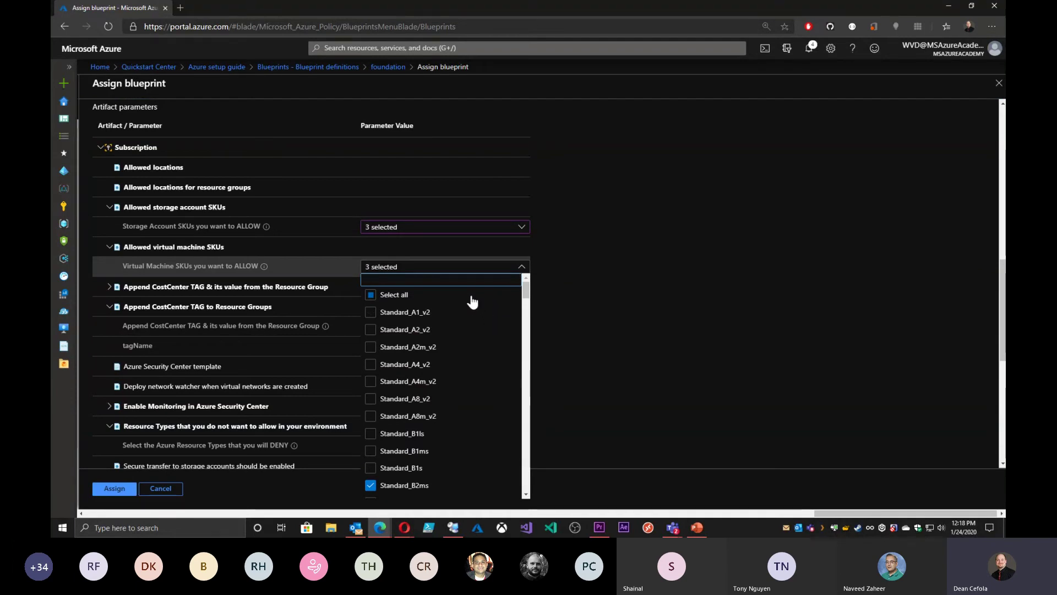
scroll(475, 336, down, 3)
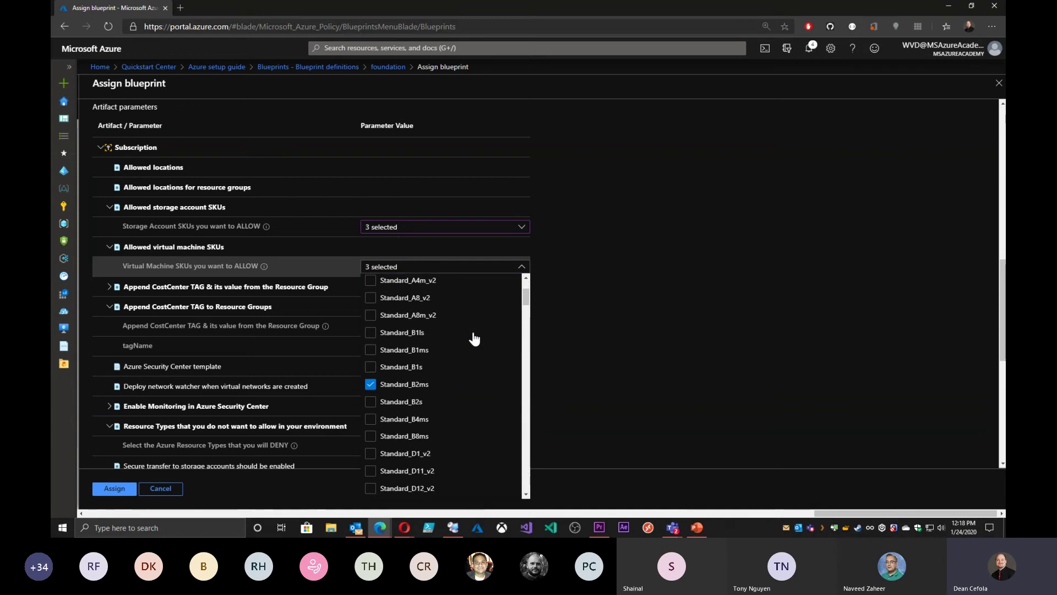
click(370, 419)
click(371, 366)
click(371, 331)
click(370, 297)
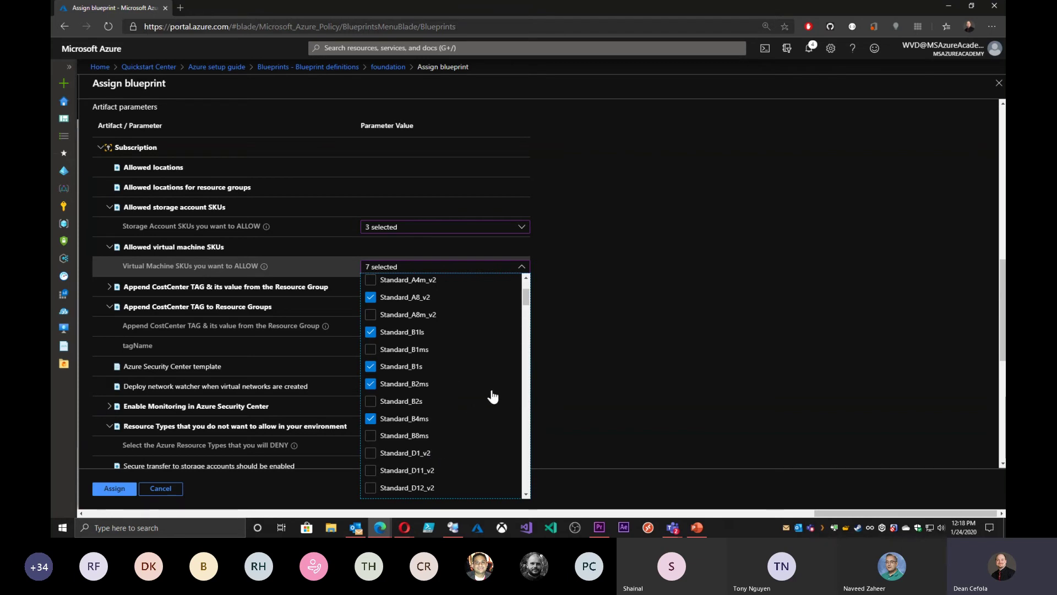
click(581, 334)
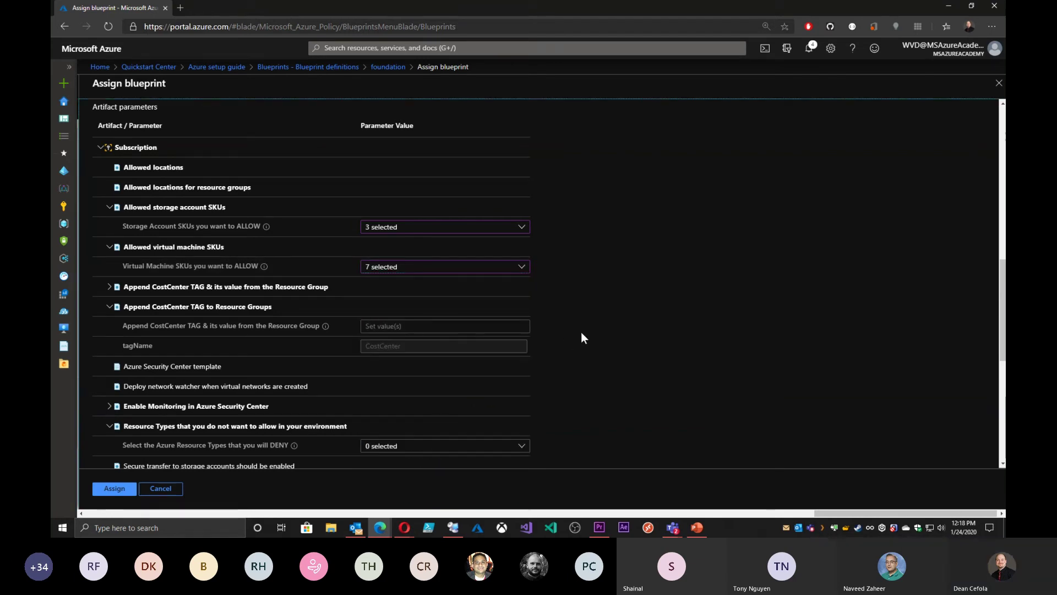
Set the CostCenter tag value appended to resource groups to PowerLunch0
click(396, 326)
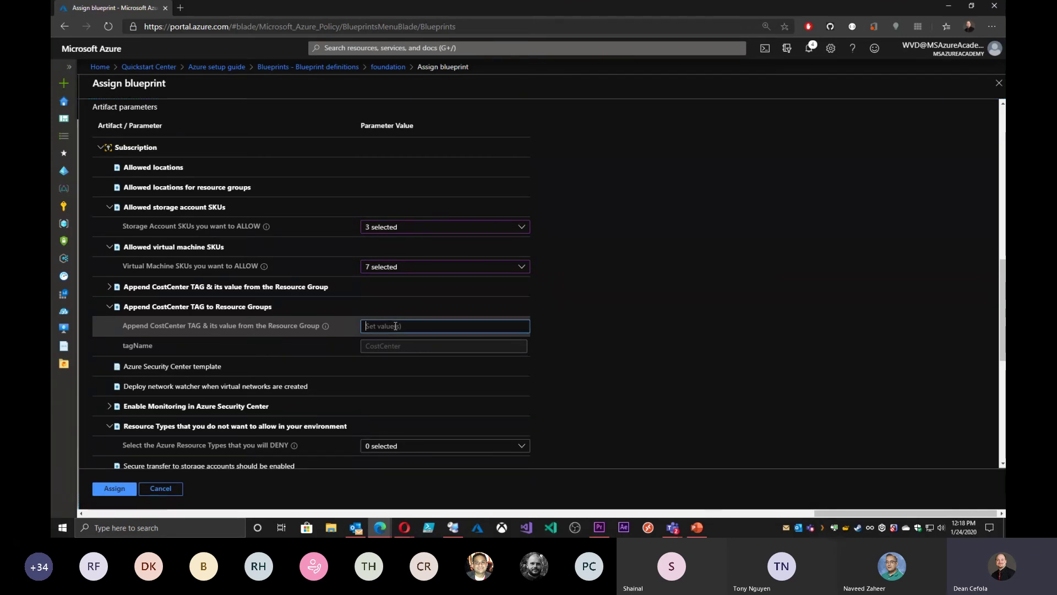
text(Power)
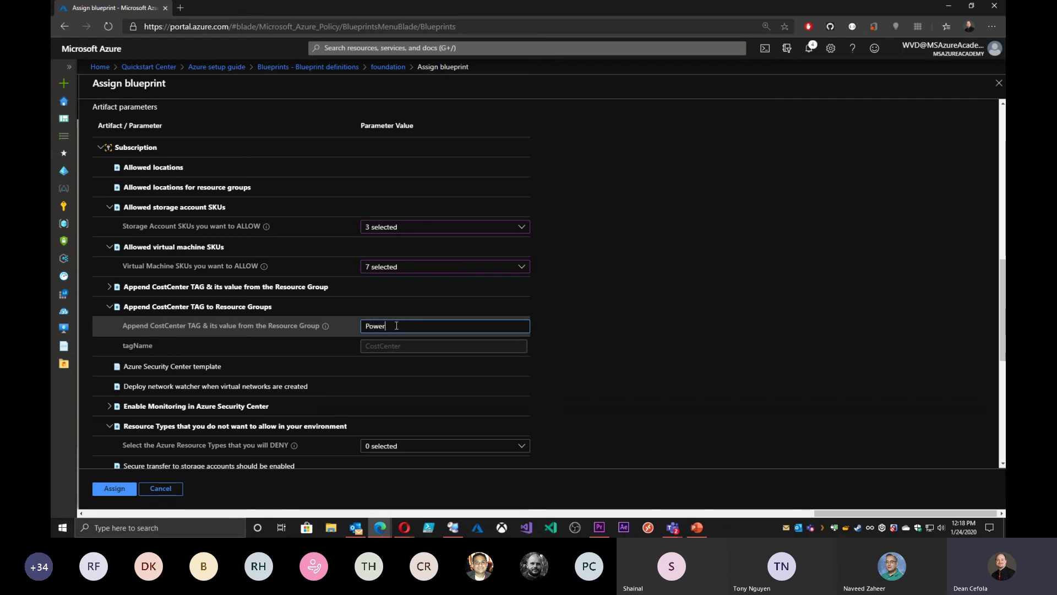
text(Lunch0)
Deny the Microsoft.ClassicStorage storageAccounts/queueServices and Microsoft.StorageSync storageSyncServices resource types
scroll(636, 335, down, 4)
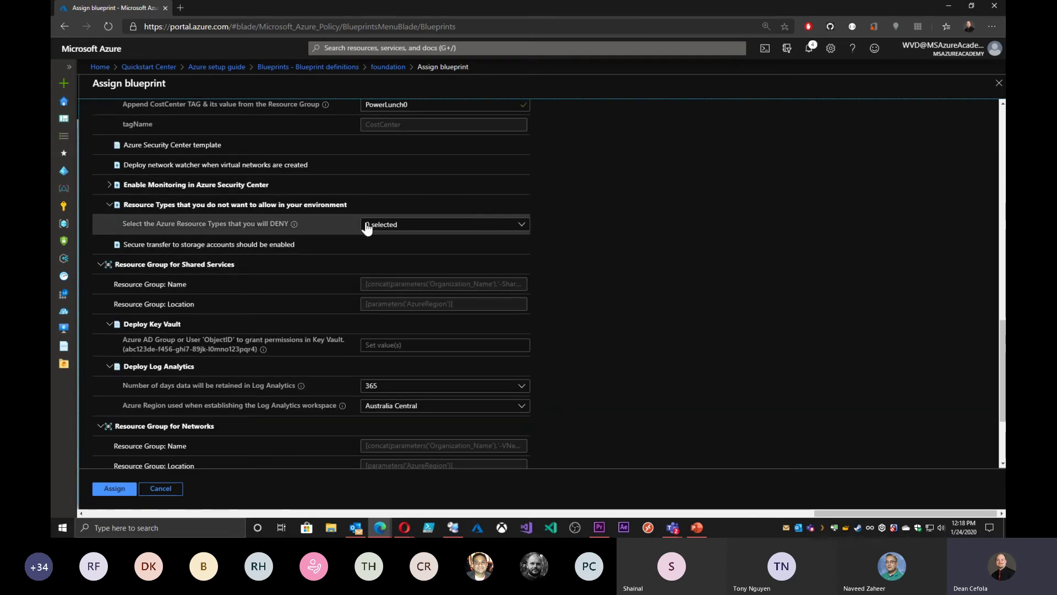
click(498, 226)
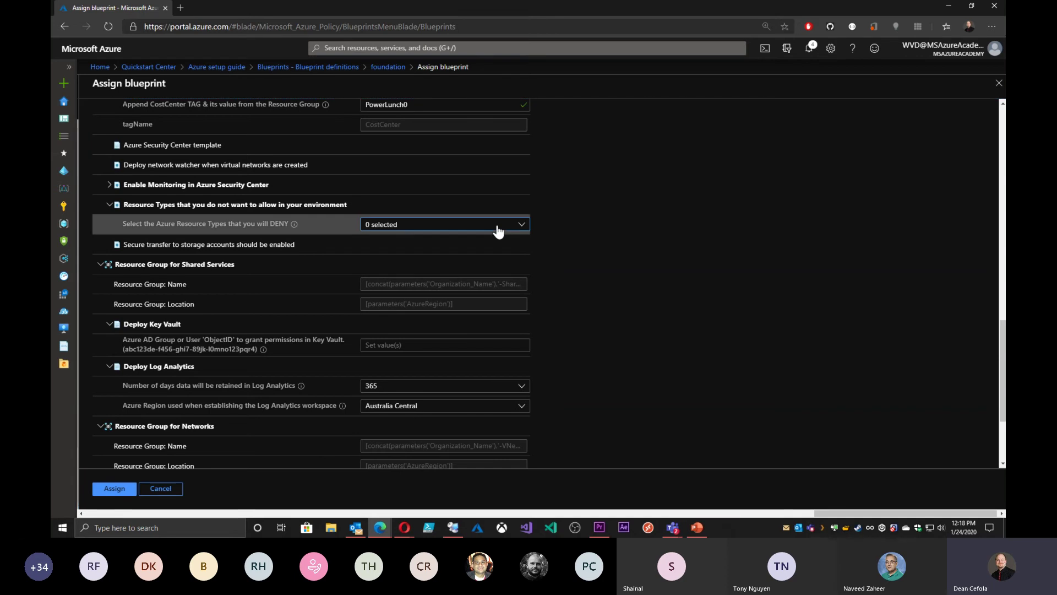
click(511, 227)
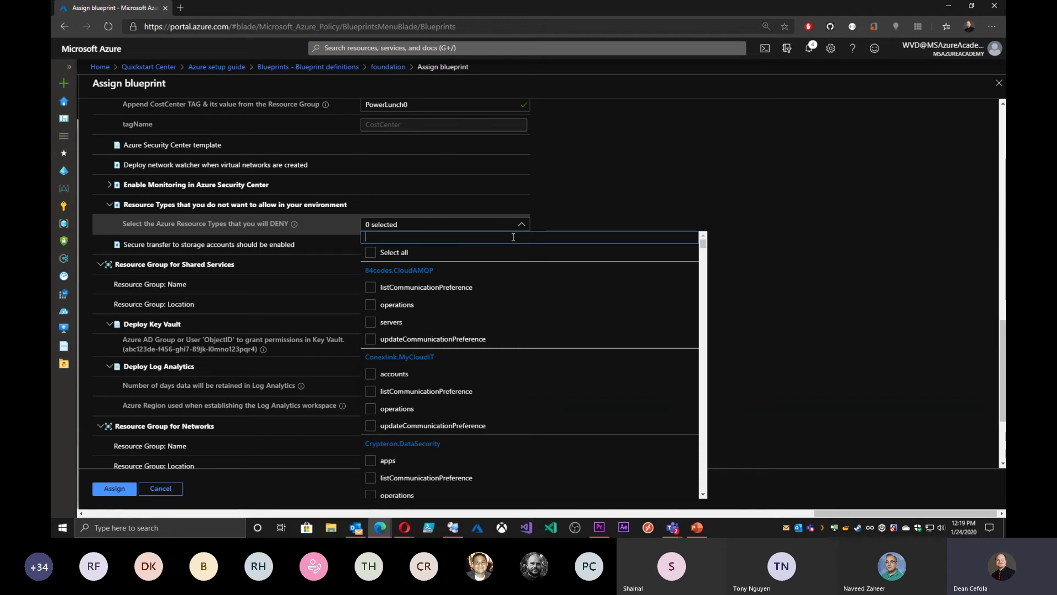
text(storage)
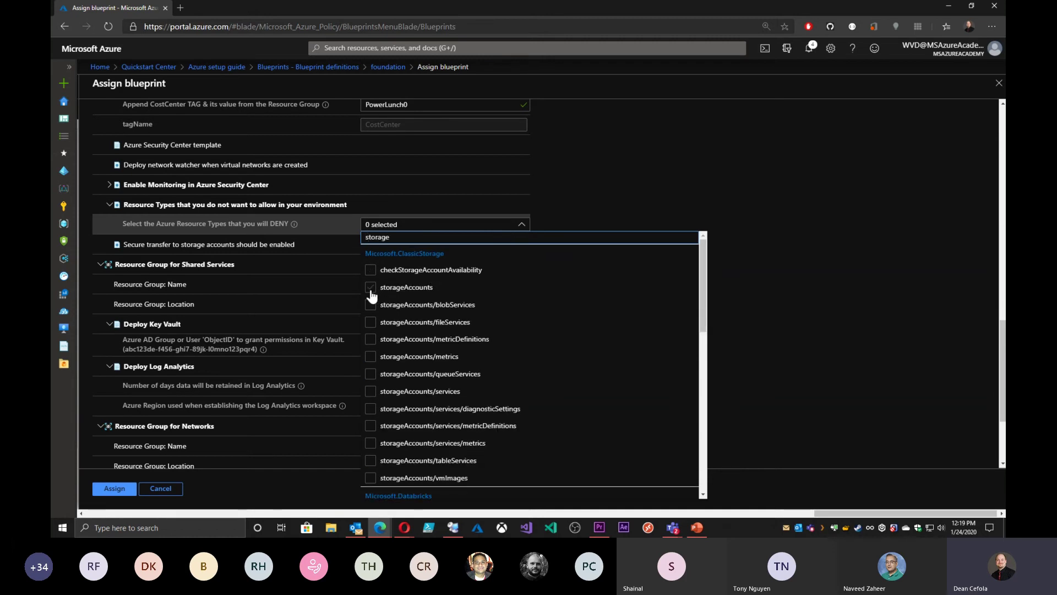
click(371, 375)
scroll(374, 382, down, 3)
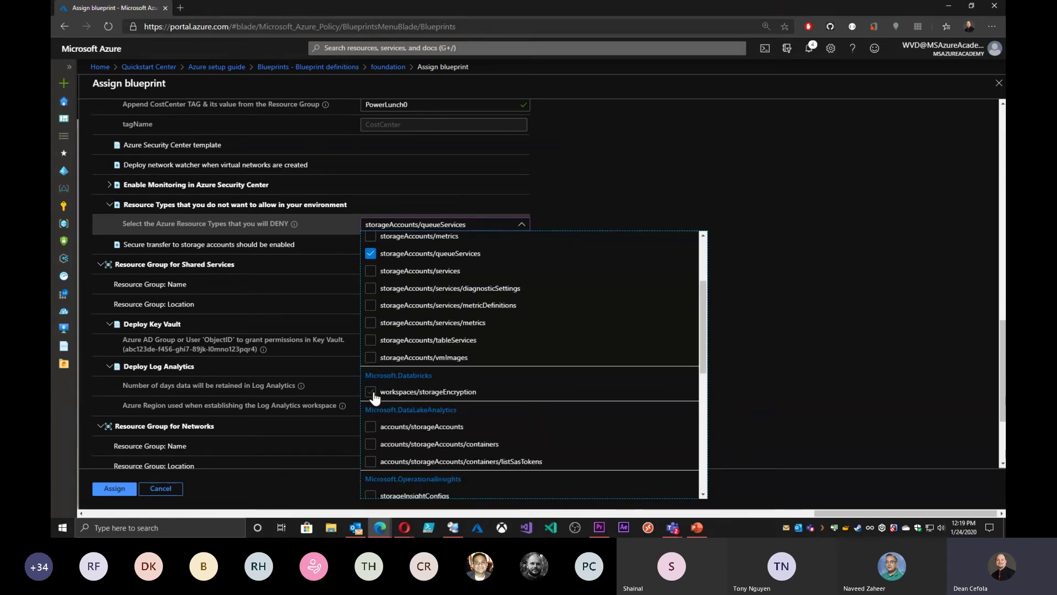
scroll(373, 423, down, 10)
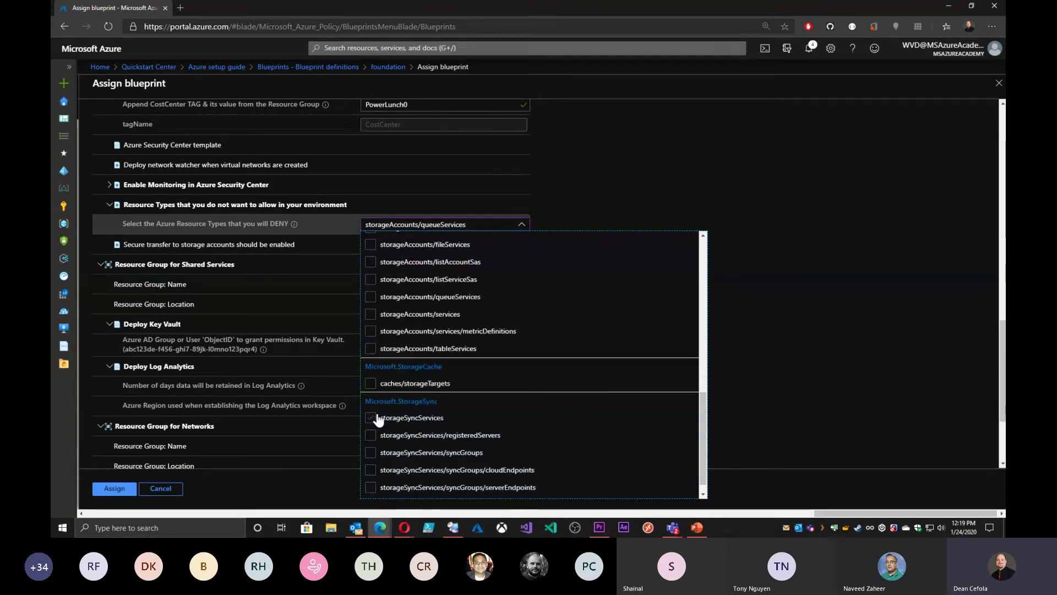
scroll(384, 433, down, 1)
click(372, 406)
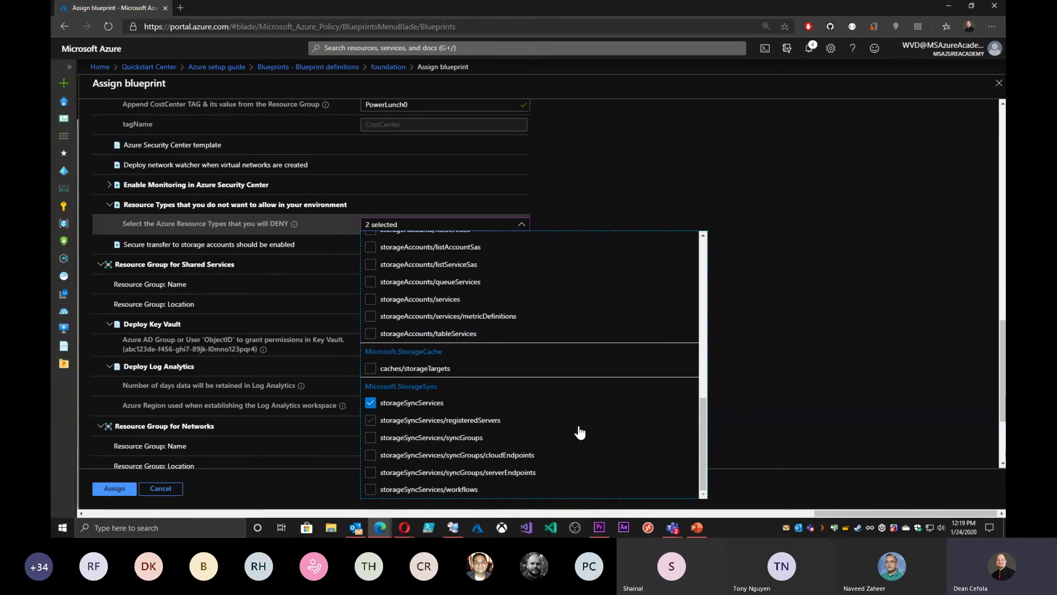
click(675, 341)
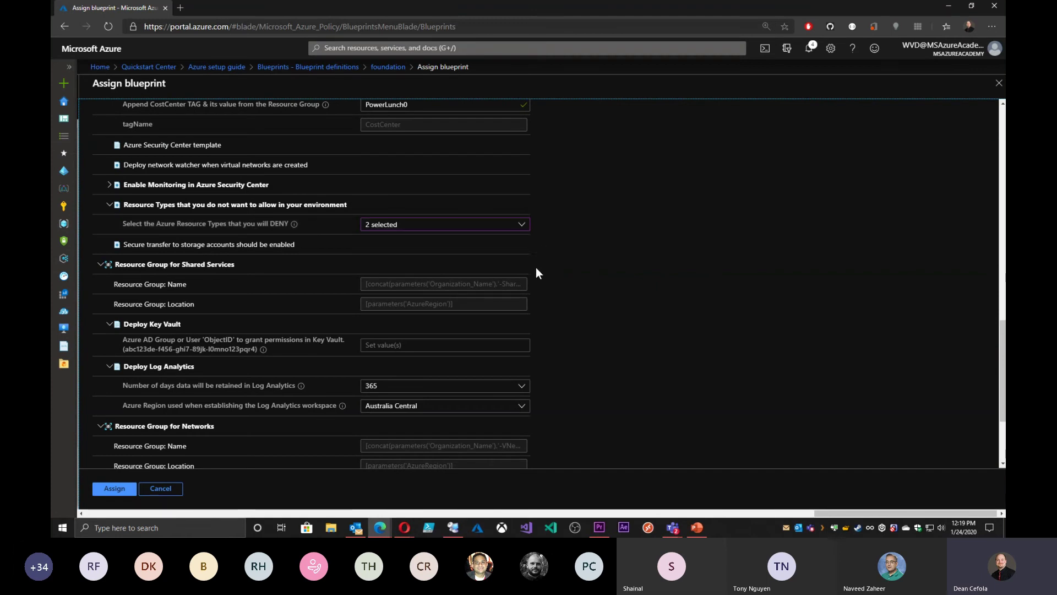
Fill in the Key Vault permissions ObjectID with the sample ID copied from the parameter's label
scroll(542, 306, down, 2)
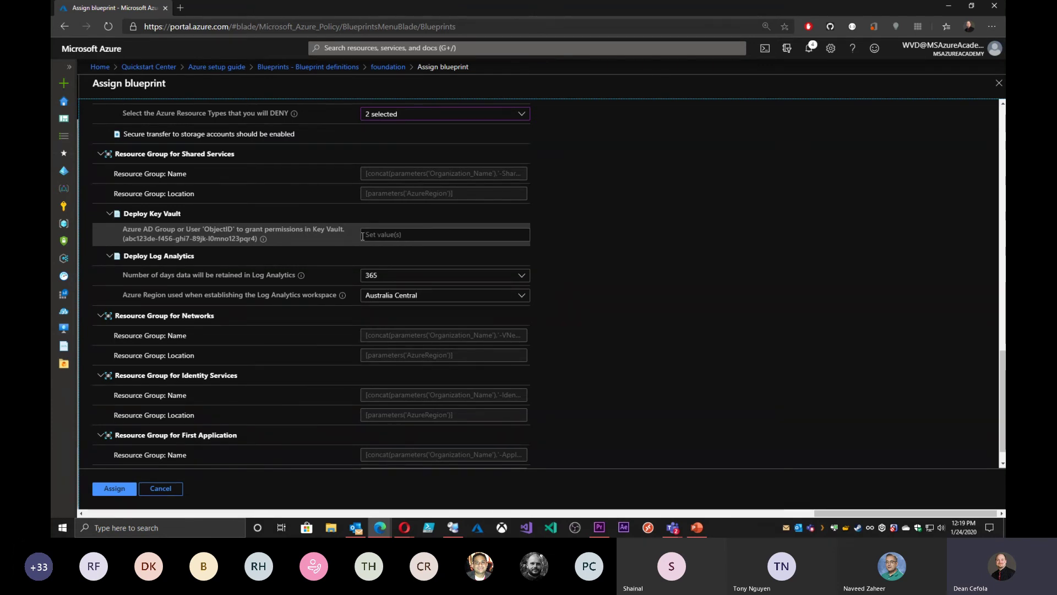
click(261, 242)
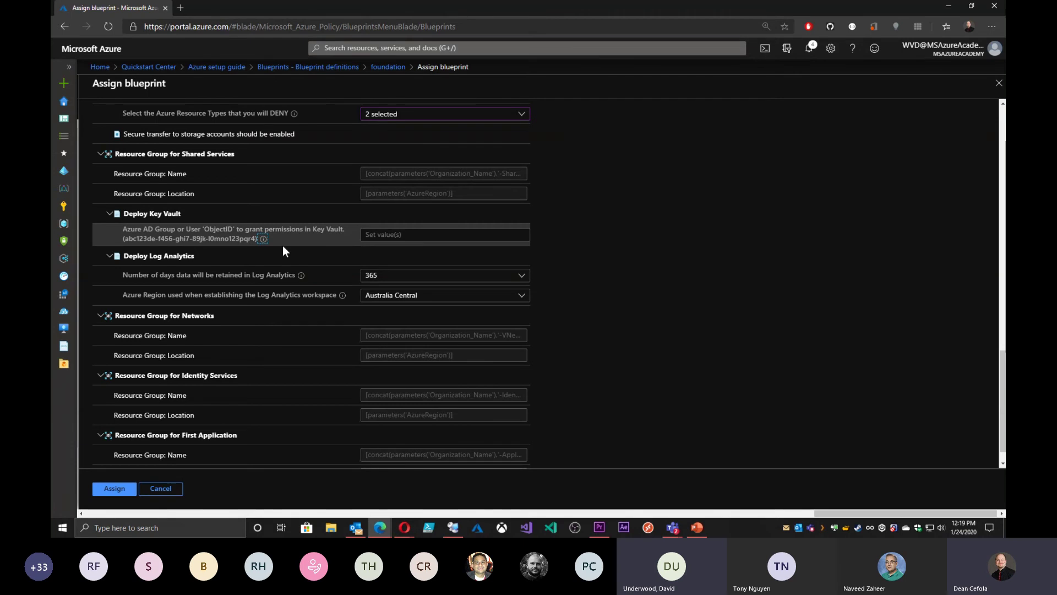
drag(249, 239, 133, 238)
click(566, 249)
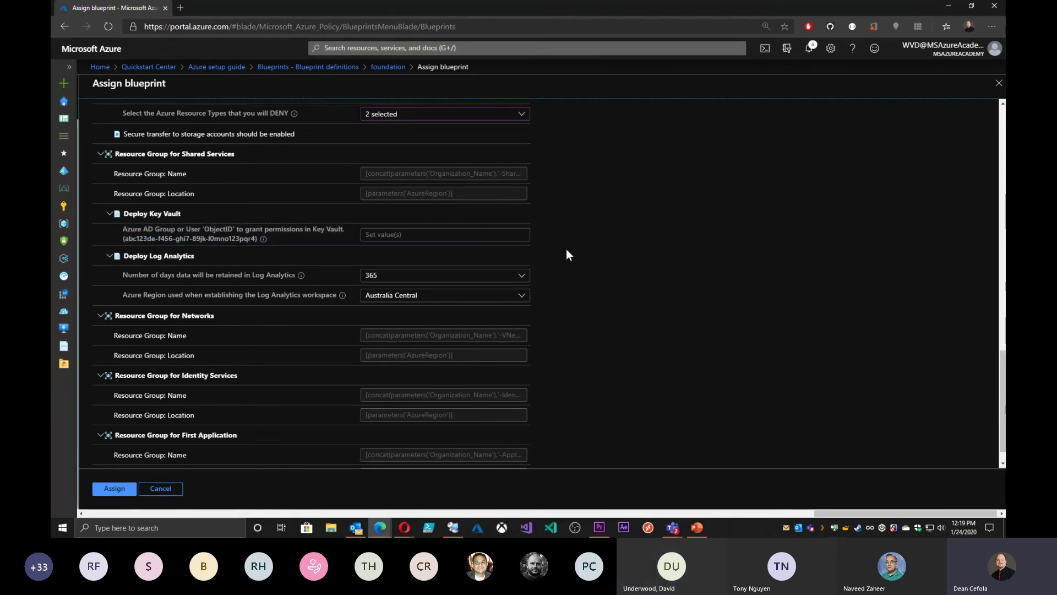
drag(131, 241, 322, 245)
key(ctrl+c)
click(441, 234)
key(ctrl+v)
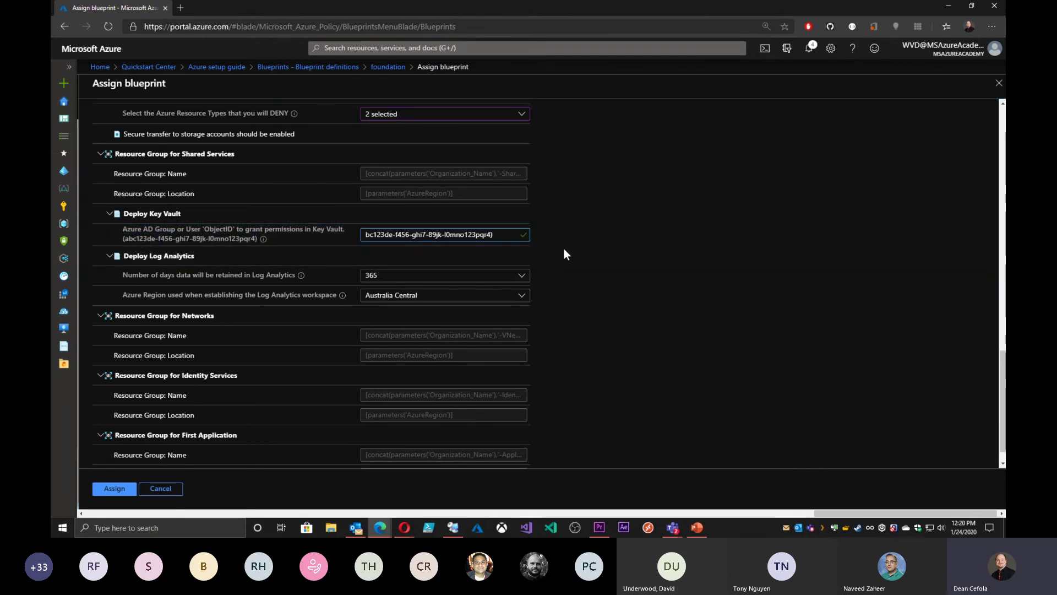
click(563, 248)
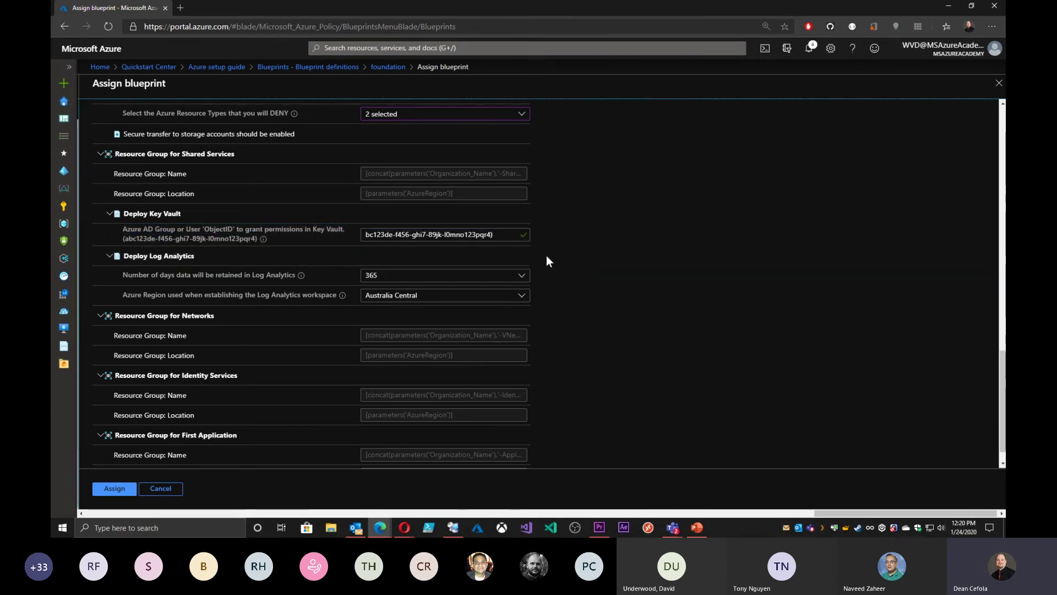
Set Log Analytics data retention to 180 days and the workspace region to East US
click(522, 276)
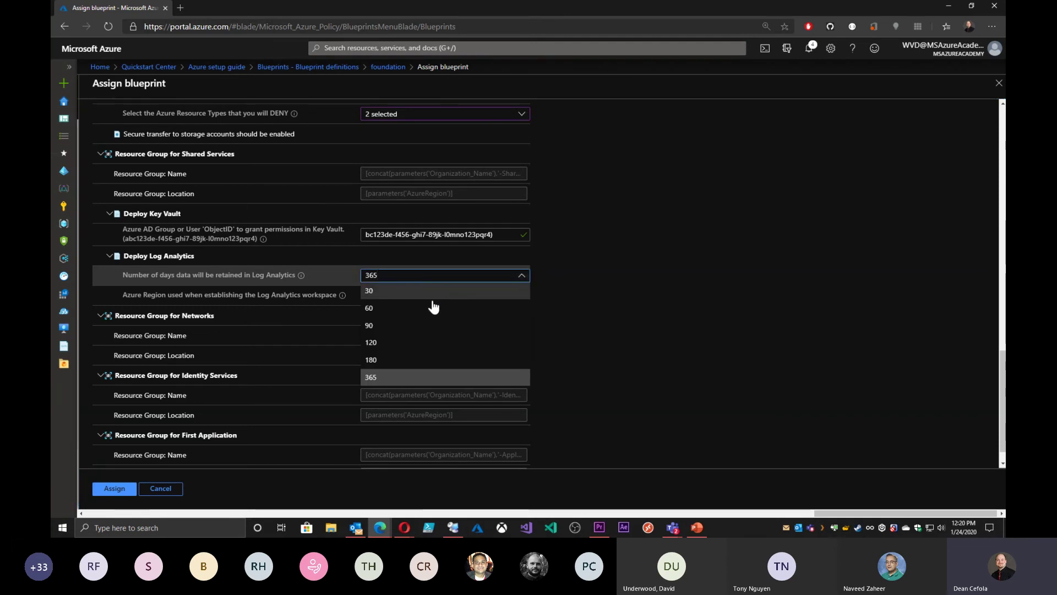
click(438, 361)
click(495, 296)
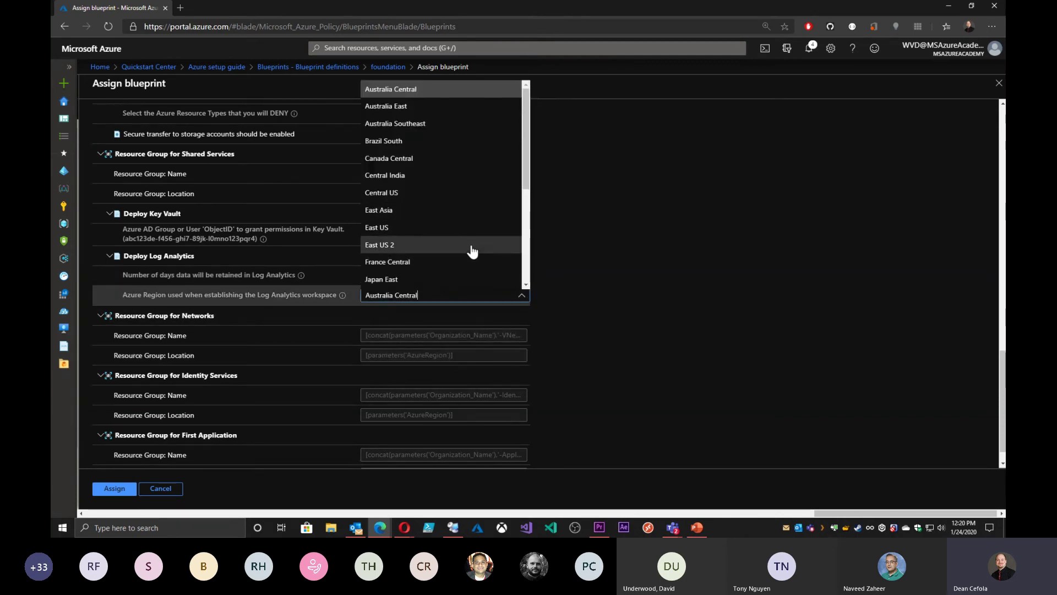
click(435, 159)
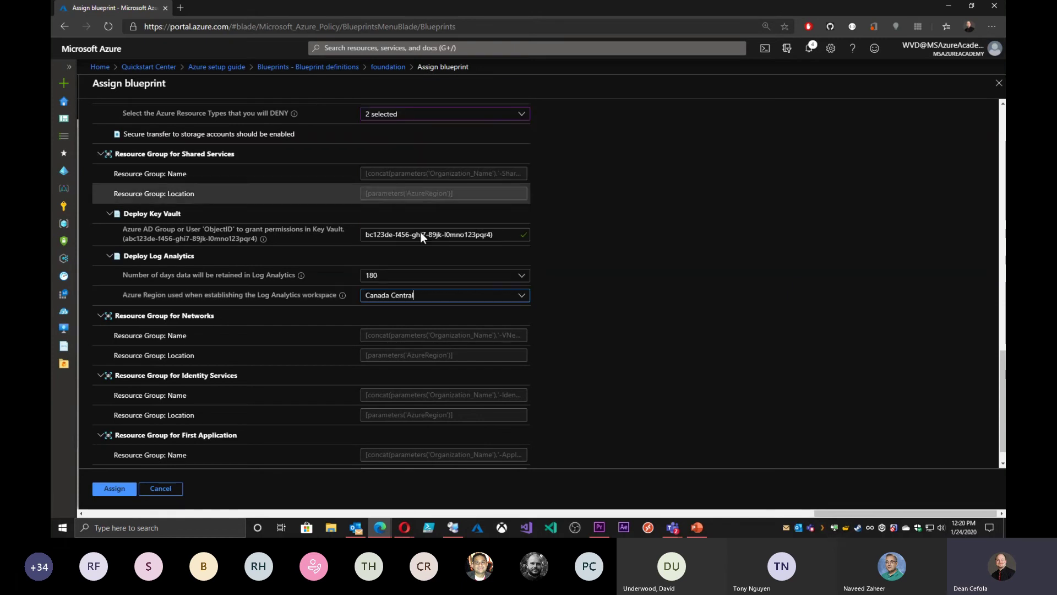
click(448, 296)
click(389, 227)
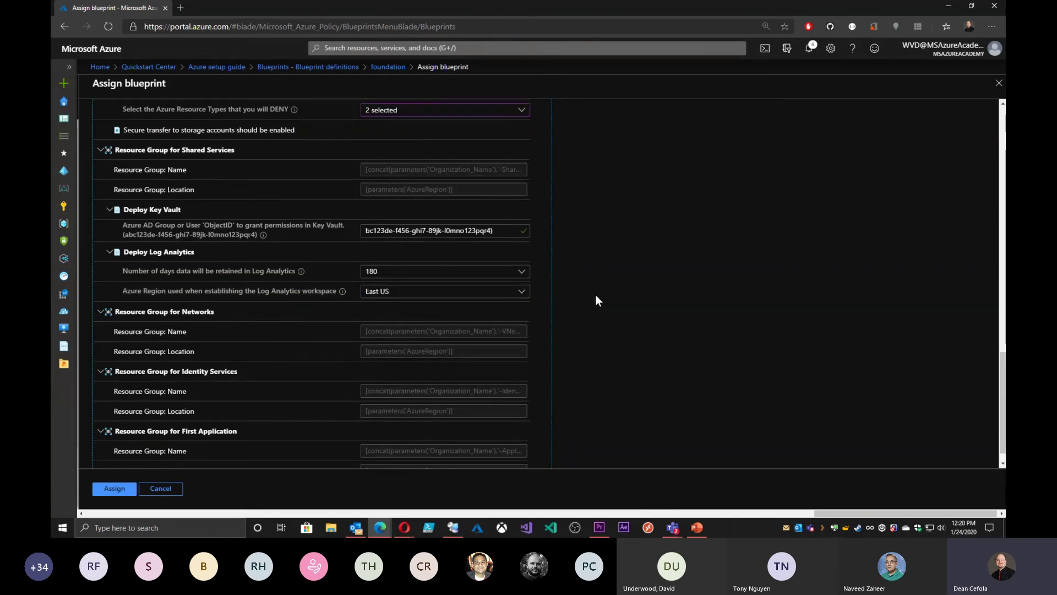
Try to assign the foundation blueprint with the configured parameters
scroll(595, 295, down, 1)
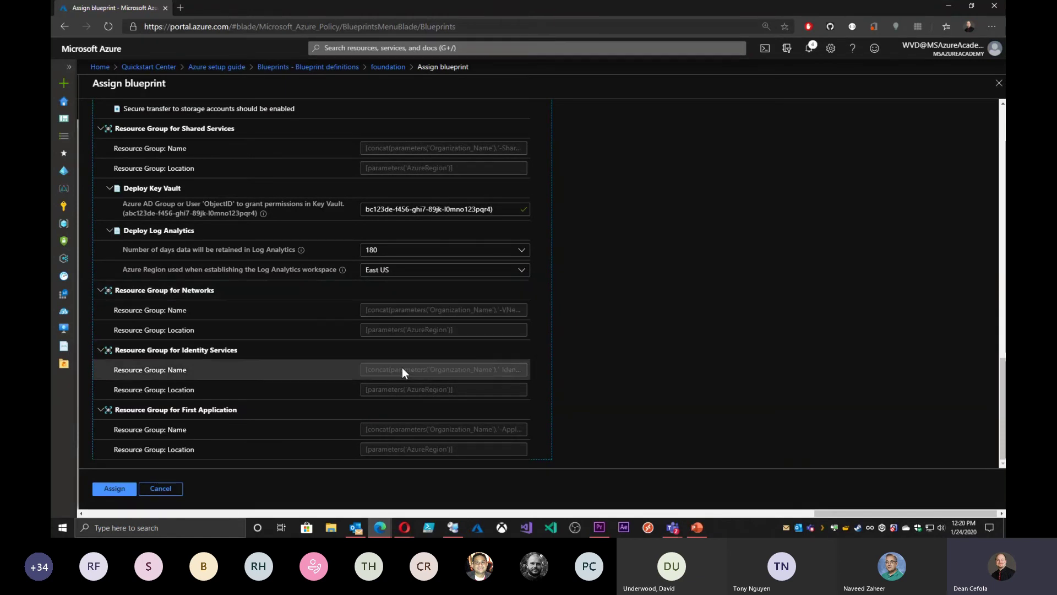
click(115, 488)
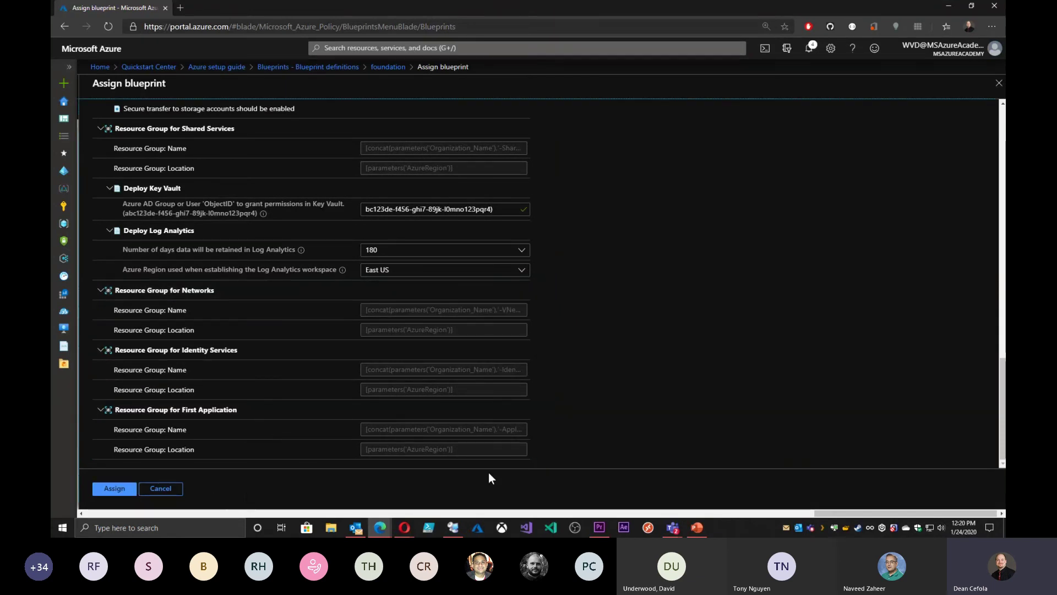
scroll(566, 428, up, 6)
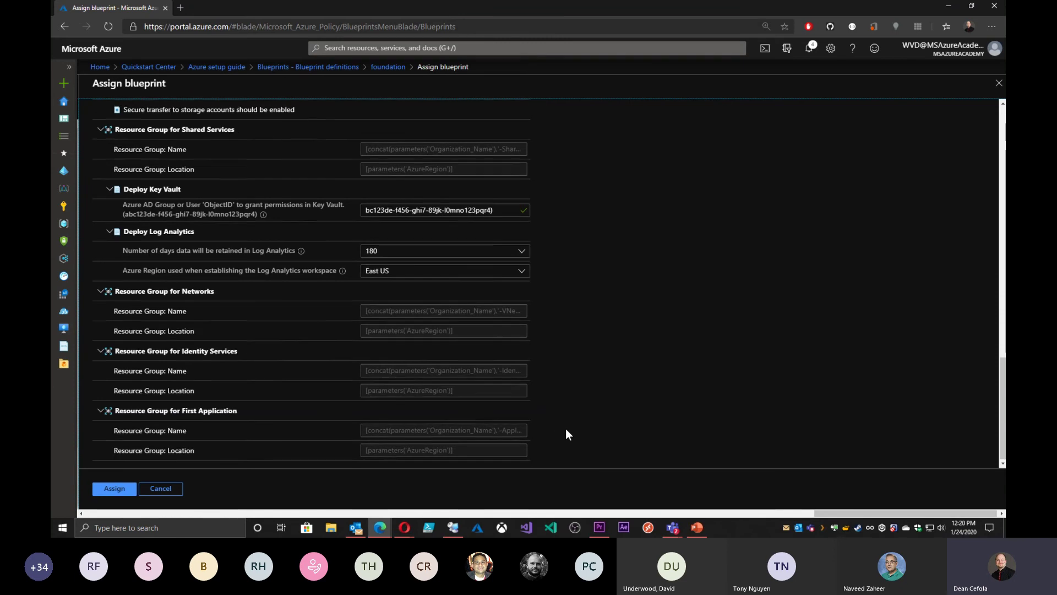
Switch to the Azure portal in the Opera browser and open the AA-WVD-VNet-rg resource group
key(alt+Tab)
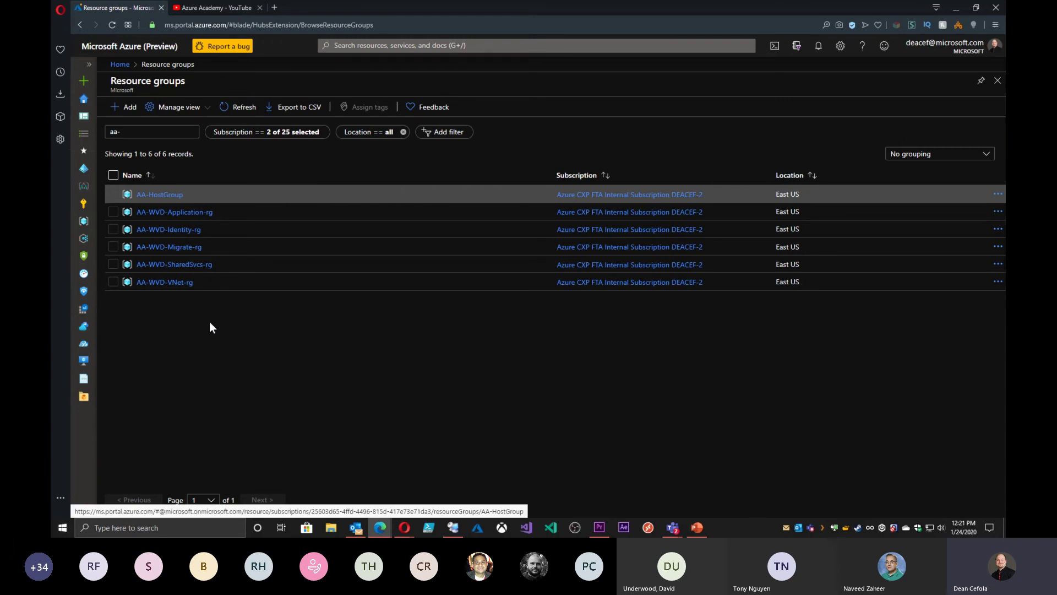
click(164, 283)
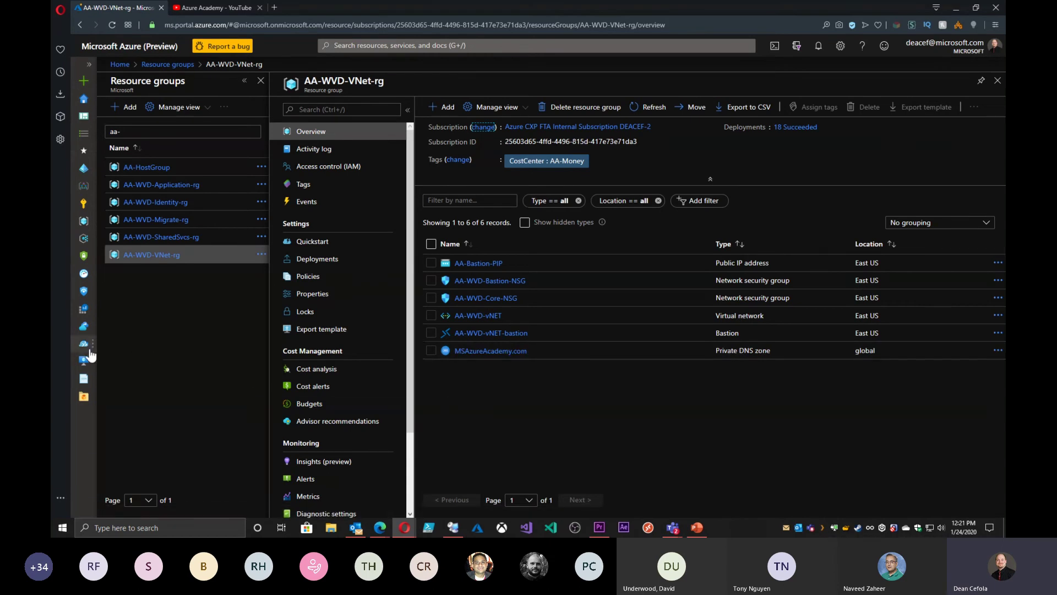
Examine the server assessment and migration tools in Azure Migrate, followed by its databases page
click(83, 343)
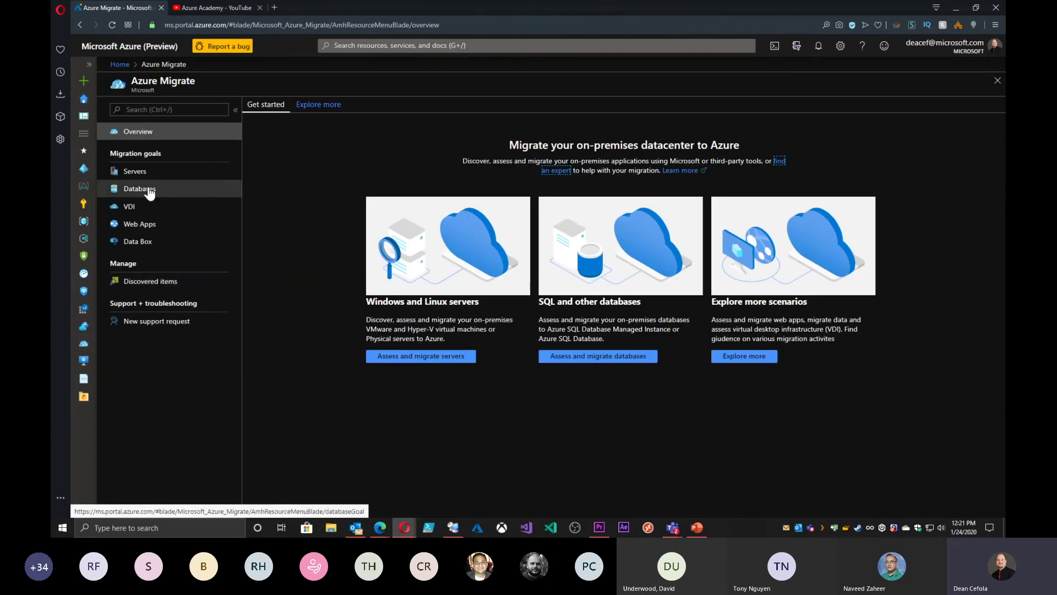
click(144, 174)
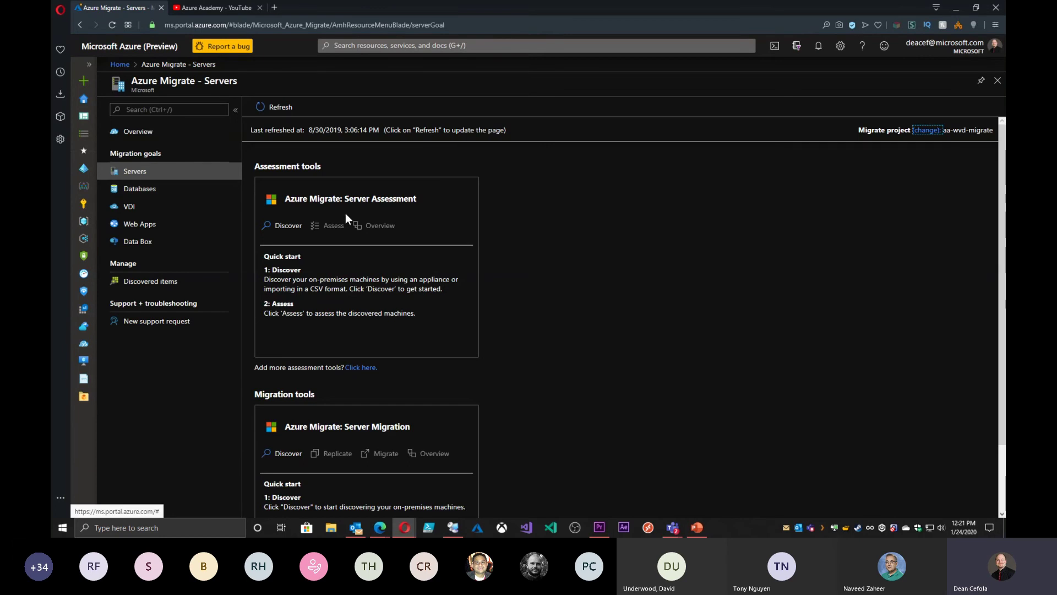
scroll(407, 224, down, 3)
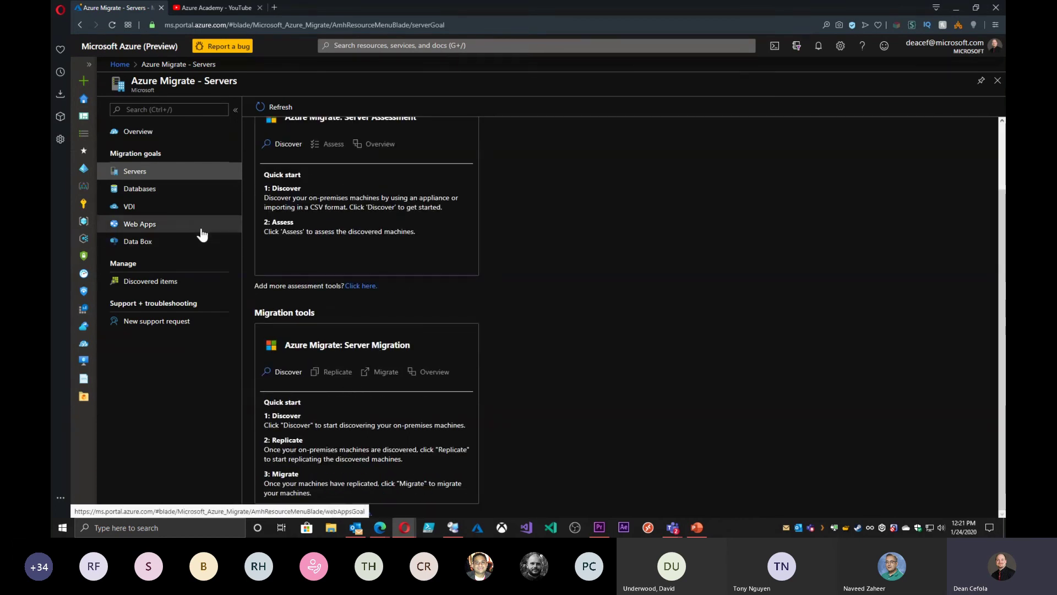
click(166, 190)
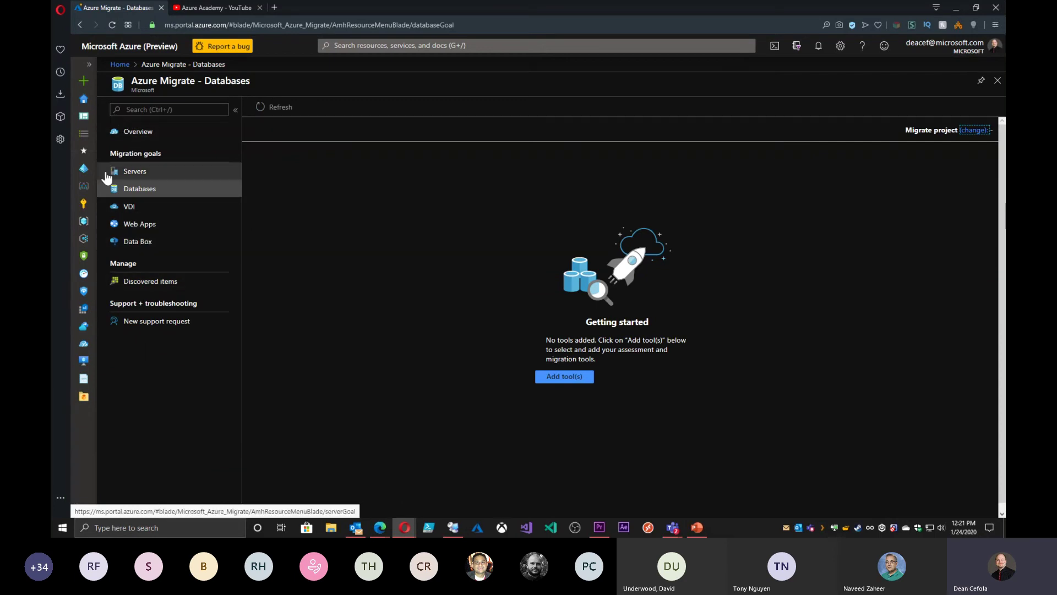
Open the list of Azure Policy assignments to examine the assigned policies and initiatives
click(83, 243)
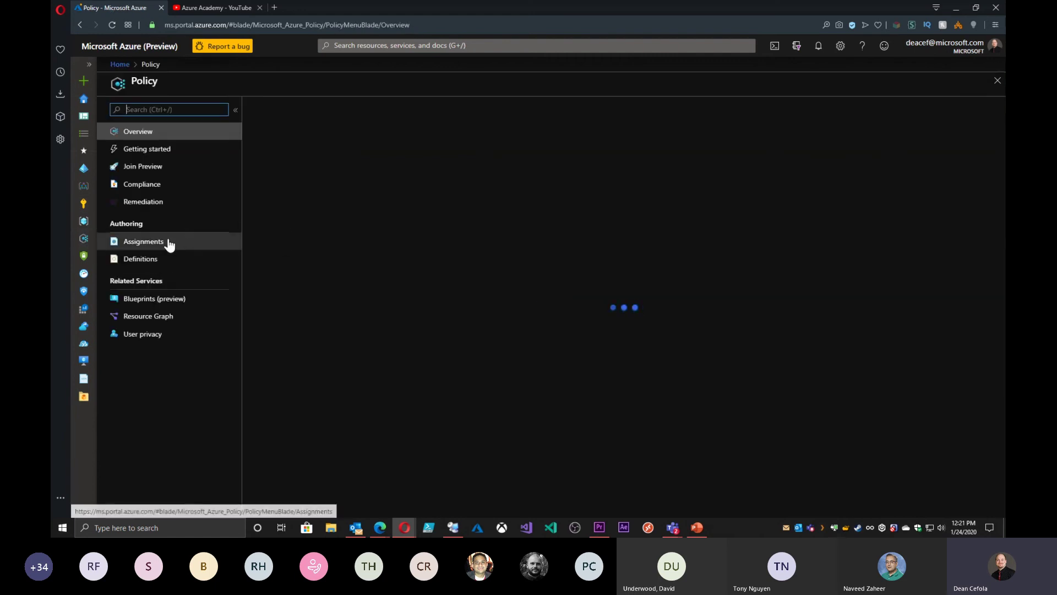
click(162, 243)
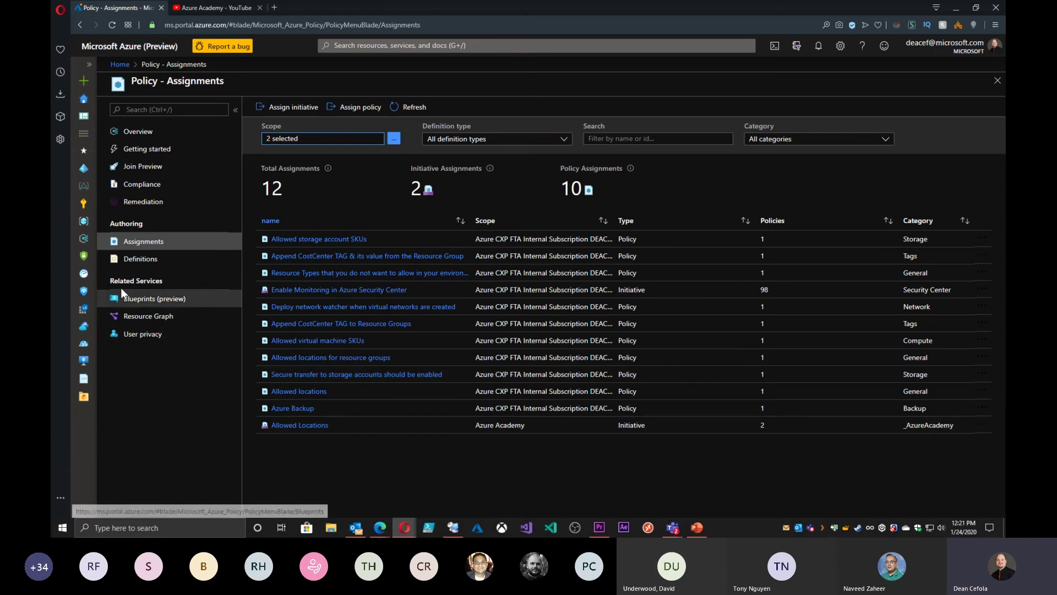
Examine the Security Center overview and open its regulatory compliance page
click(84, 256)
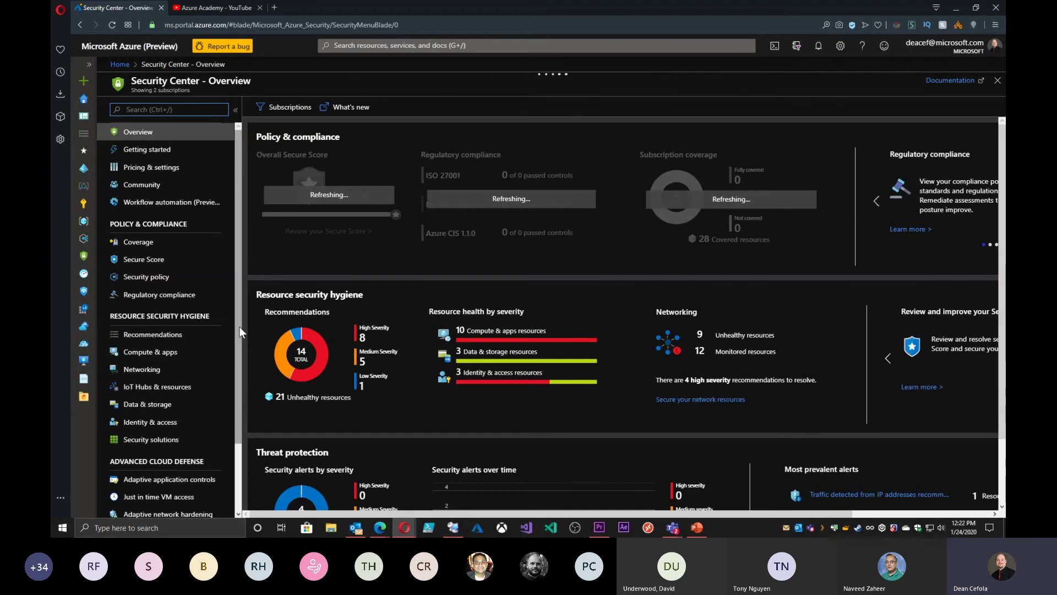
drag(240, 328, 240, 377)
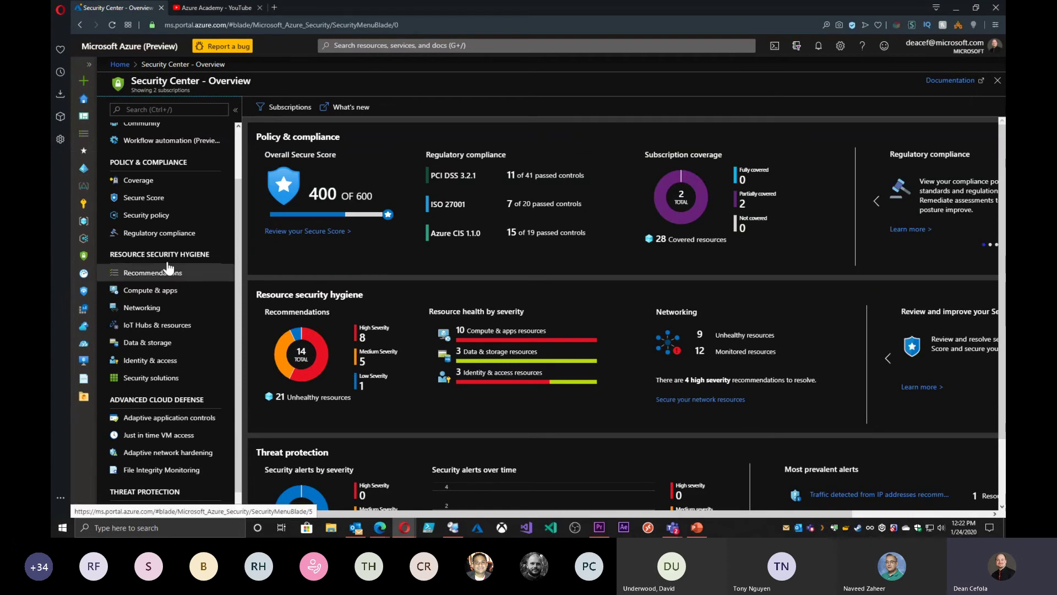
click(205, 234)
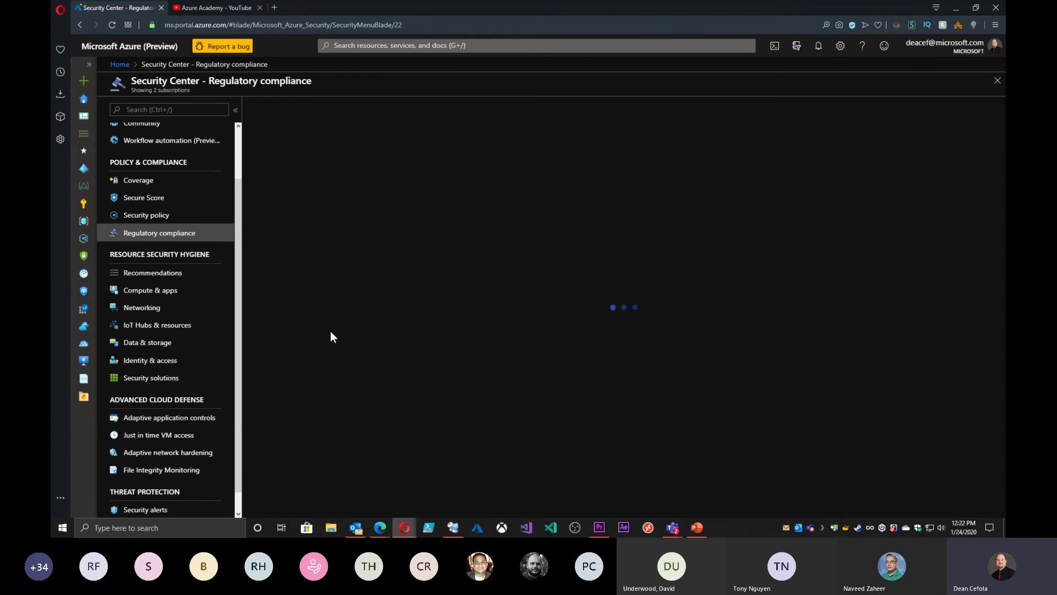
scroll(190, 243, up, 2)
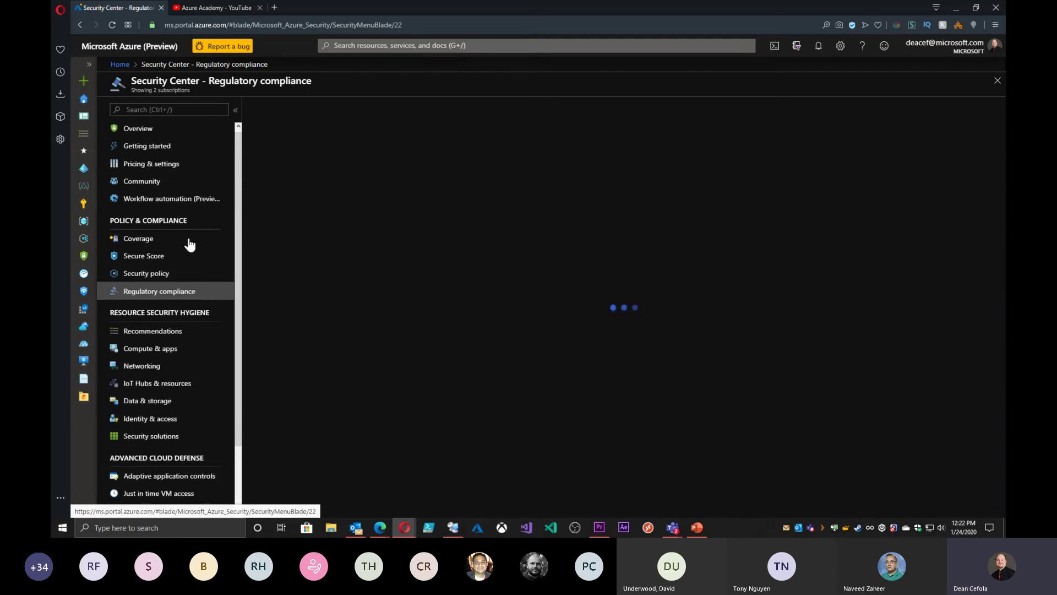
Open Blueprints from Azure Policy and view its blueprint definitions and Getting started pages
click(91, 241)
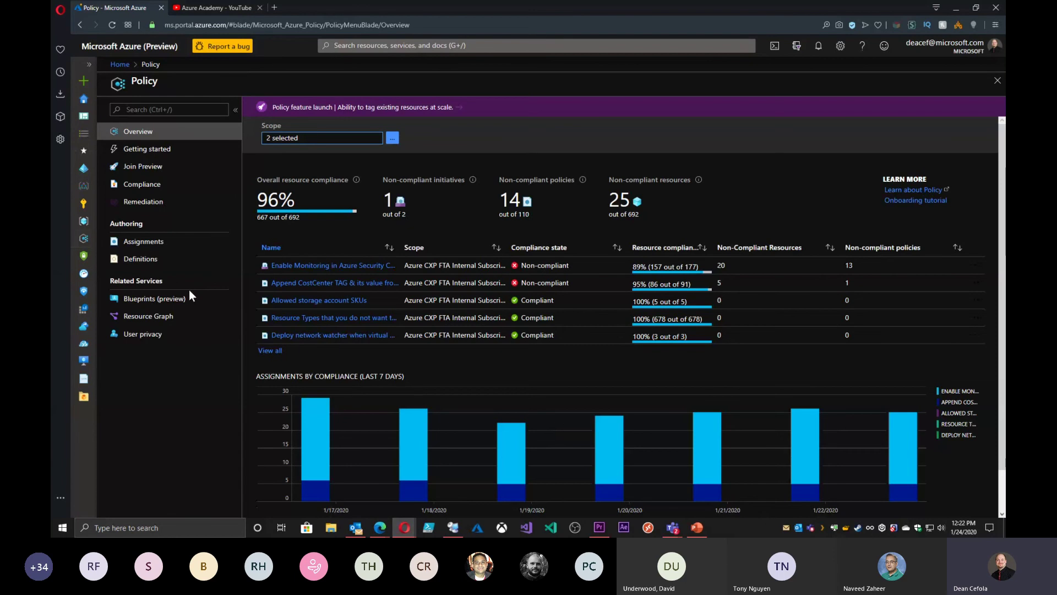
click(175, 301)
click(156, 150)
click(151, 131)
Start creating a blueprint, reload the portal and restart the creation, and examine the list of blueprint samples
click(318, 280)
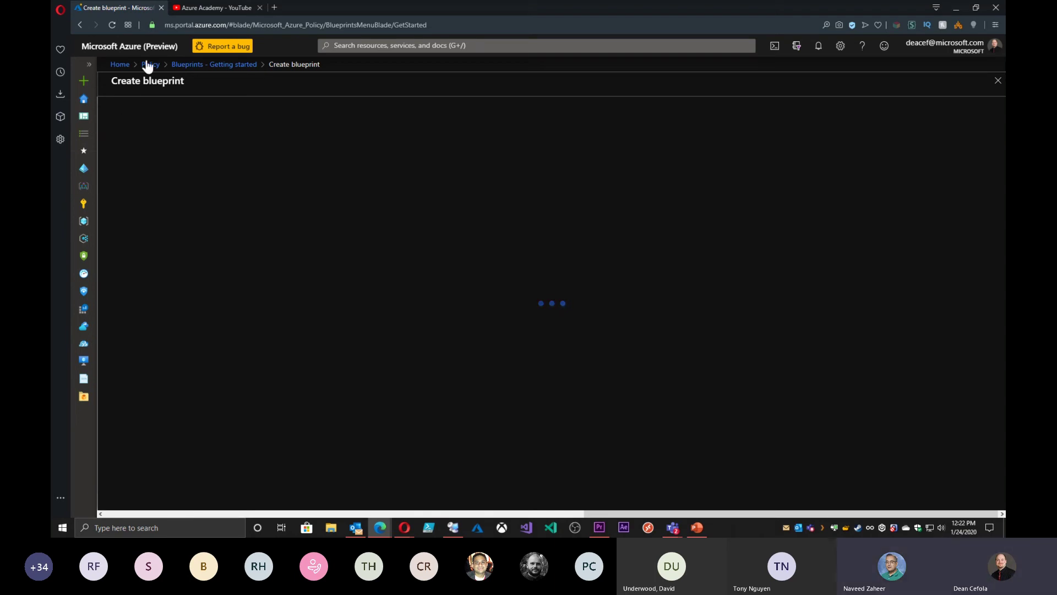
click(112, 25)
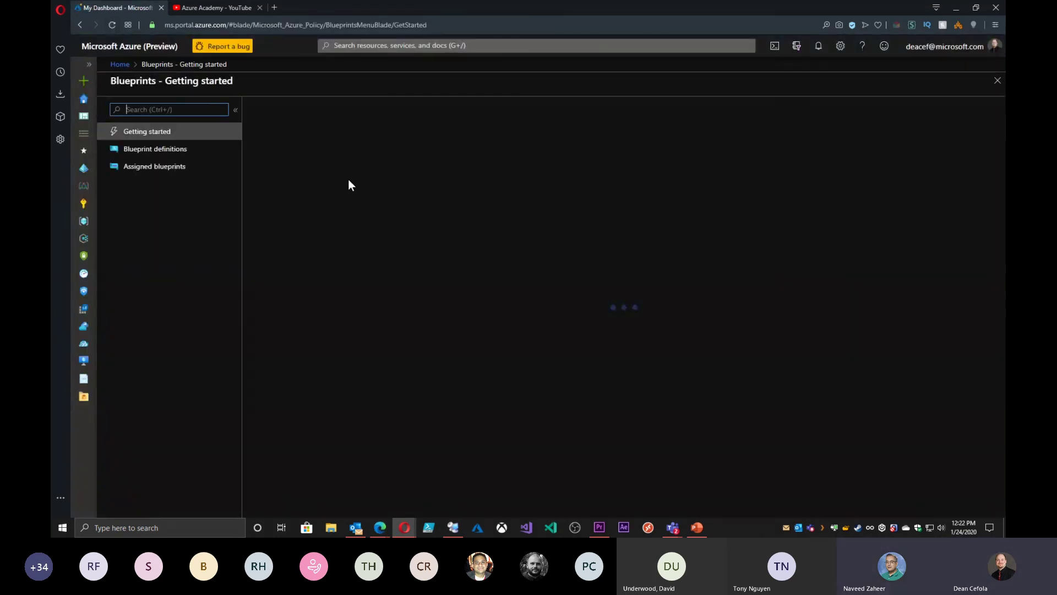
click(315, 347)
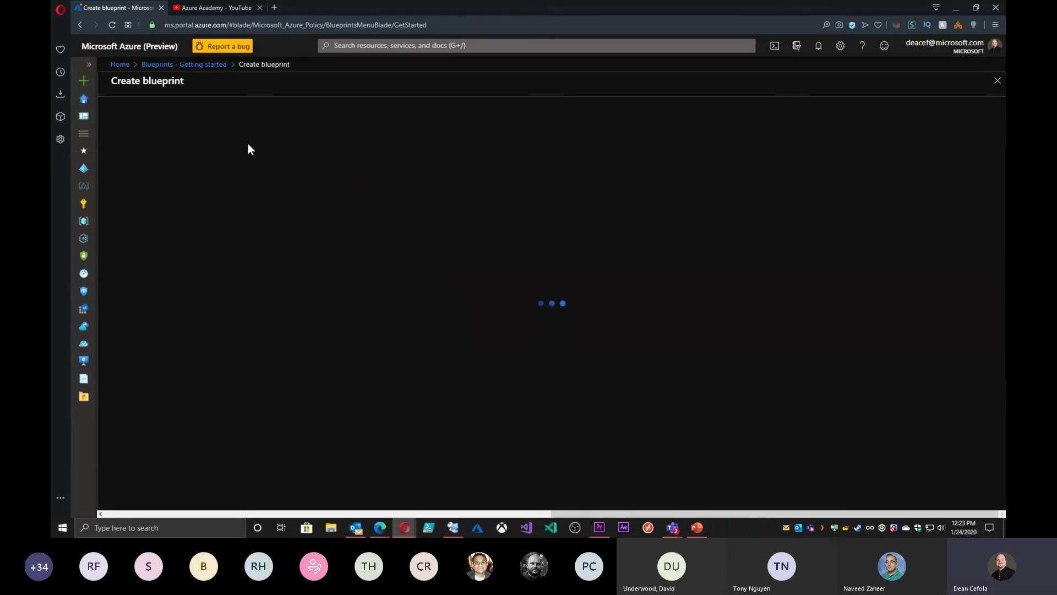
scroll(226, 293, down, 3)
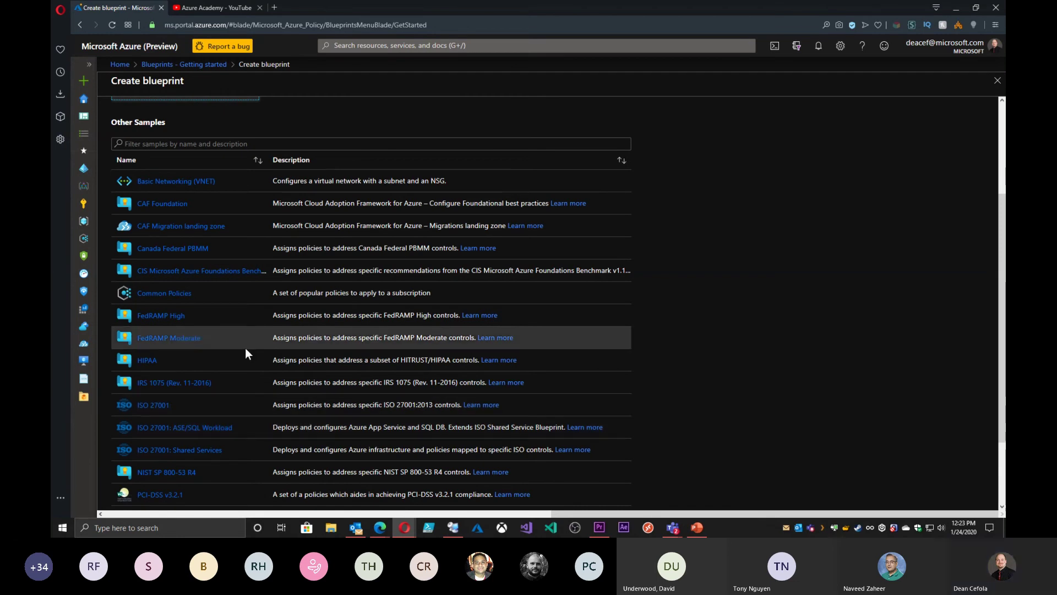
scroll(223, 279, down, 2)
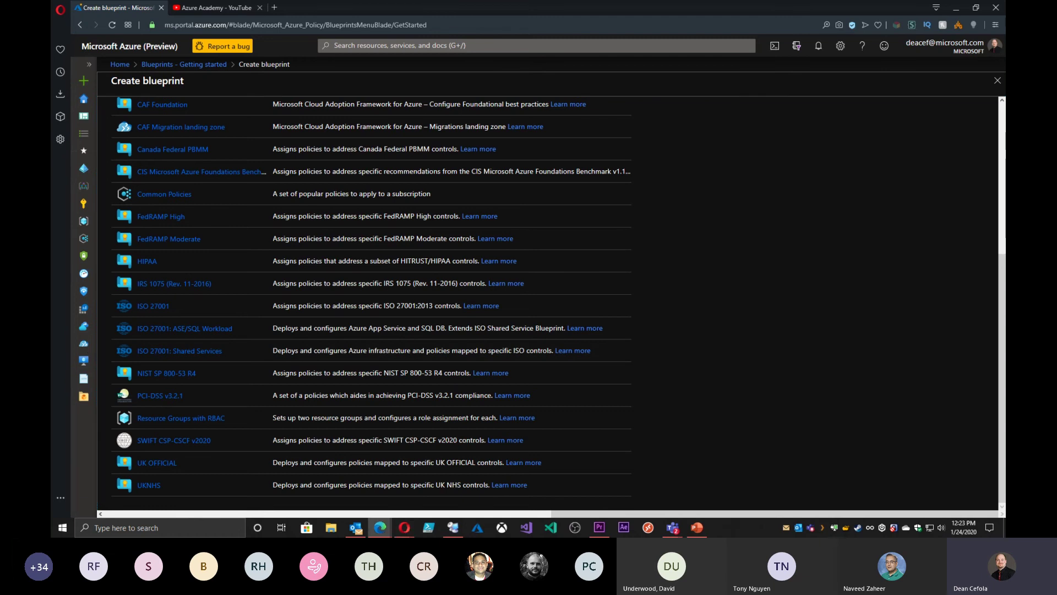
Switch to the Azure setup guide in Edge and examine the governance sections on Azure Policy and Azure Security Center
click(379, 527)
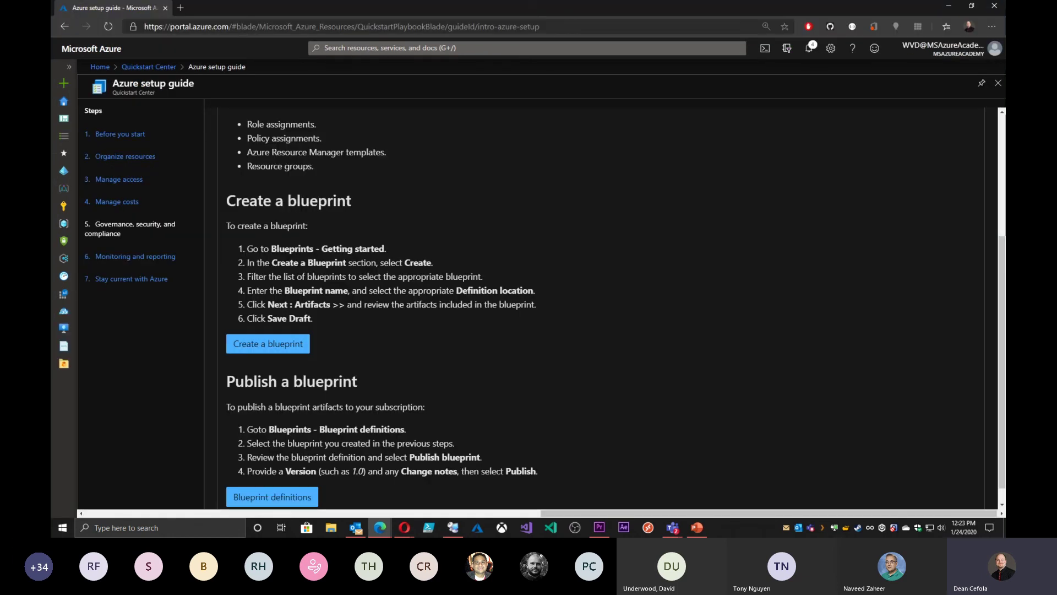
scroll(609, 368, up, 3)
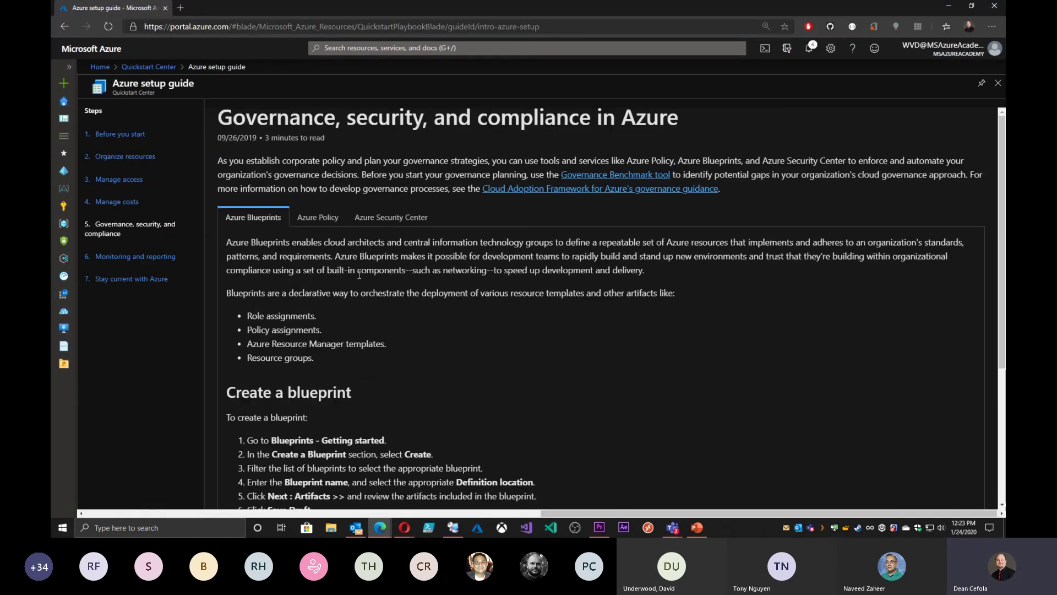
click(313, 223)
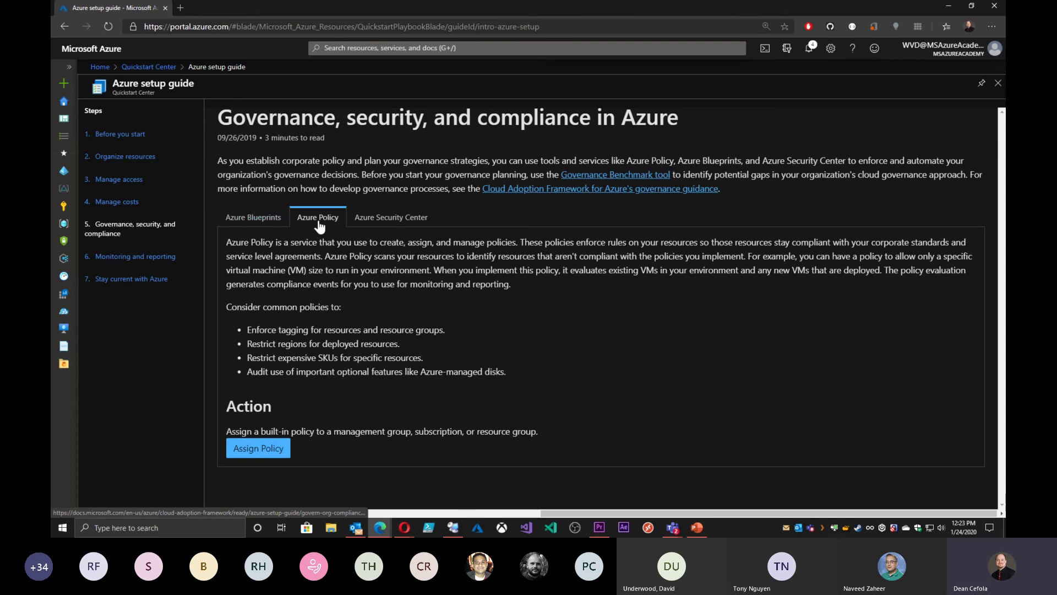
click(393, 218)
Examine the guide's Monitoring and reporting sections on Azure Service Health and Azure Advisor, plus the additional resources for staying current
click(175, 257)
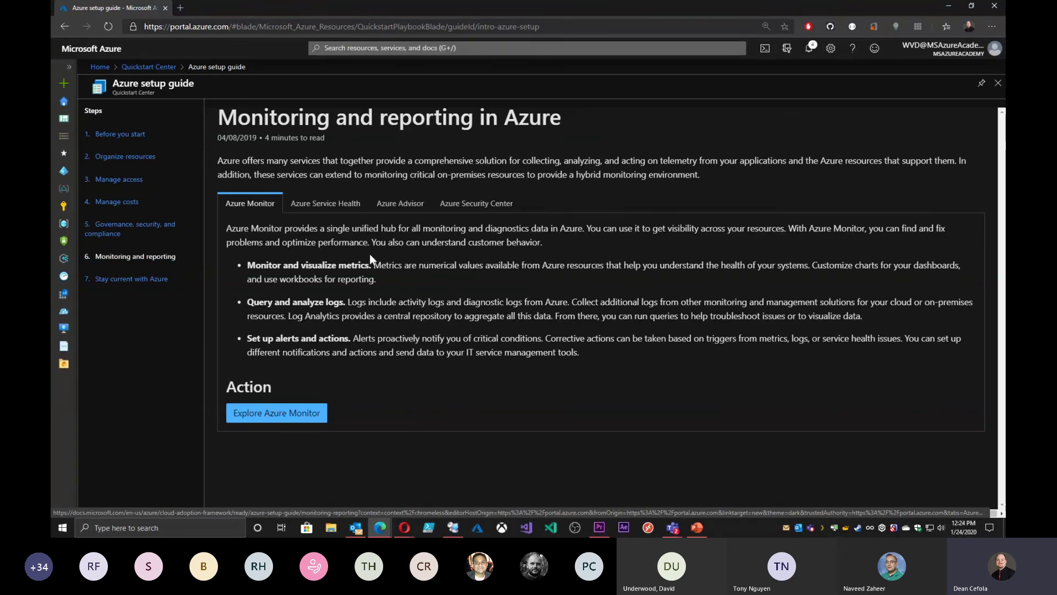
click(340, 212)
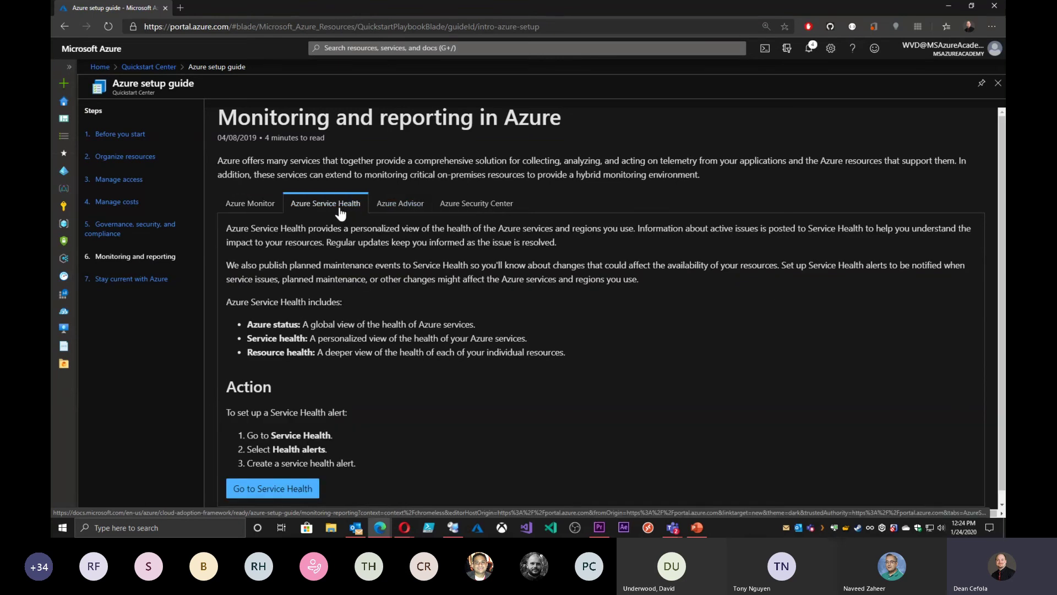
click(399, 209)
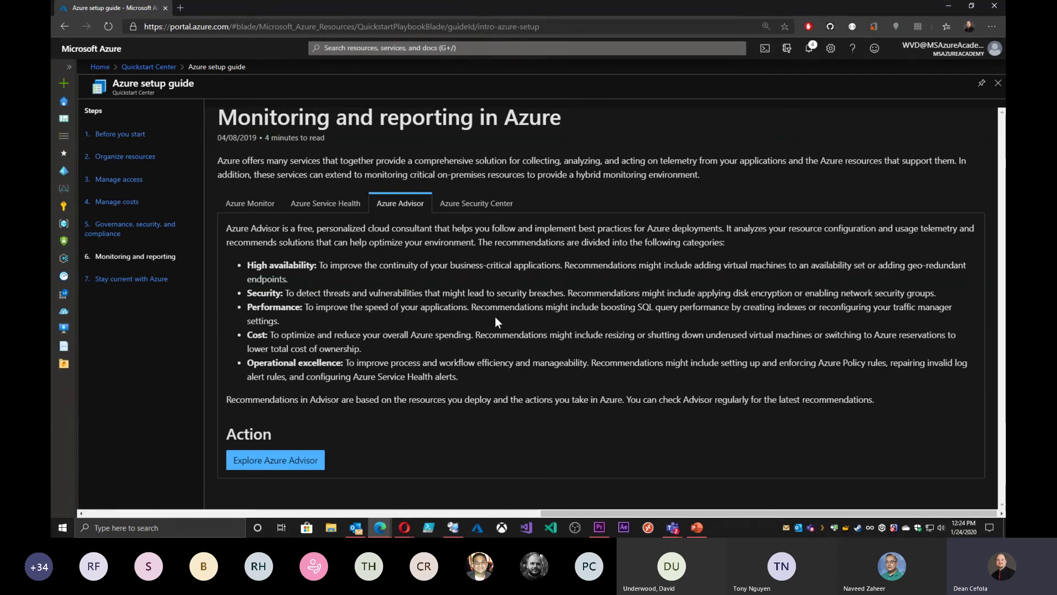
click(154, 280)
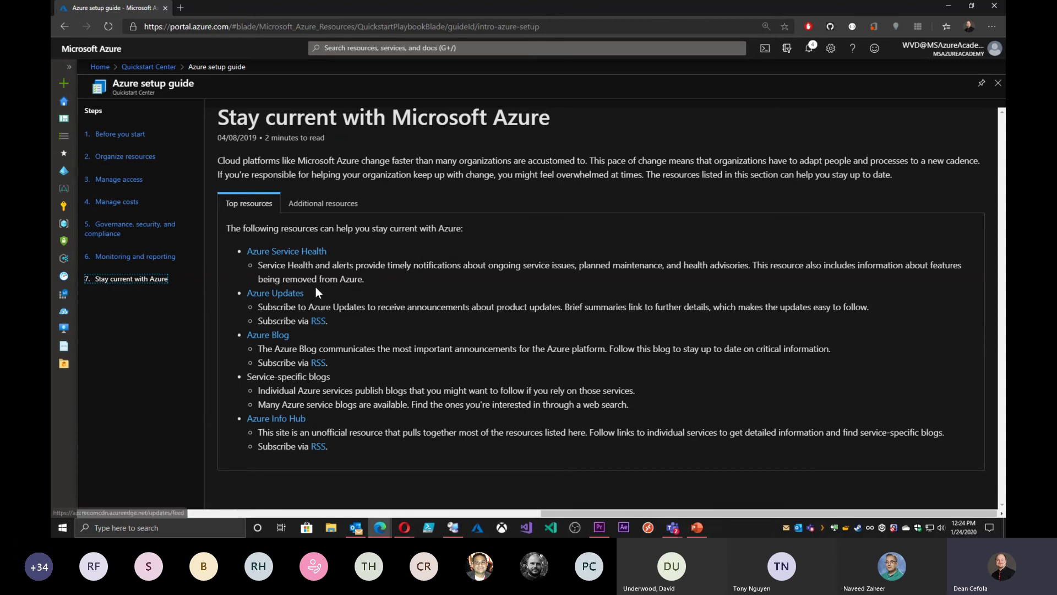
click(324, 204)
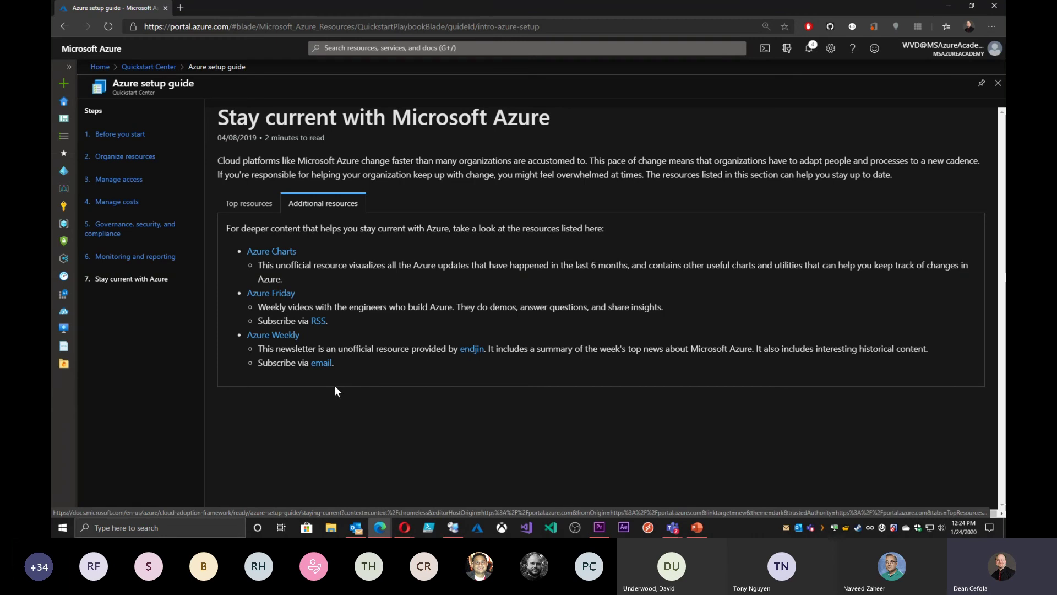
Open Azure Charts from the guide and view the heat map for only the last 7 days and by latest more important updates
click(281, 253)
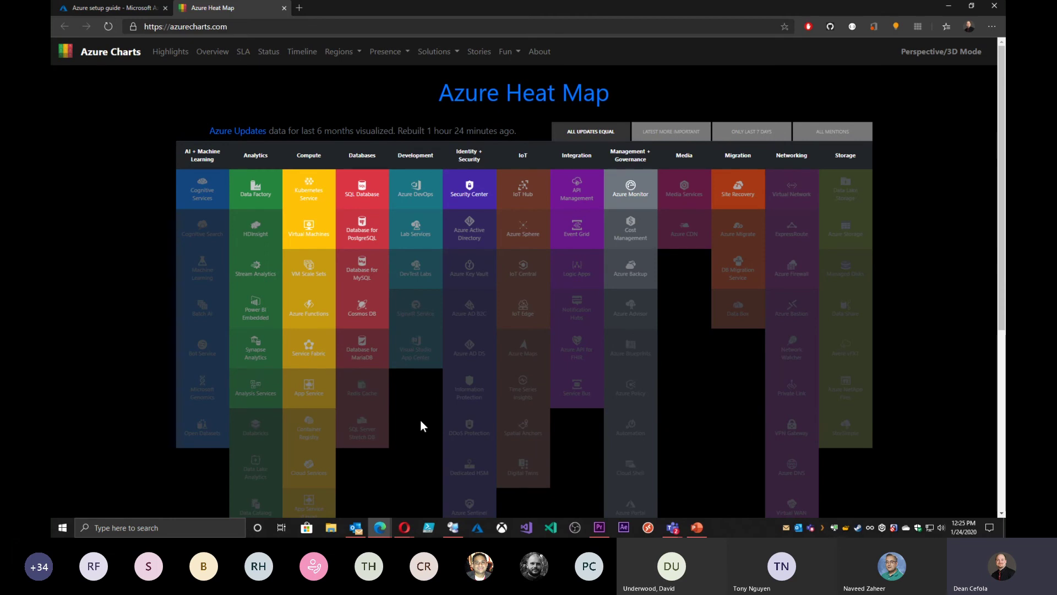
click(767, 131)
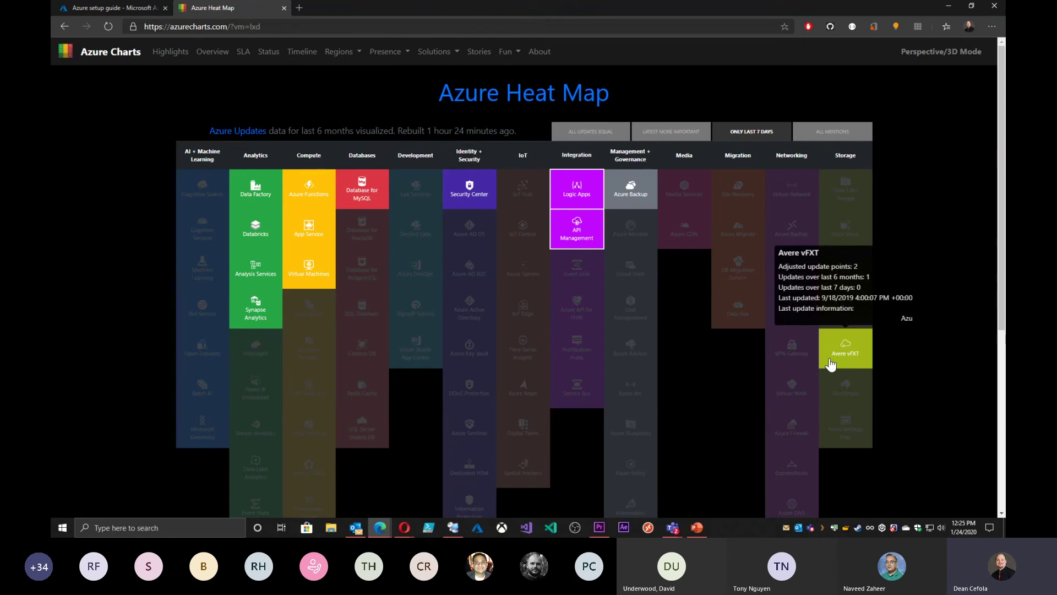
click(675, 135)
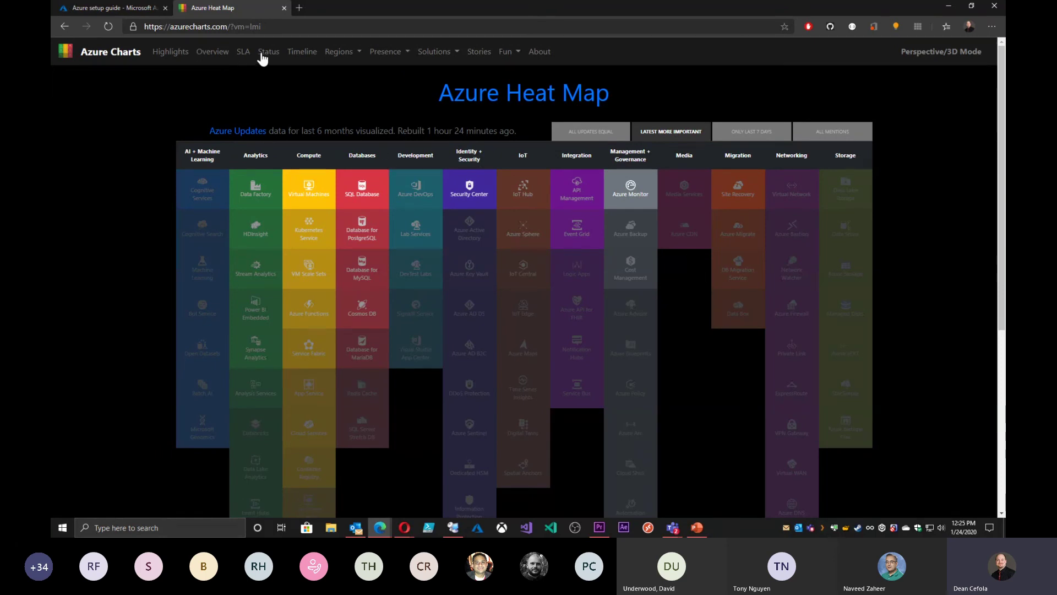
Open the Azure Region Scope chart and compare service availability in West Europe with US DoD Central
click(343, 53)
click(359, 75)
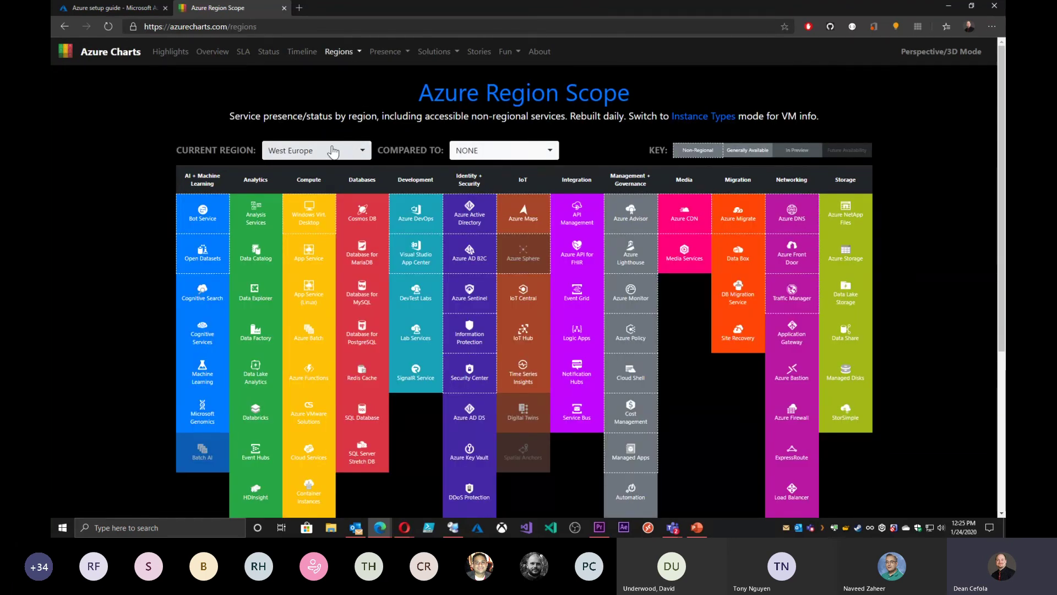
click(503, 152)
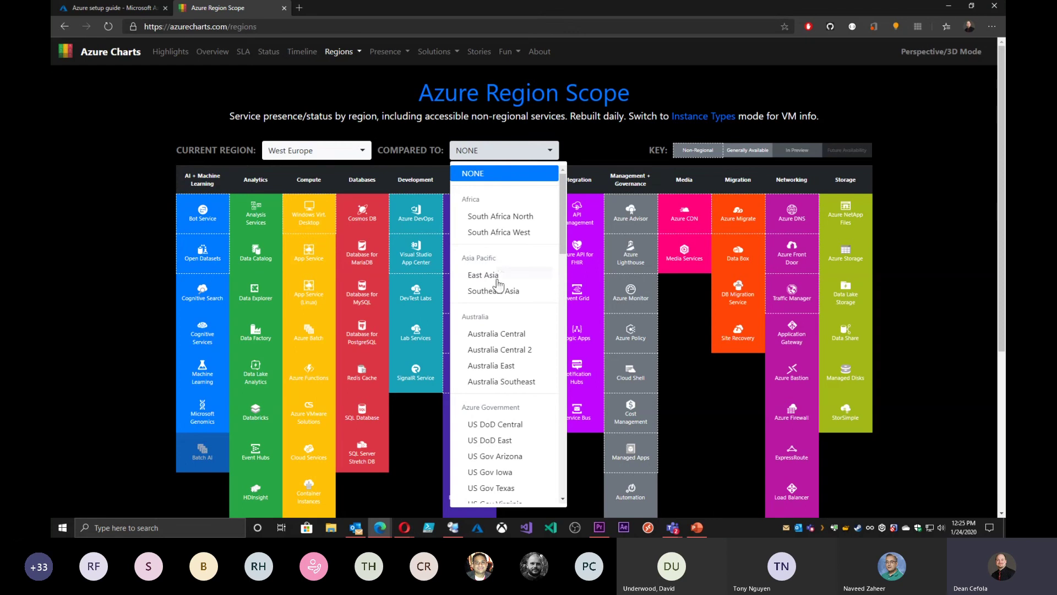
click(496, 425)
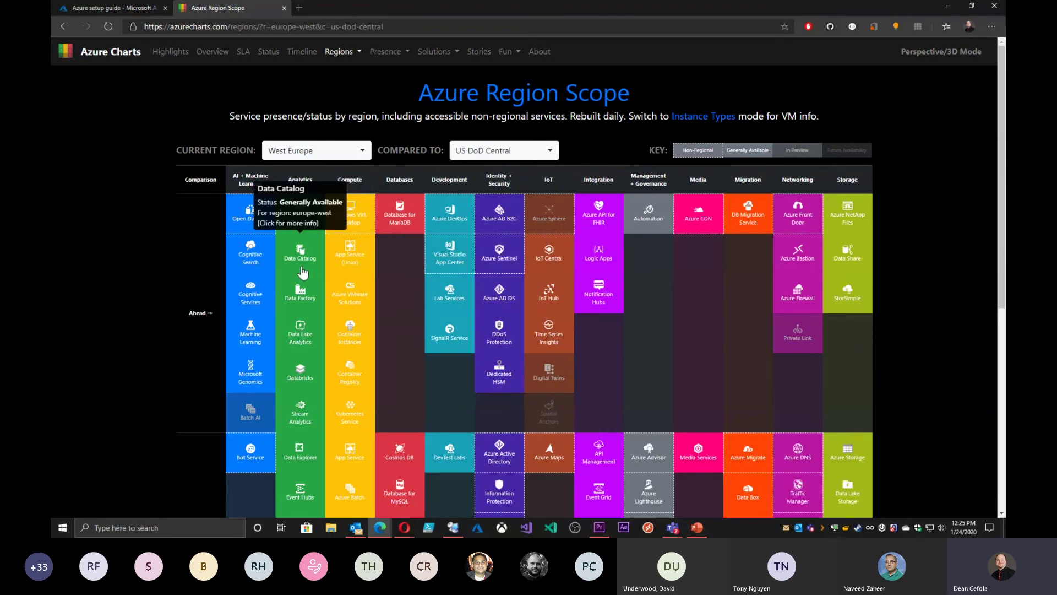
scroll(616, 325, down, 6)
scroll(635, 331, up, 6)
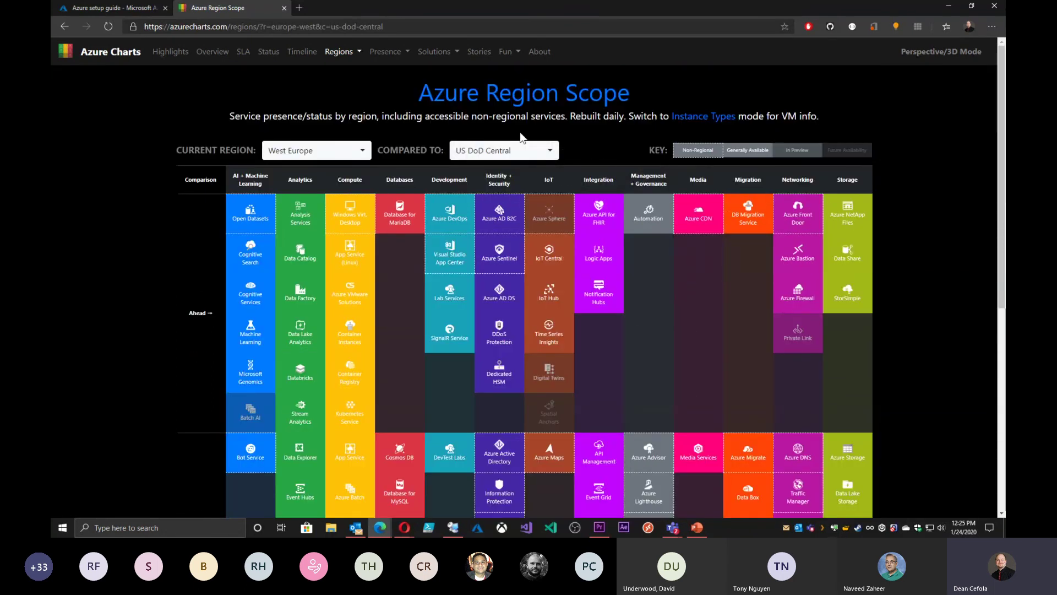
Examine the About page of Azure Charts and return to the Azure setup guide
click(540, 53)
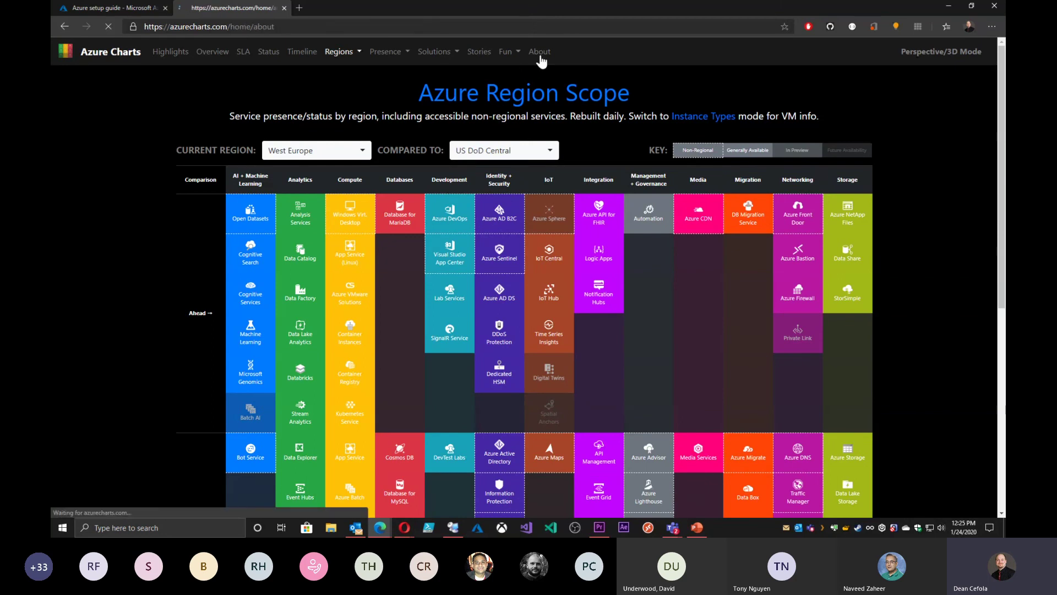
scroll(433, 190, down, 1)
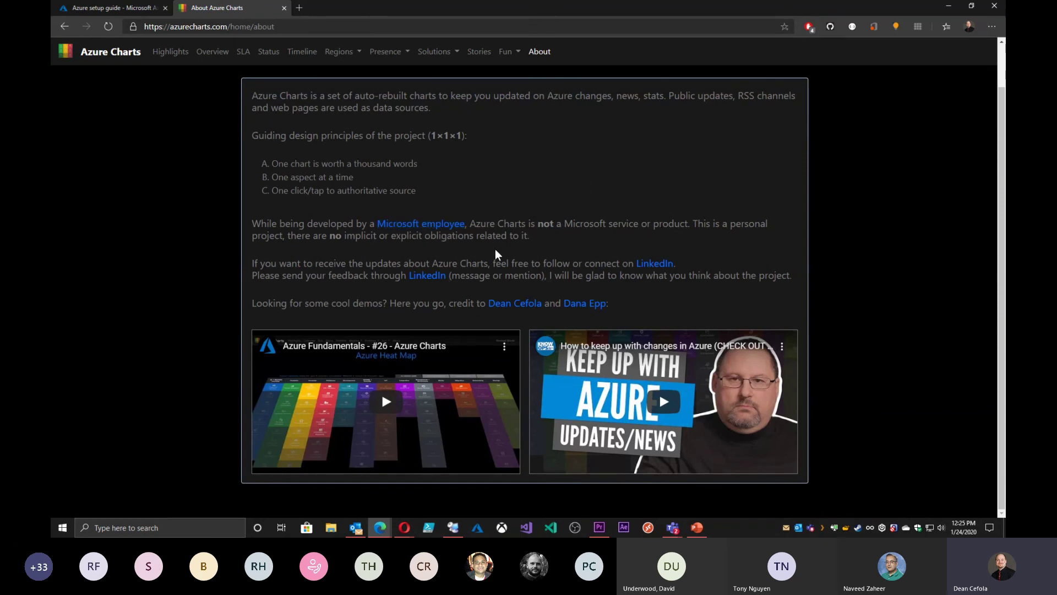
scroll(494, 266, up, 1)
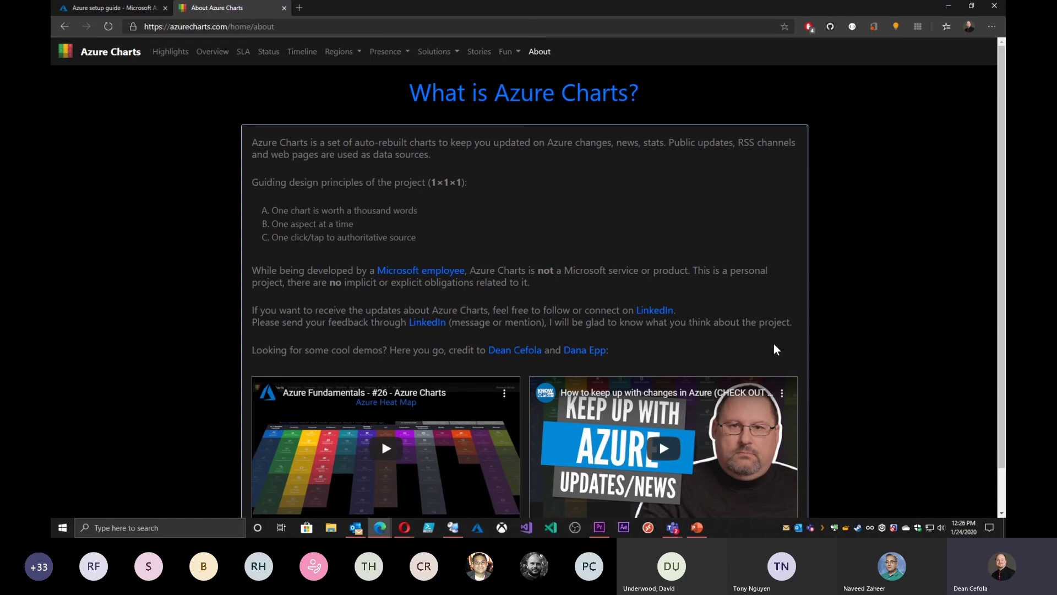
click(137, 8)
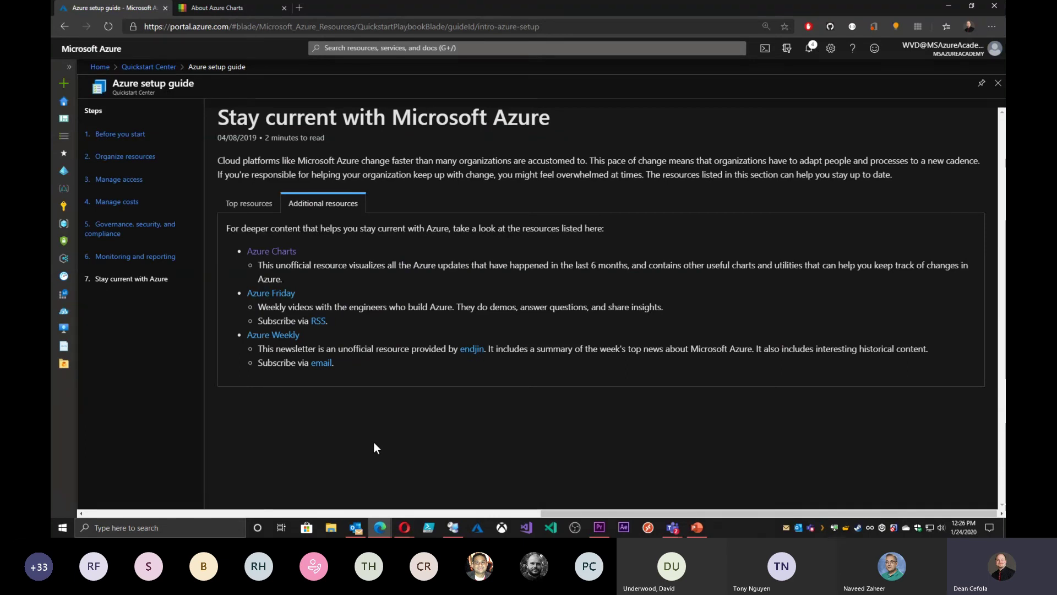
Switch to the Azure Governance presentation in PowerPoint, maximize its window and display the "Thank you!" slide
key(alt+Tab)
key(alt+Tab)
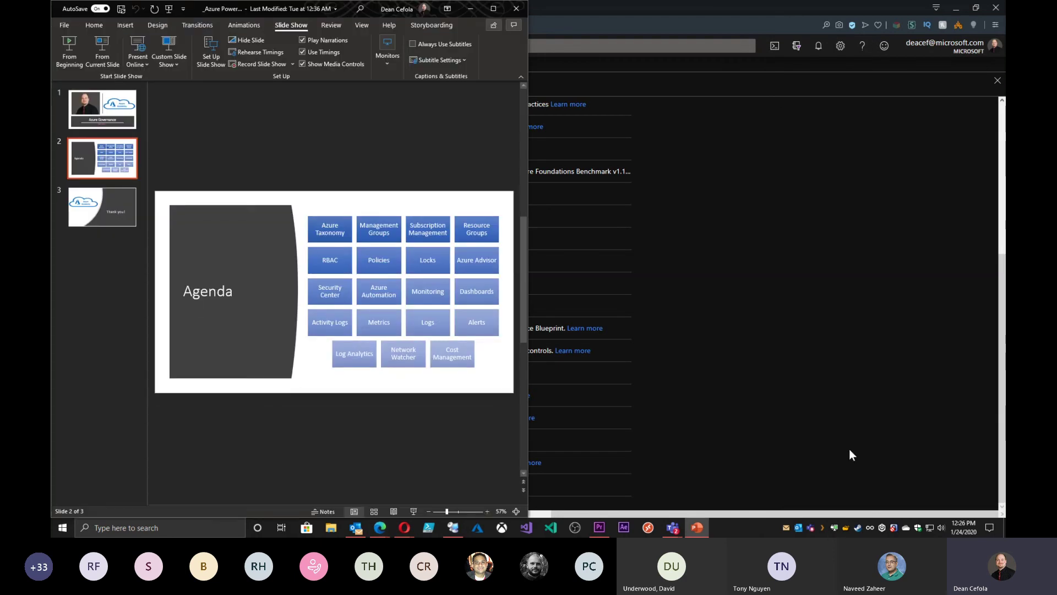
click(493, 8)
click(149, 341)
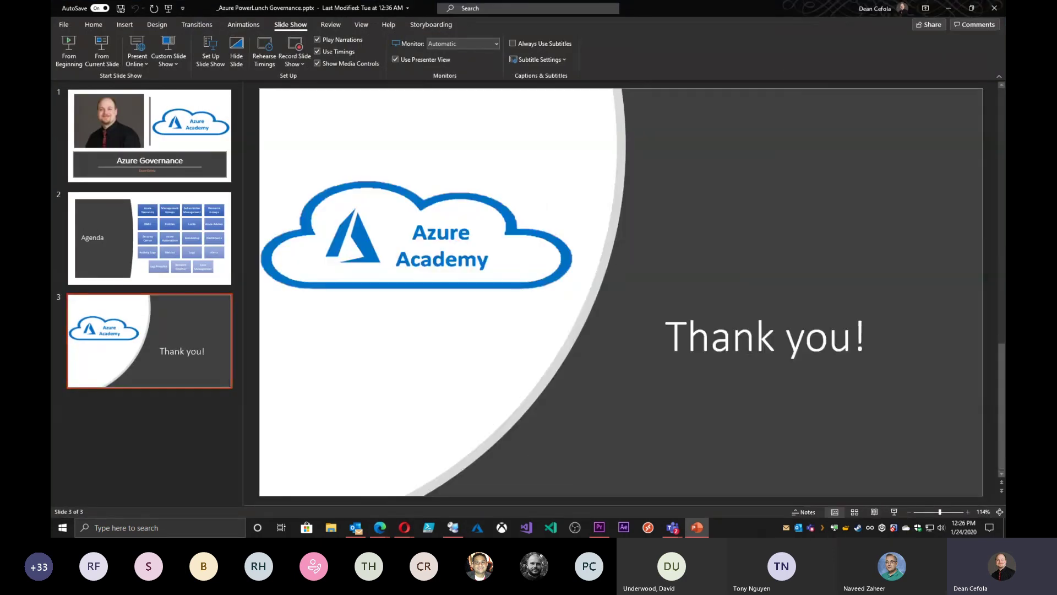
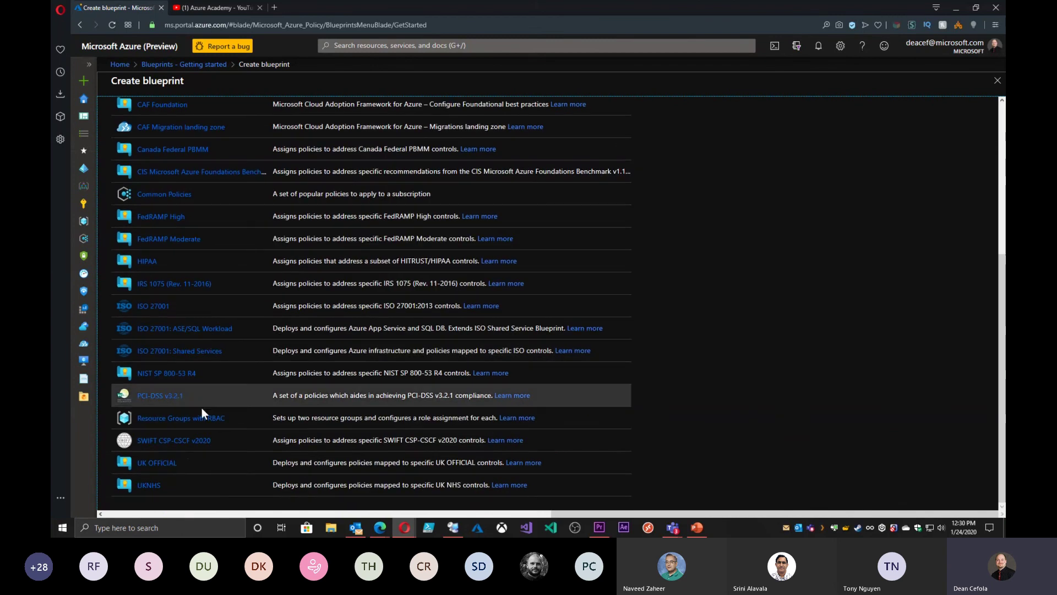
Start a blank blueprint named fasdfasd and choose the Azure Academy (AA-Root) management group as its definition location
scroll(181, 451, up, 5)
click(177, 240)
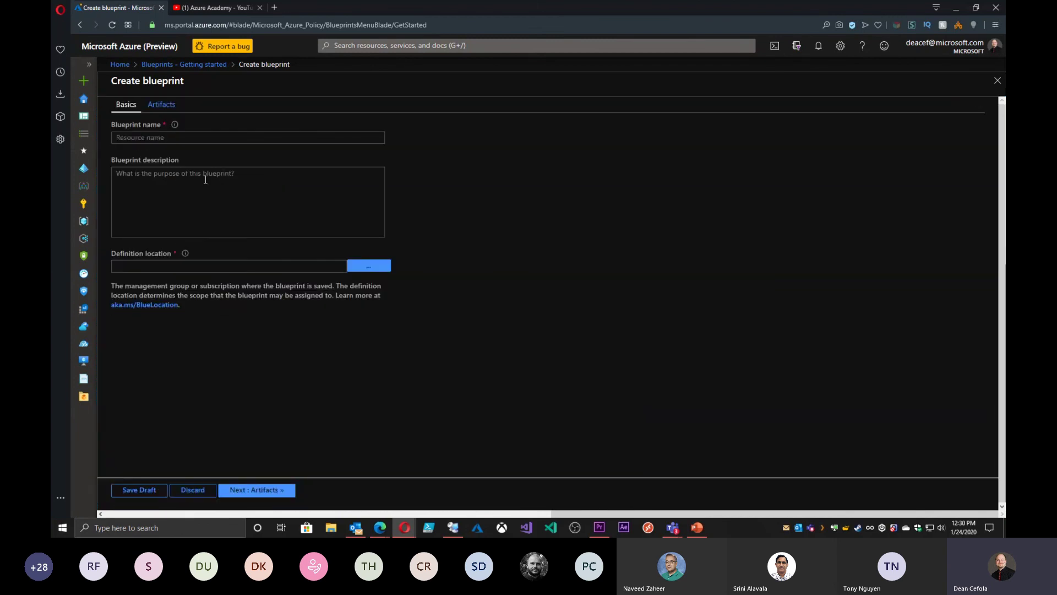
text(fasdfasd)
click(368, 266)
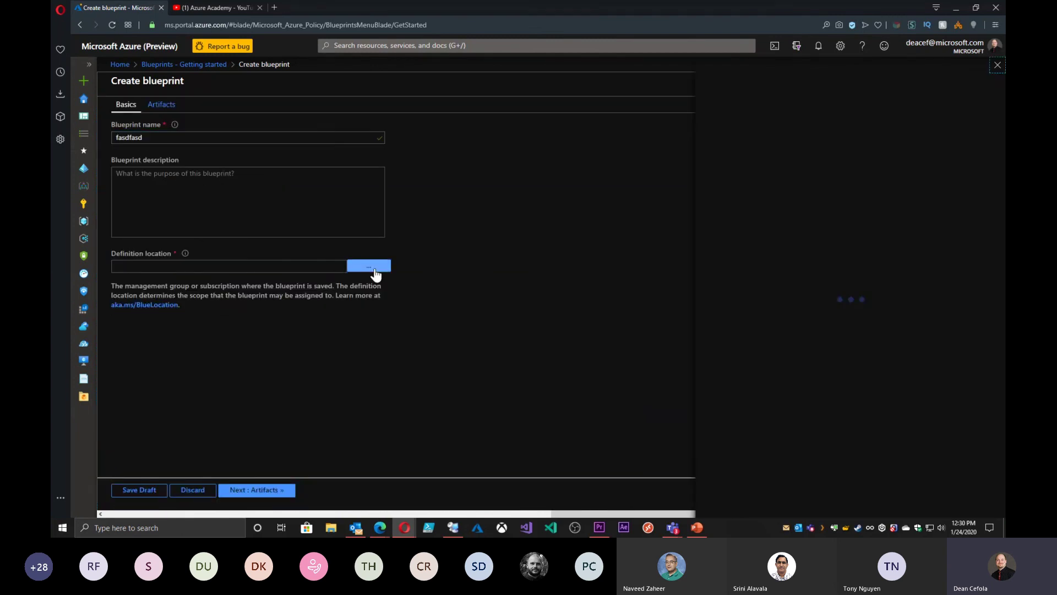
click(737, 128)
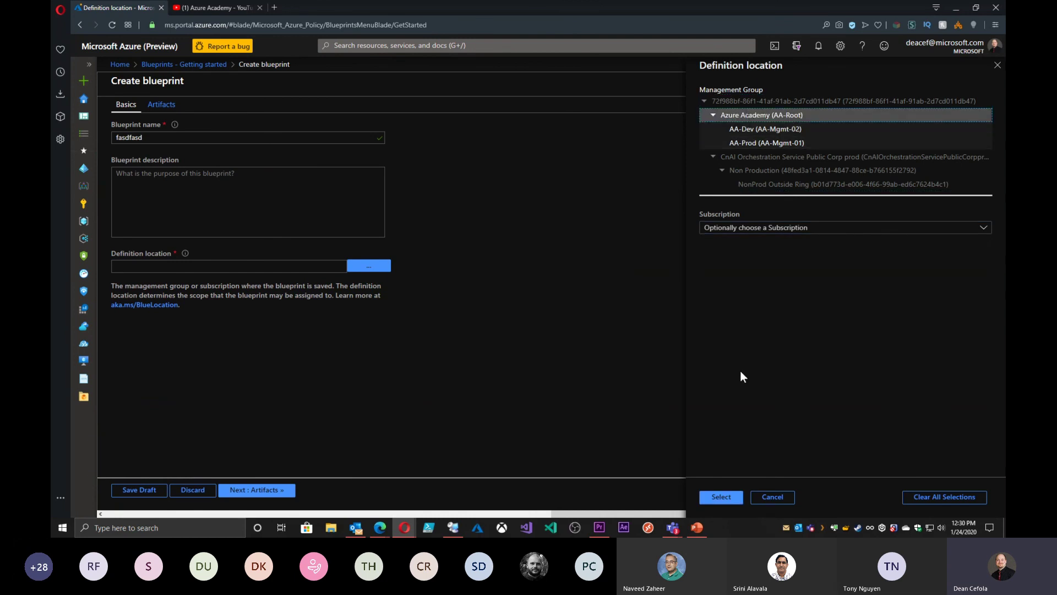
click(721, 498)
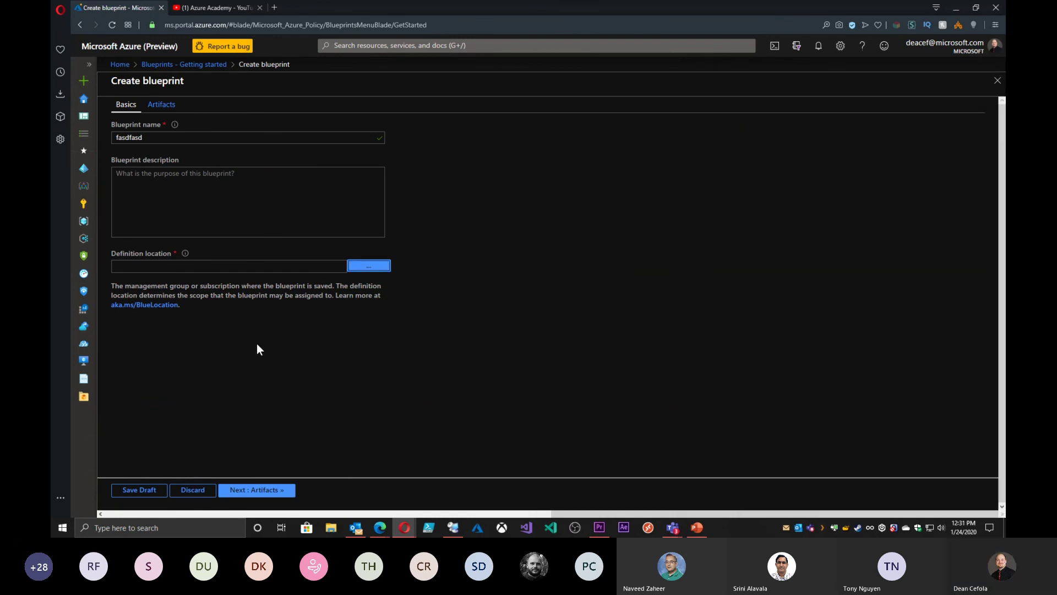
Go to the blueprint's artifacts and start a Resource group artifact under Subscription with the display name asdasda
click(253, 491)
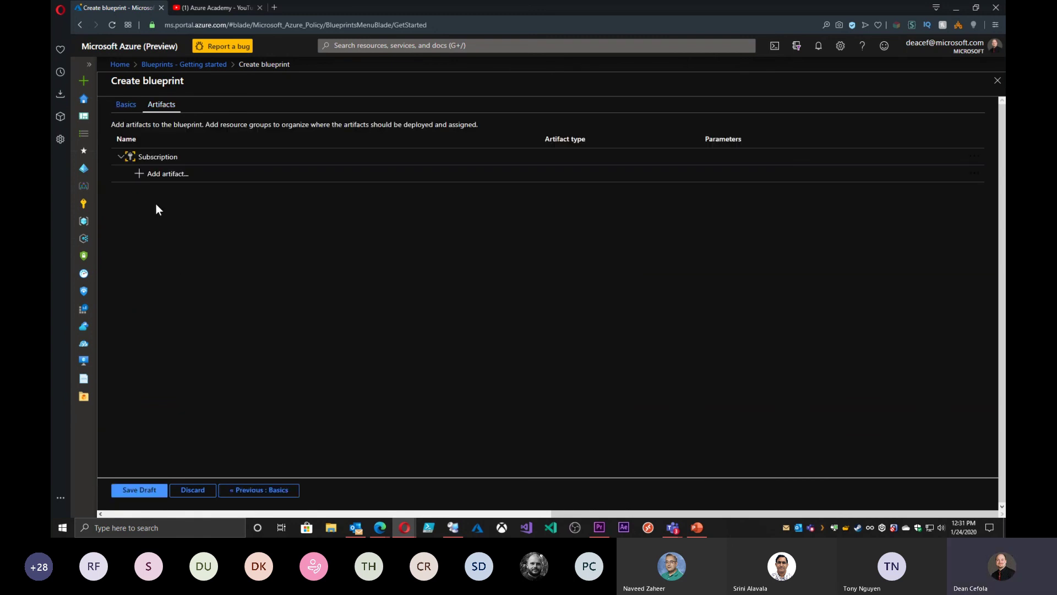
click(156, 175)
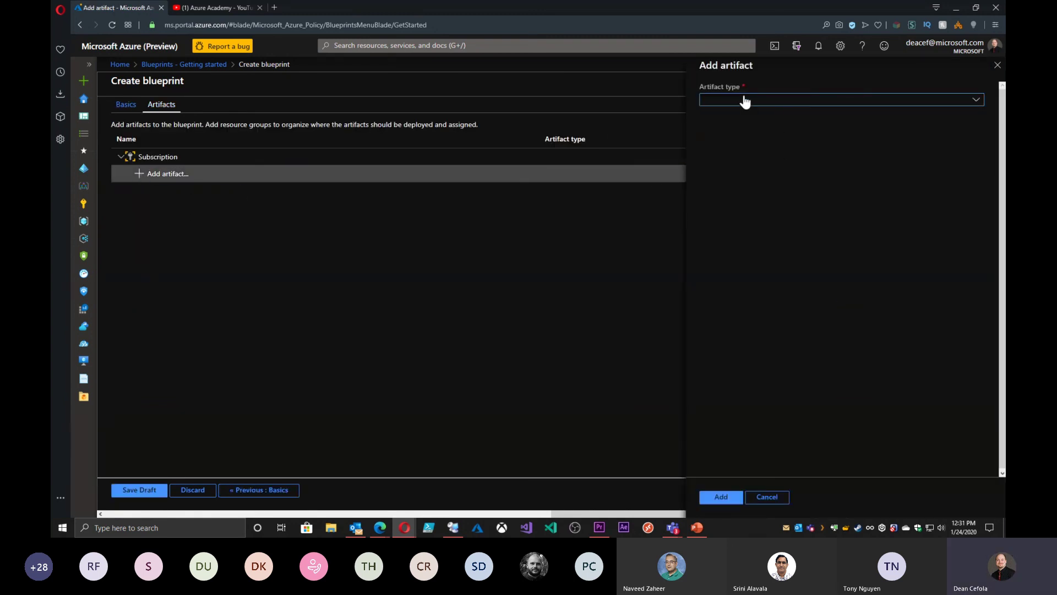
click(748, 104)
click(743, 189)
click(746, 133)
text(asdasda)
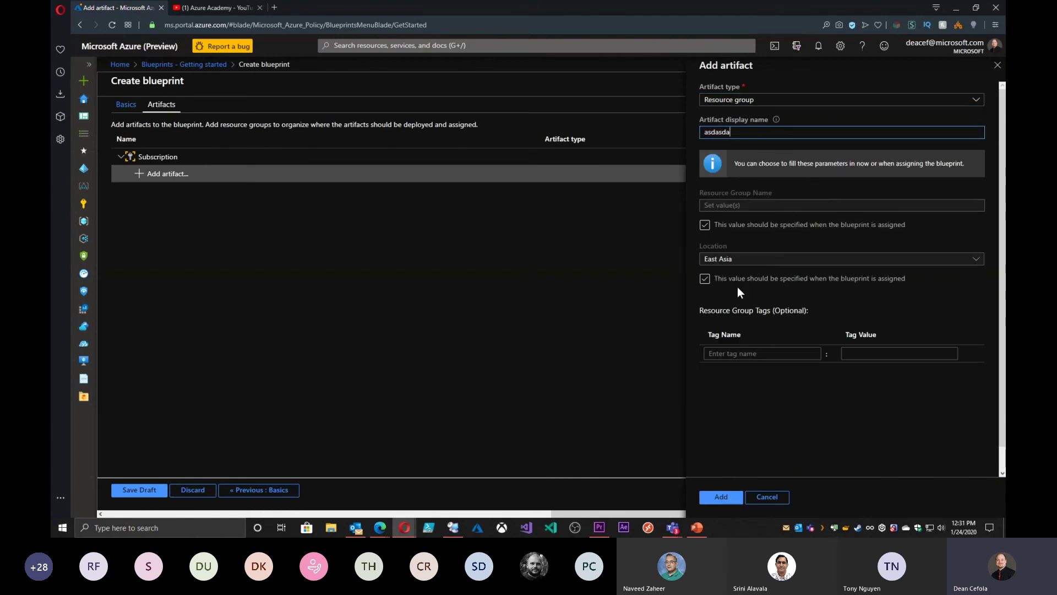
Fix the artifact's parameters in the blueprint instead of at assignment, with location East US 2 and resource group name qeqweqwe
click(708, 275)
click(732, 259)
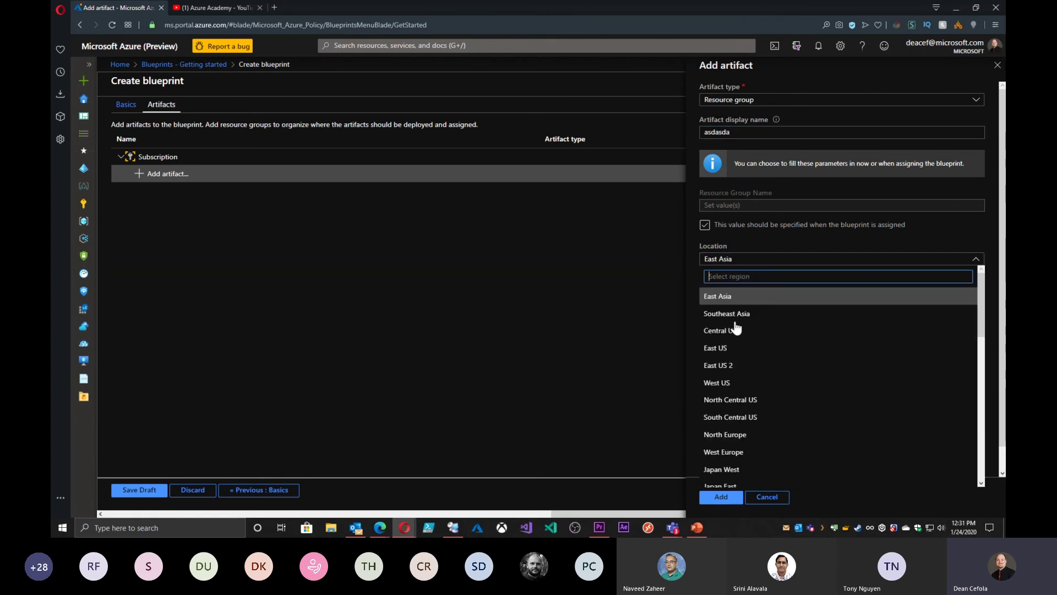
click(727, 364)
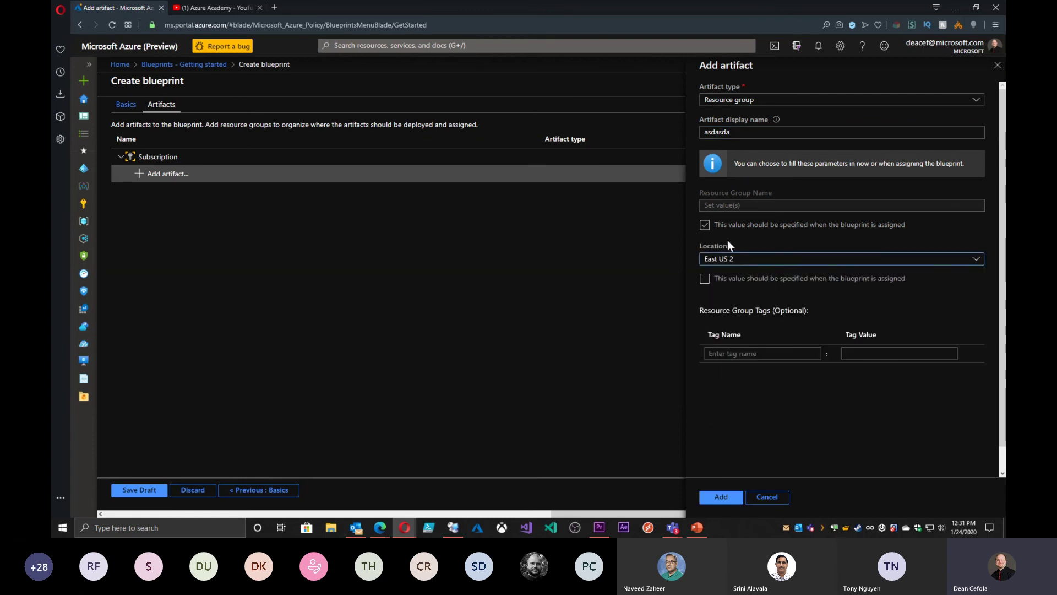
click(706, 226)
click(721, 205)
text(qeqweqwe)
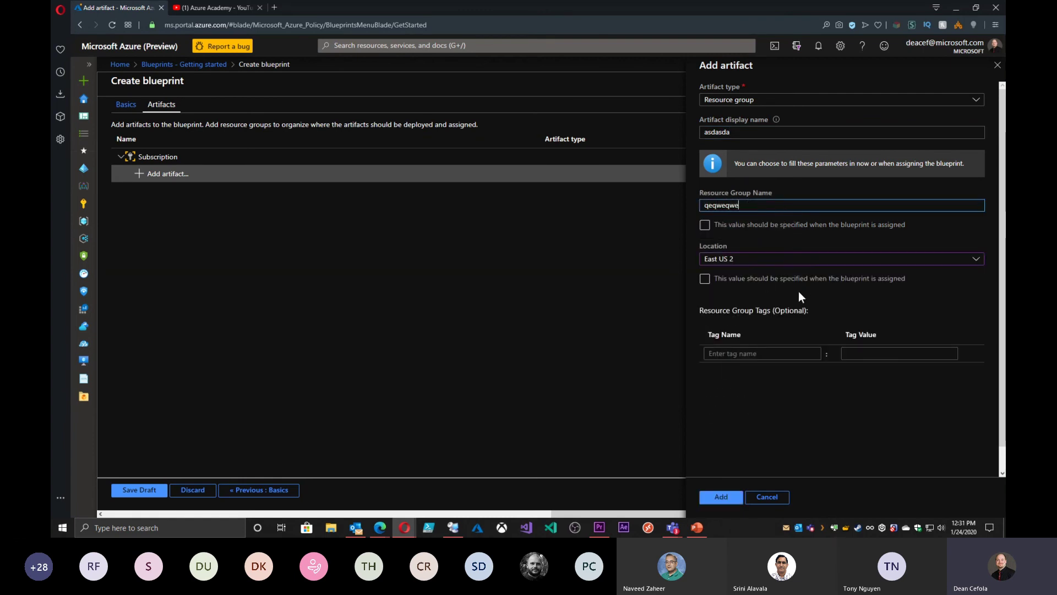
Give the resource group a tag named cost with value asd and add the artifact to the blueprint
click(787, 355)
text(cost)
key(Tab)
text(asd)
click(733, 498)
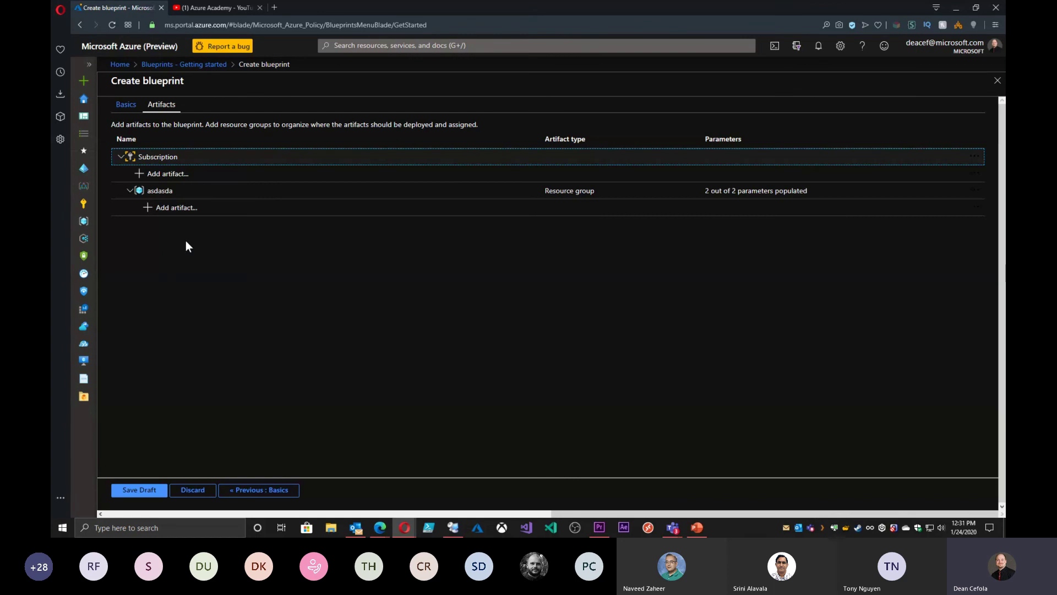
Add the Naming Convention - Pattern--VM policy assignment as an artifact under the asdasda resource group
click(168, 208)
click(716, 99)
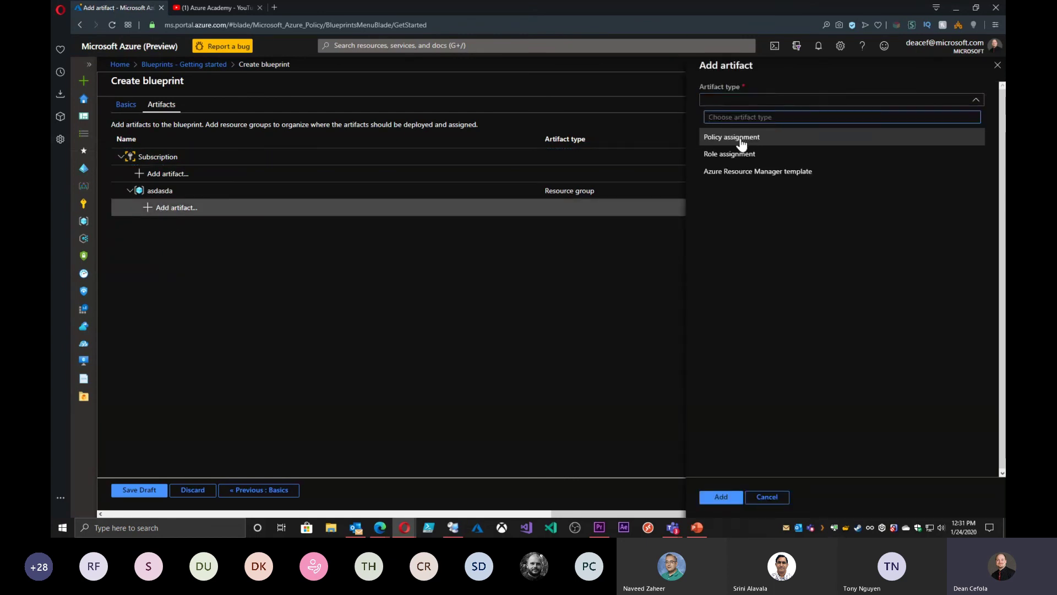
click(735, 137)
click(720, 496)
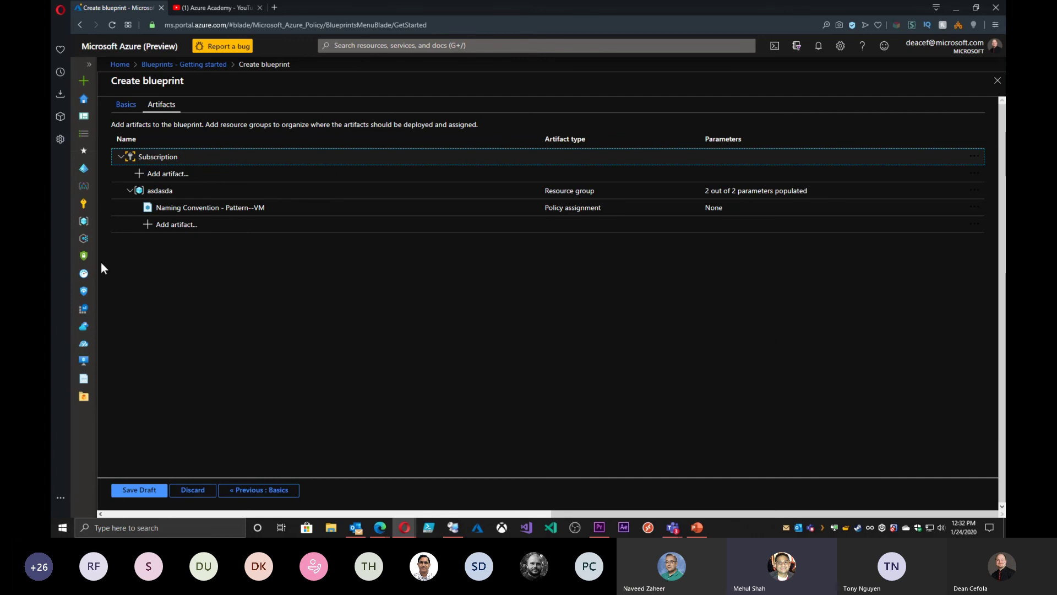
View the Subscriptions list and the Azure Academy entry in Management groups
click(84, 203)
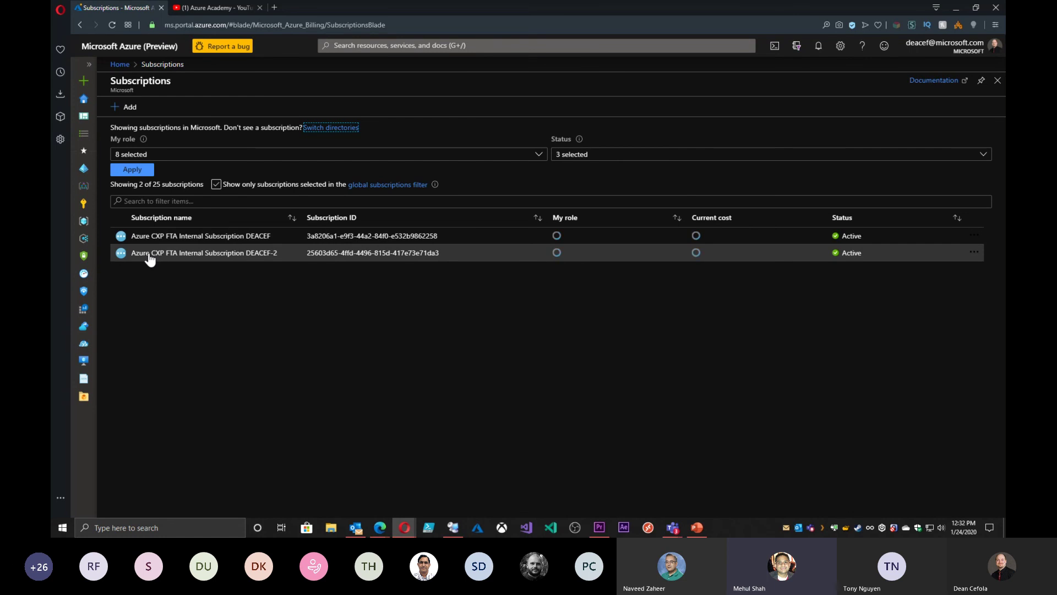
click(86, 186)
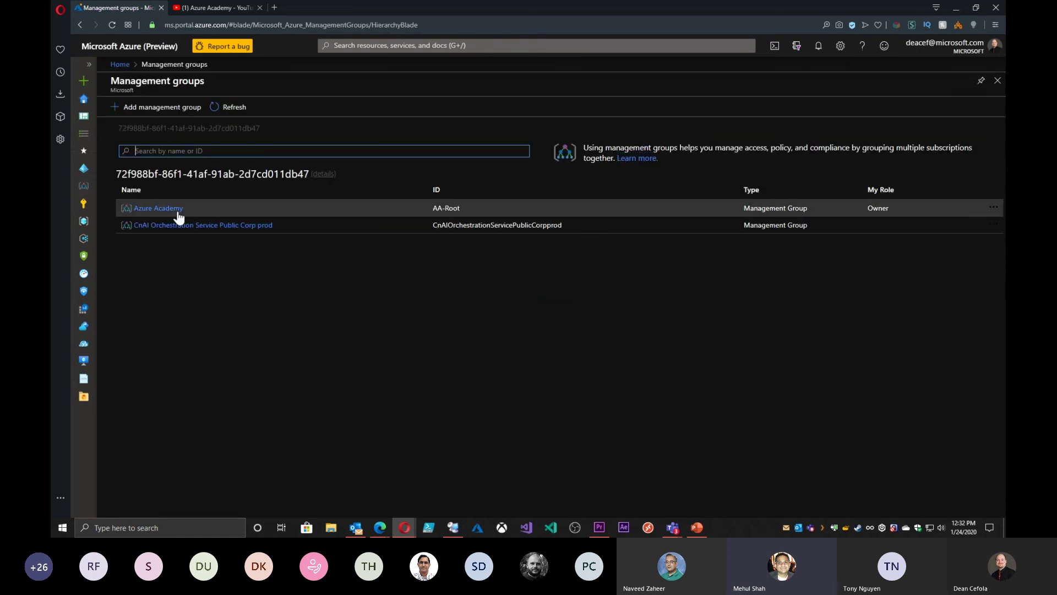
click(179, 216)
Examine the Security policy page of Security Center and the Compliance page of Azure Policy
click(83, 256)
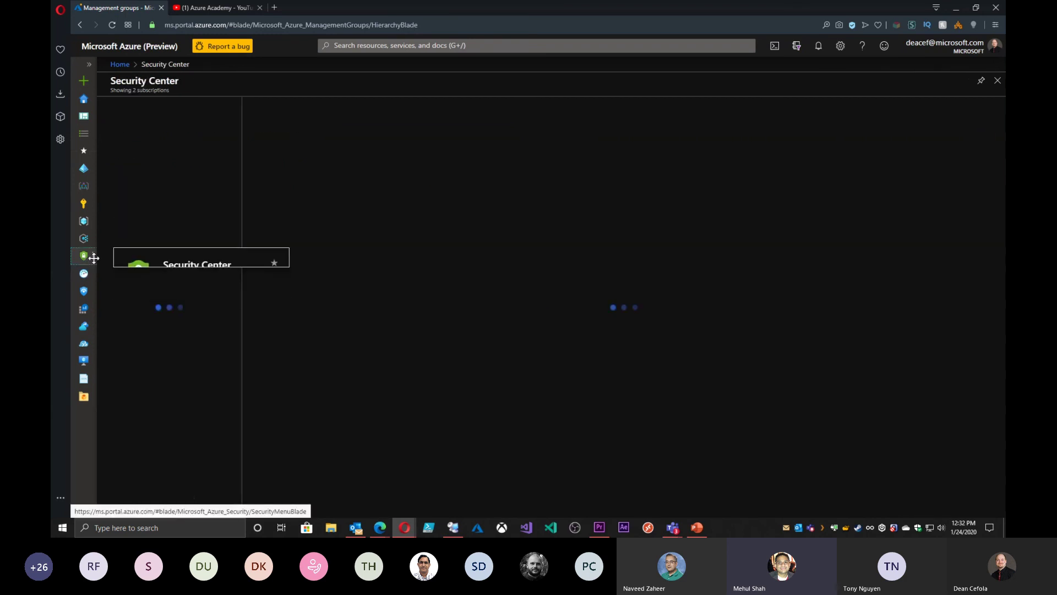
click(155, 277)
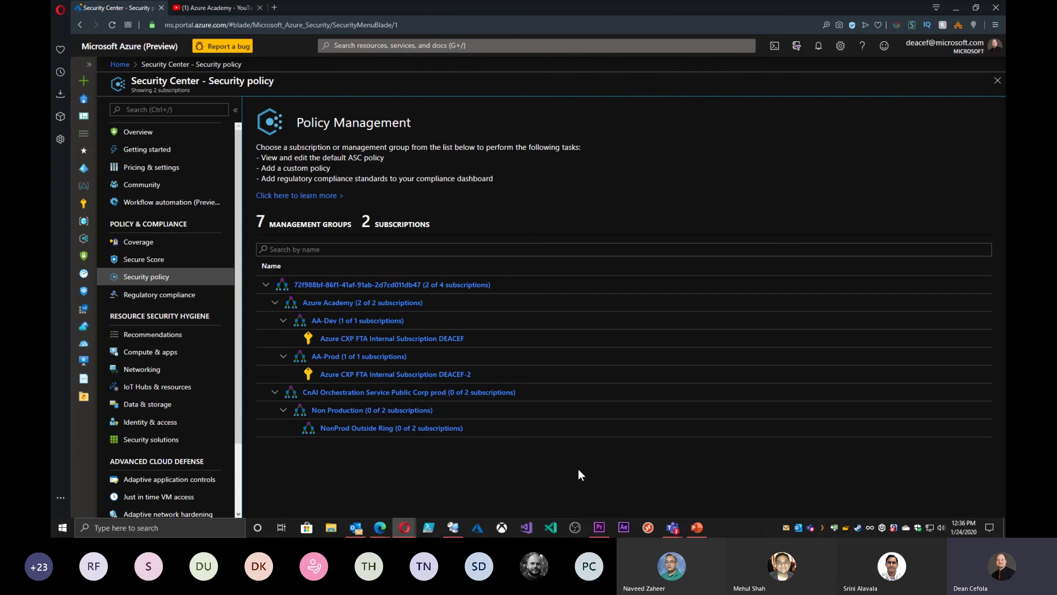
click(85, 238)
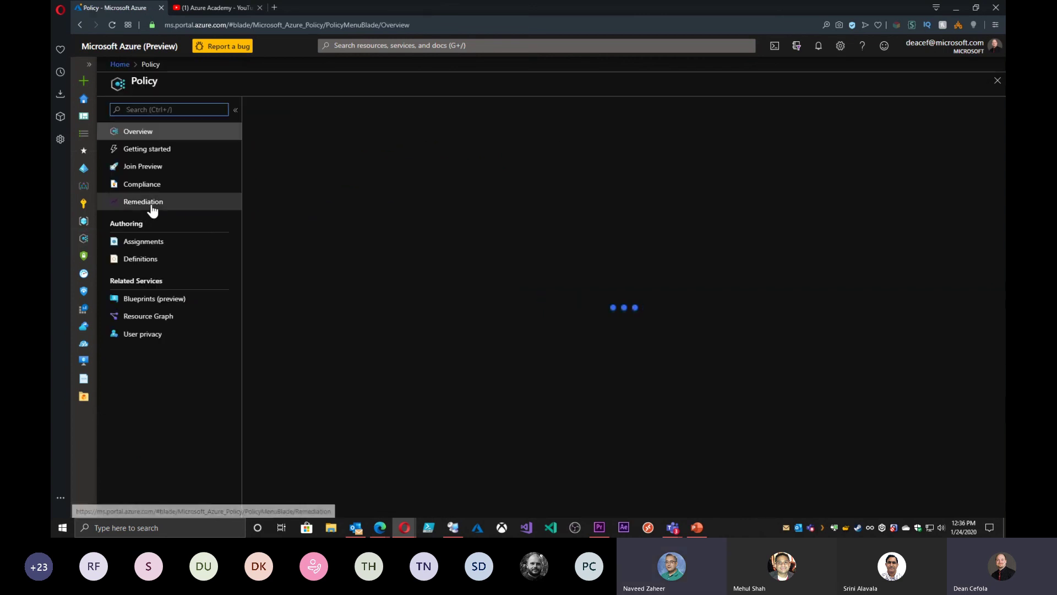
click(150, 186)
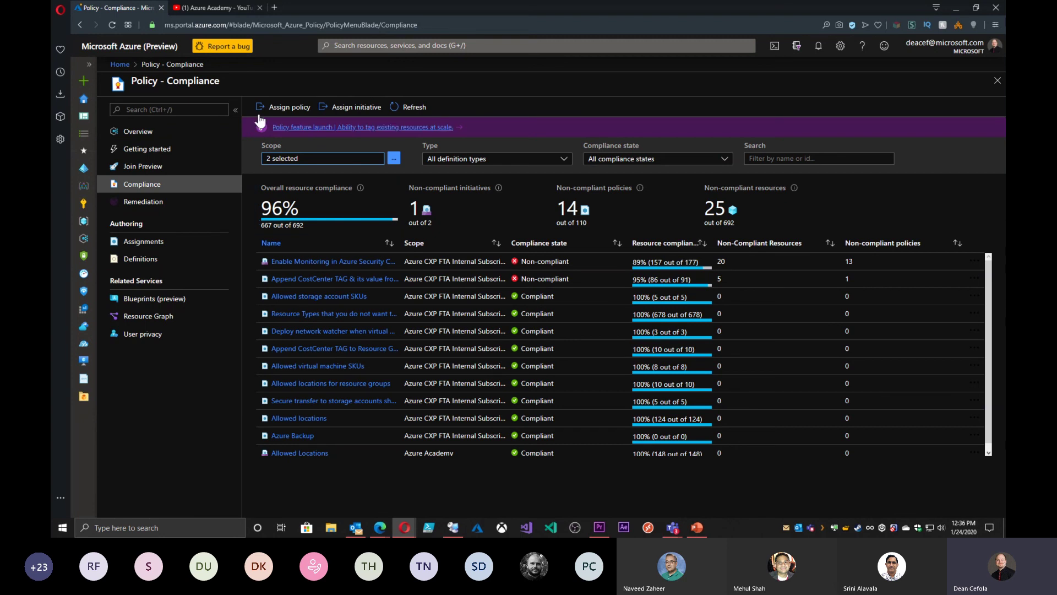
View the full Azure Blueprints playlist on the Azure Academy YouTube channel and return to the Policy compliance page
click(219, 8)
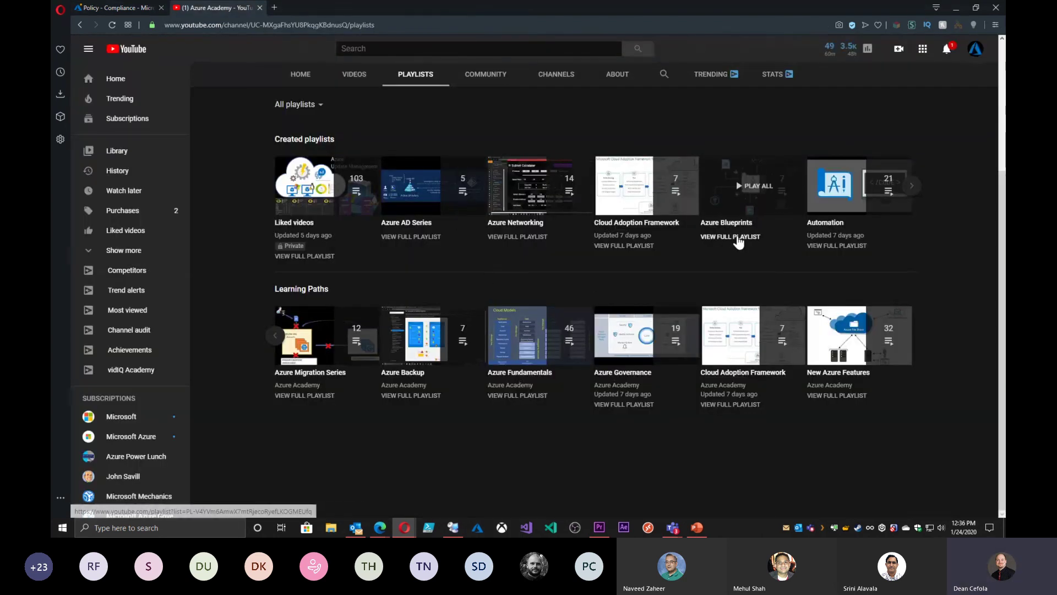
click(736, 240)
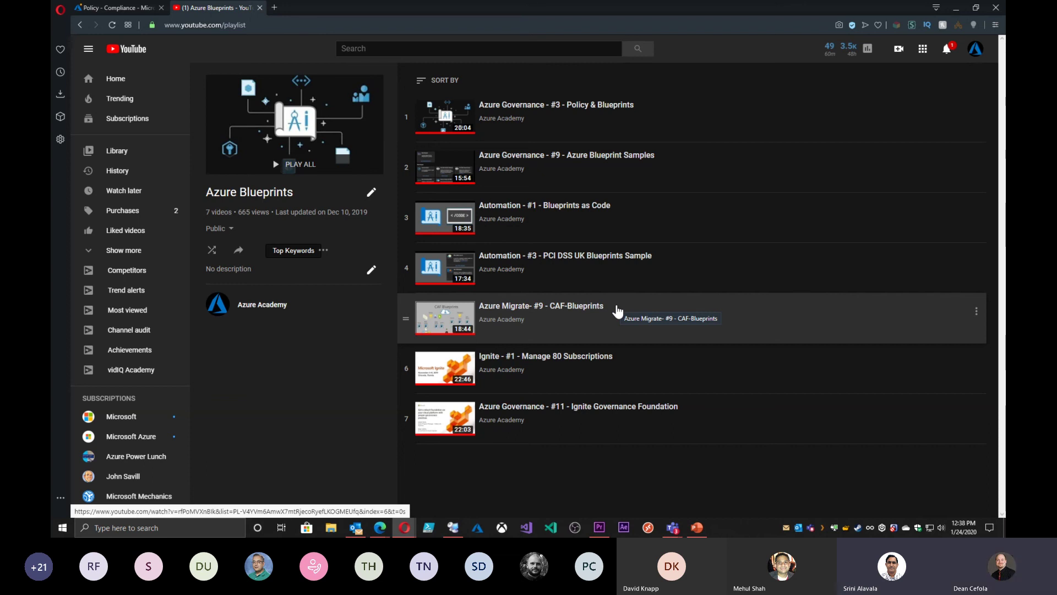
click(117, 8)
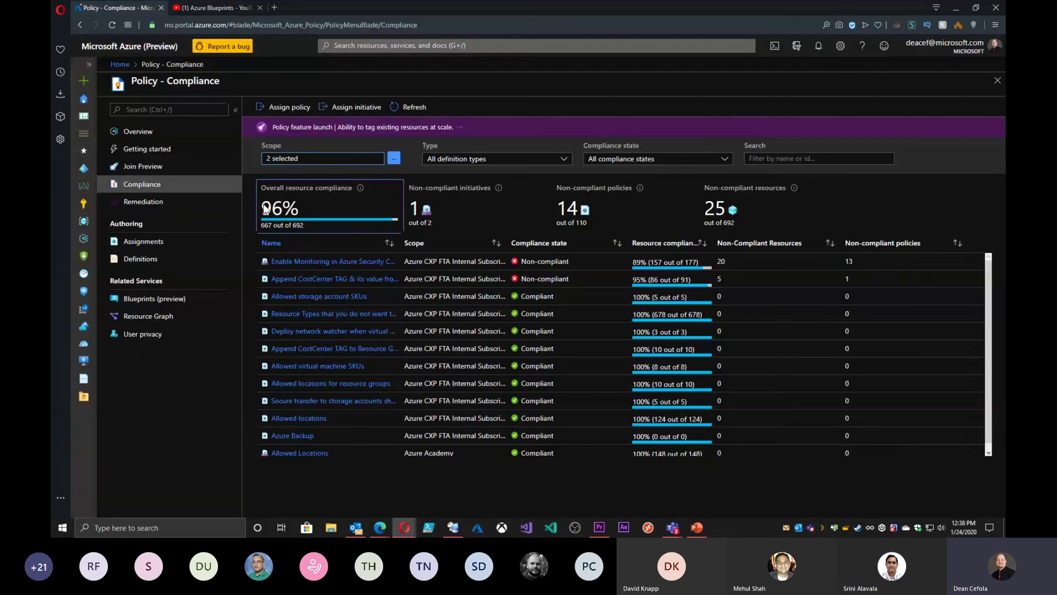